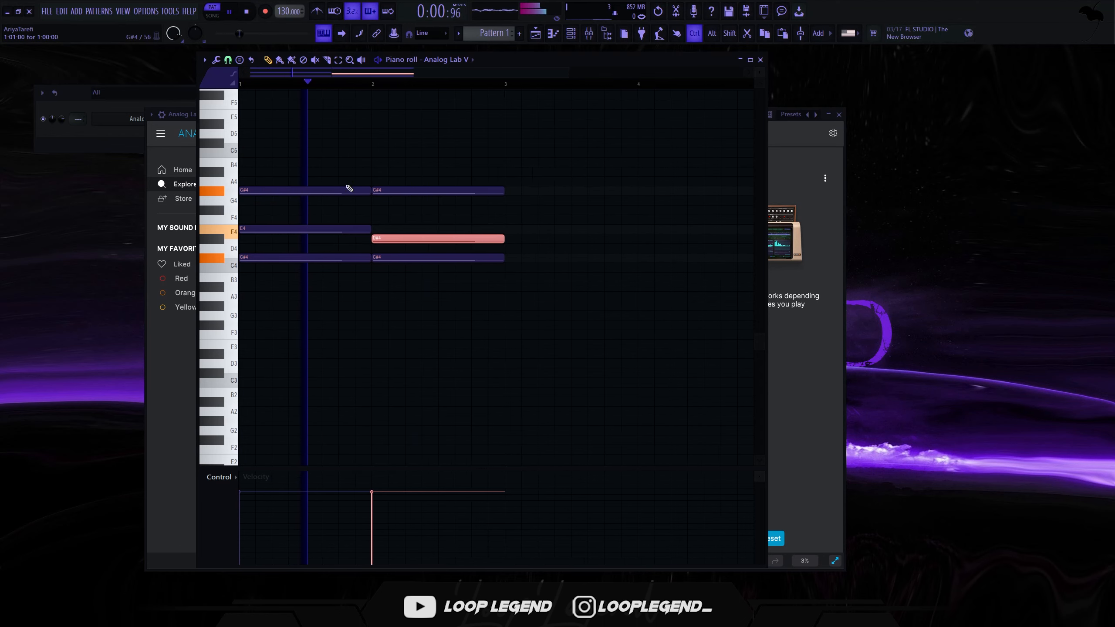
Step: Move the second G#4 note of the Analog Lab V pattern to 2:03:00 and shorten it to 0:10:00
left_click(410, 135, "ctrl")
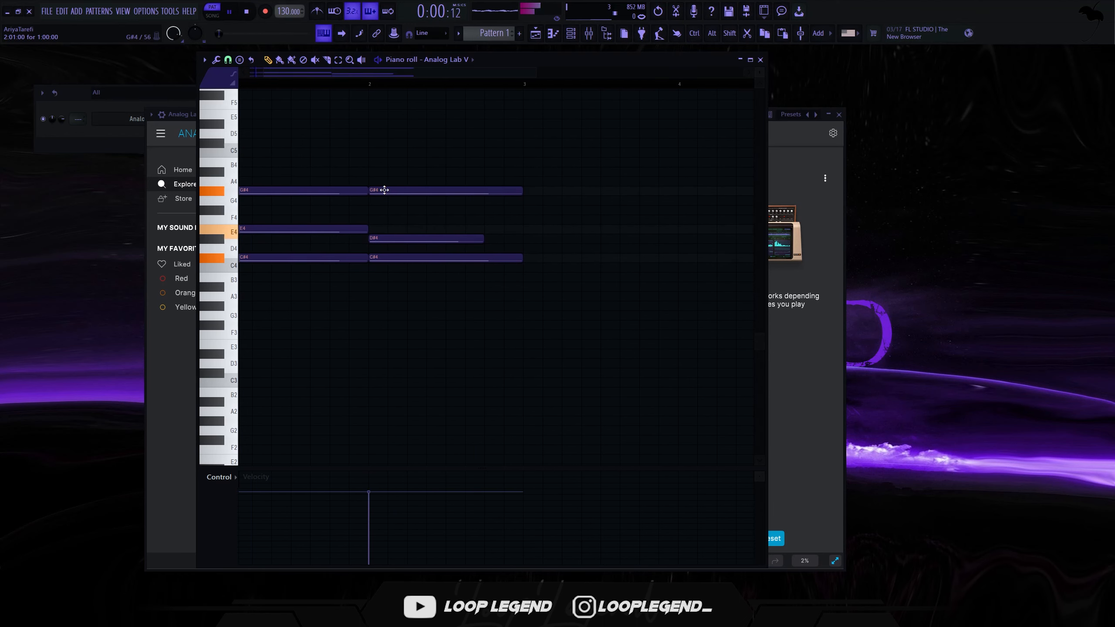
left_click_drag(386, 190, 405, 190)
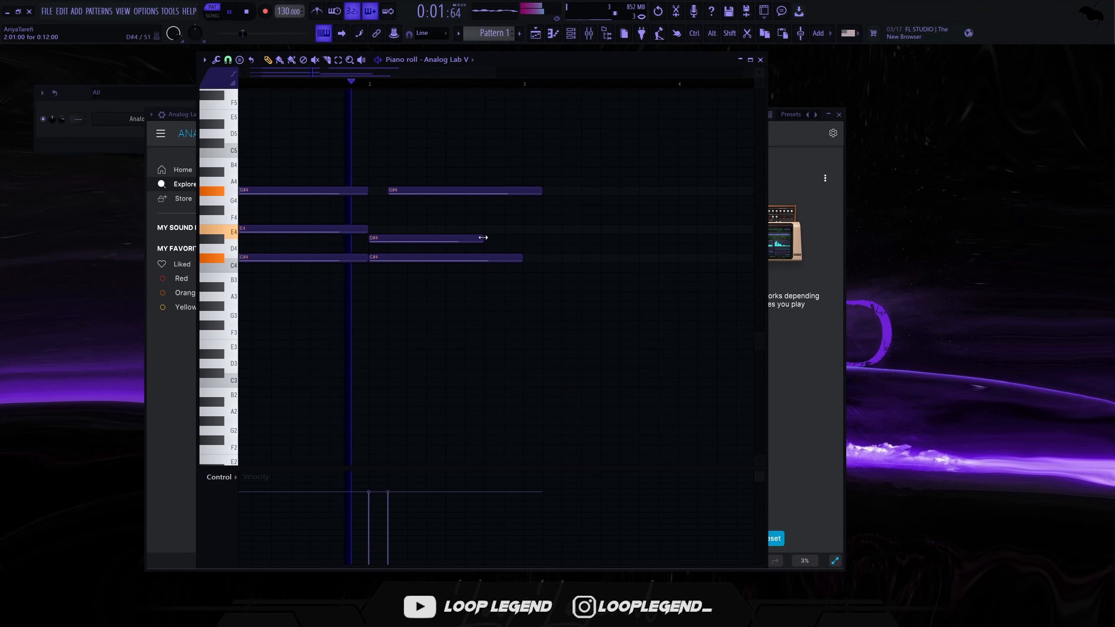
key("space")
left_click_drag(540, 190, 482, 186)
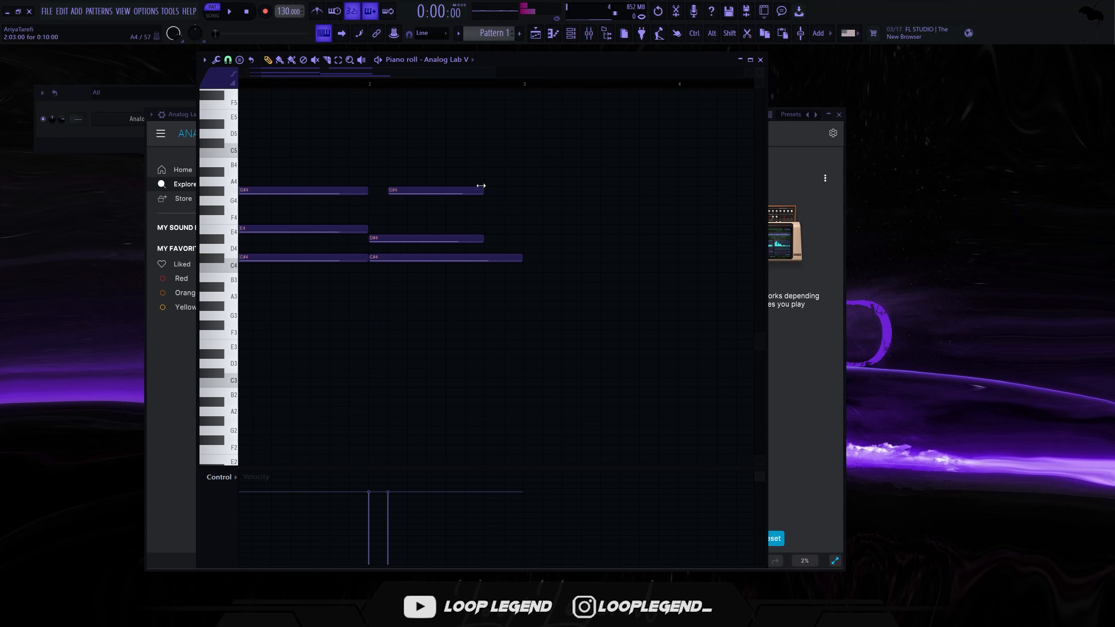
Step: Add a second, short D#4 note that fills the end of bar 2
key("space")
left_click(472, 240)
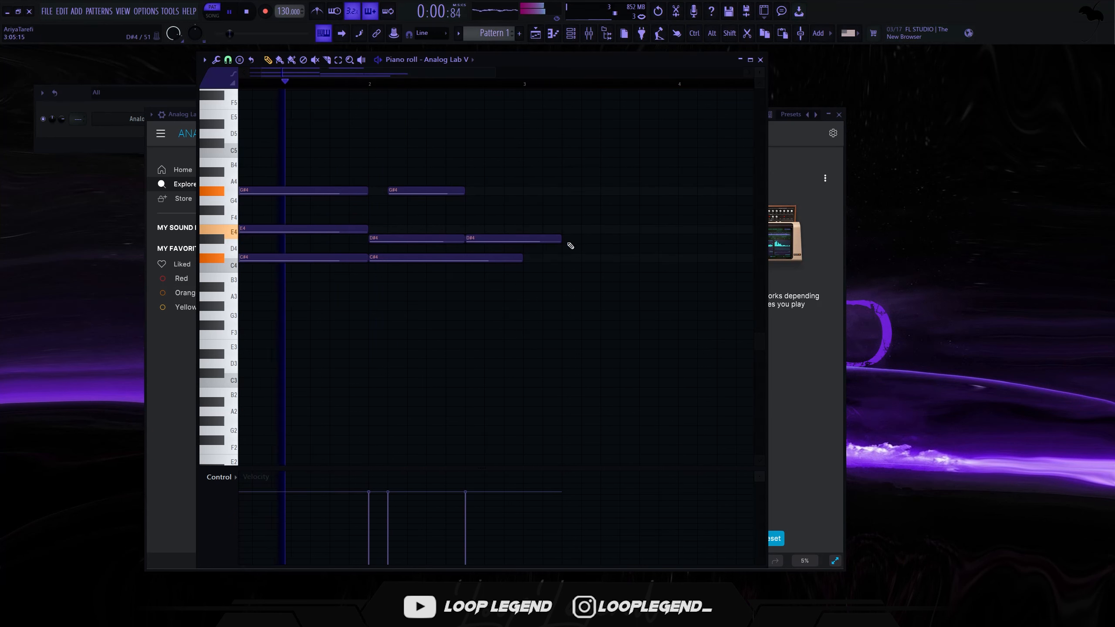
left_click_drag(561, 240, 518, 239)
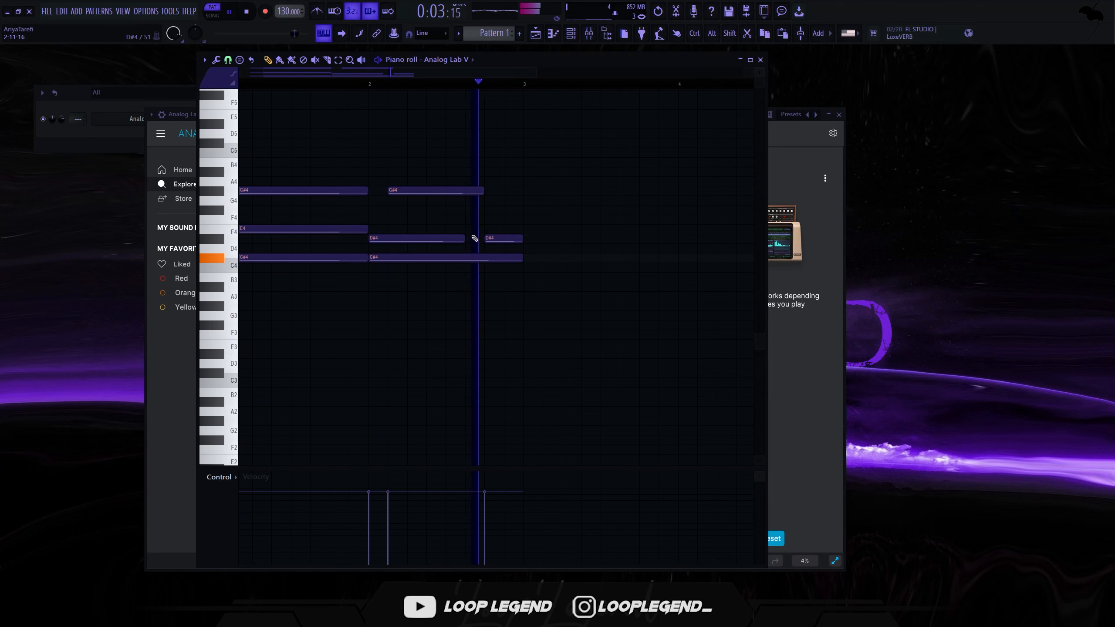
Step: Replace part 2 of the Down Play preset with Odyssey and modulate Engine 2's output volume with LFO 3
scroll(478, 337, "down", 3)
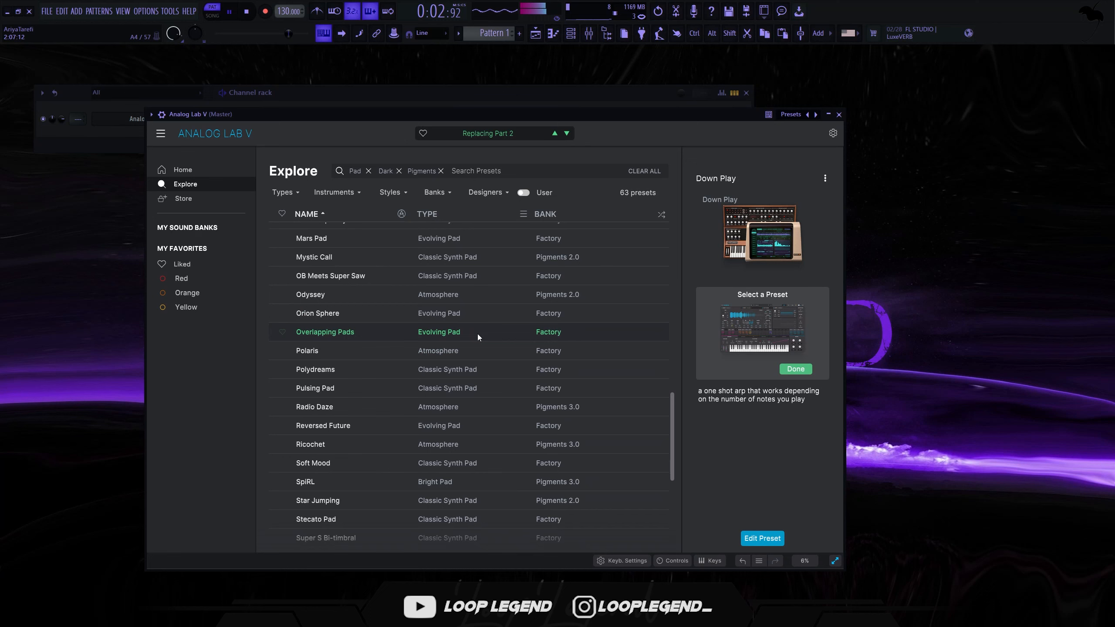
left_click(482, 302)
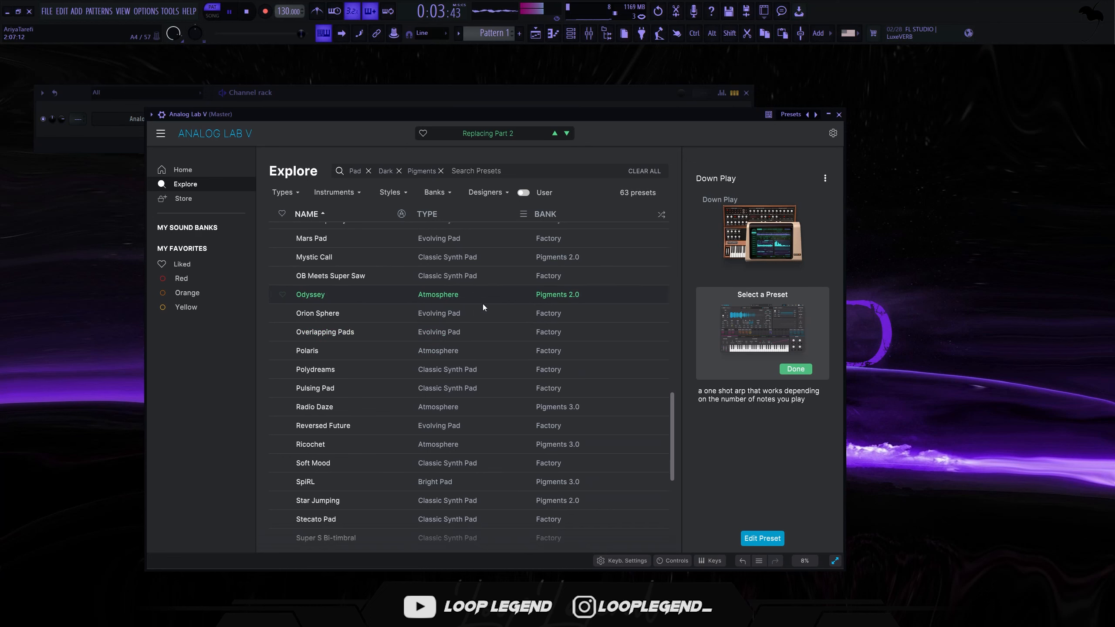
left_click(795, 368)
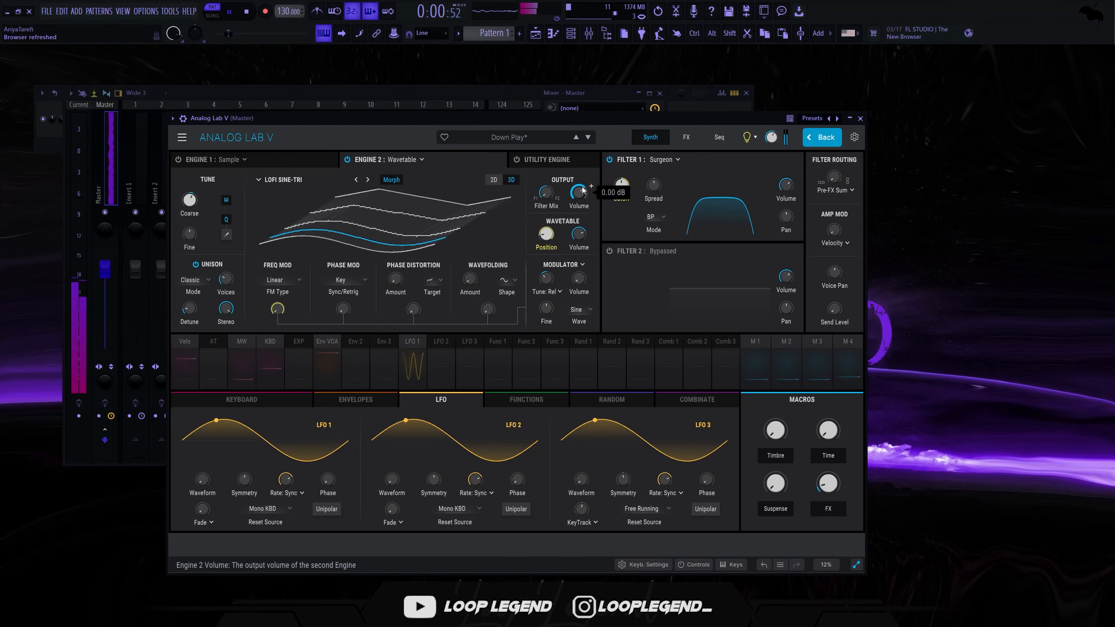
left_click(591, 187)
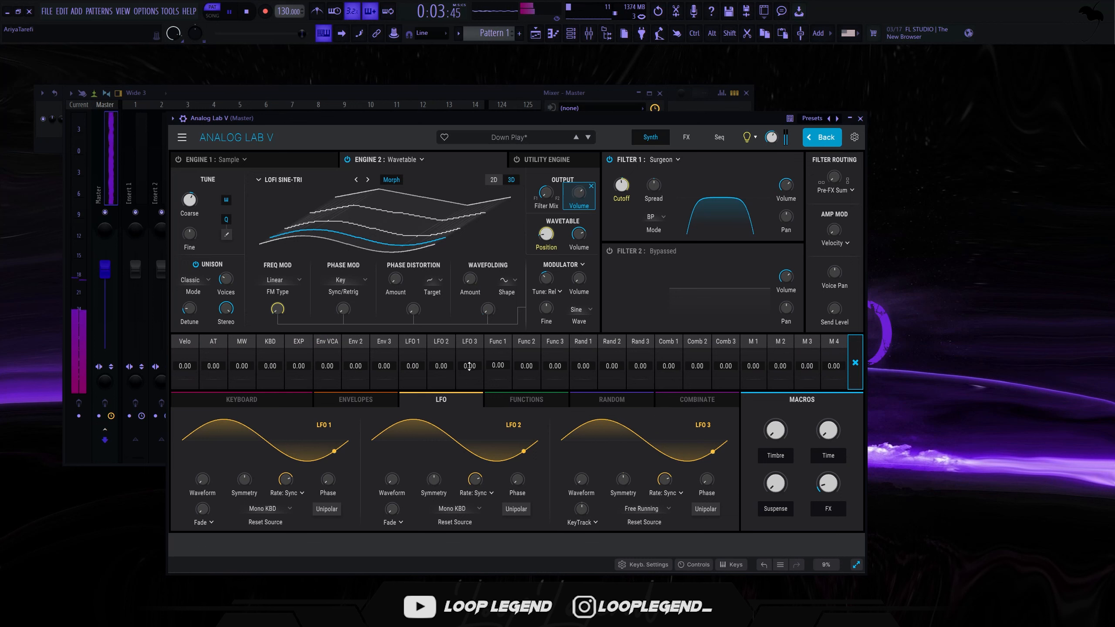
left_click_drag(469, 365, 469, 362)
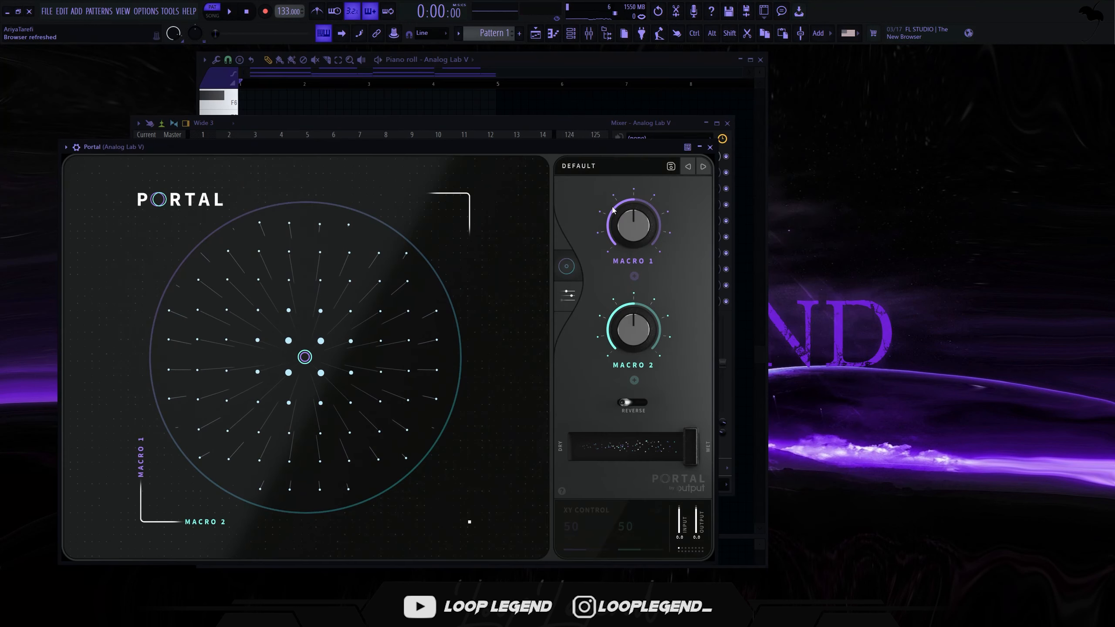
Step: Show Portal's detailed grain controls, raise the end point of the Mod 1 curve and set its rate to 2 Bar
left_click(568, 295)
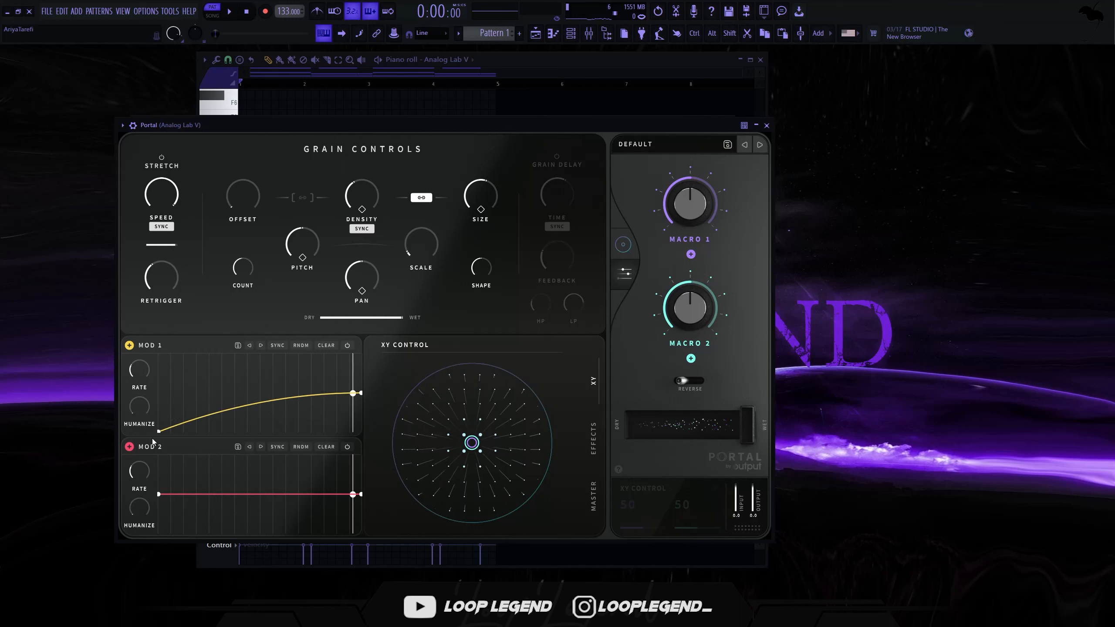
left_click_drag(361, 392, 361, 365)
mouse_move(144, 376)
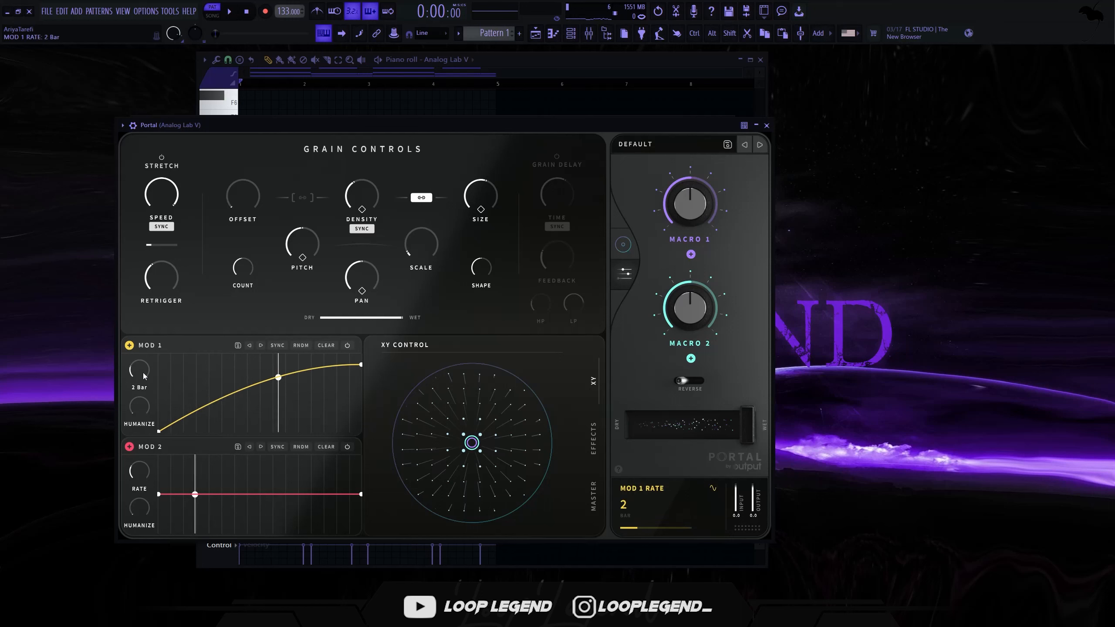
Step: Enable Portal's Grain Delay, modulate its feedback with Mod 1 and play the pattern
left_click(524, 273)
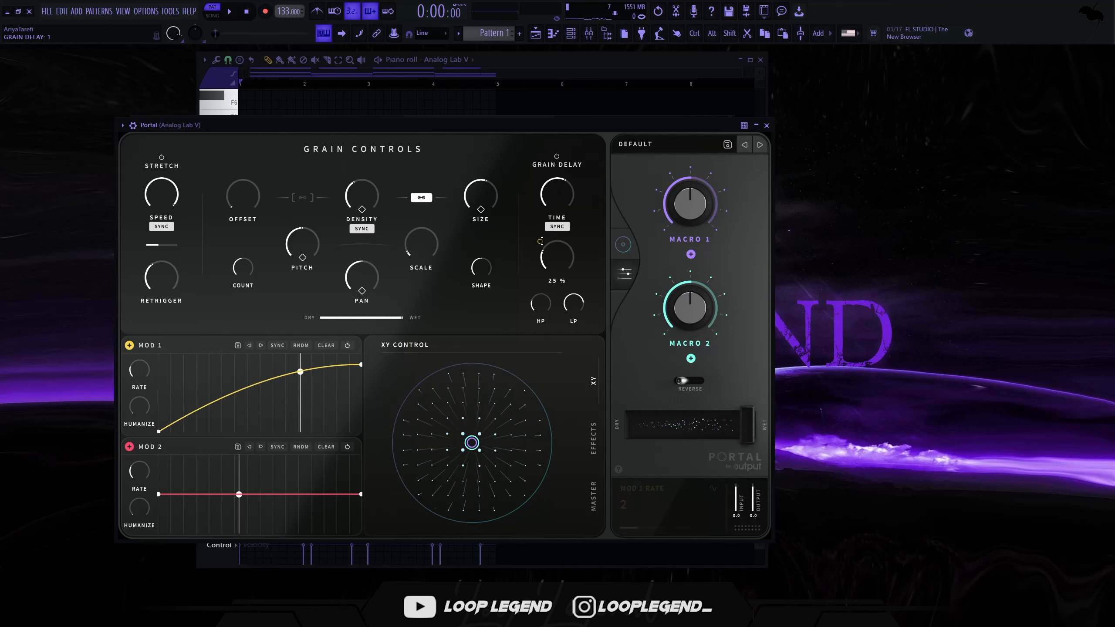
left_click_drag(541, 241, 557, 213)
key("space")
left_click_drag(561, 126, 578, 122)
Step: Try Portal's Reverse mode during playback, switch it off again and lower the grain dry/wet mix
left_click(700, 378)
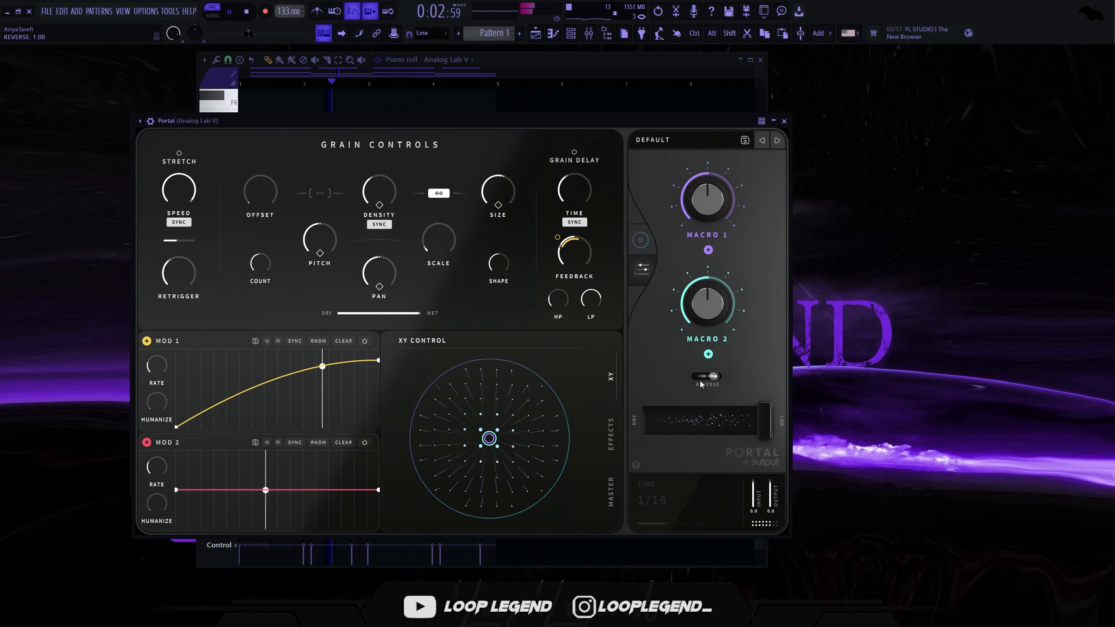
left_click(717, 378)
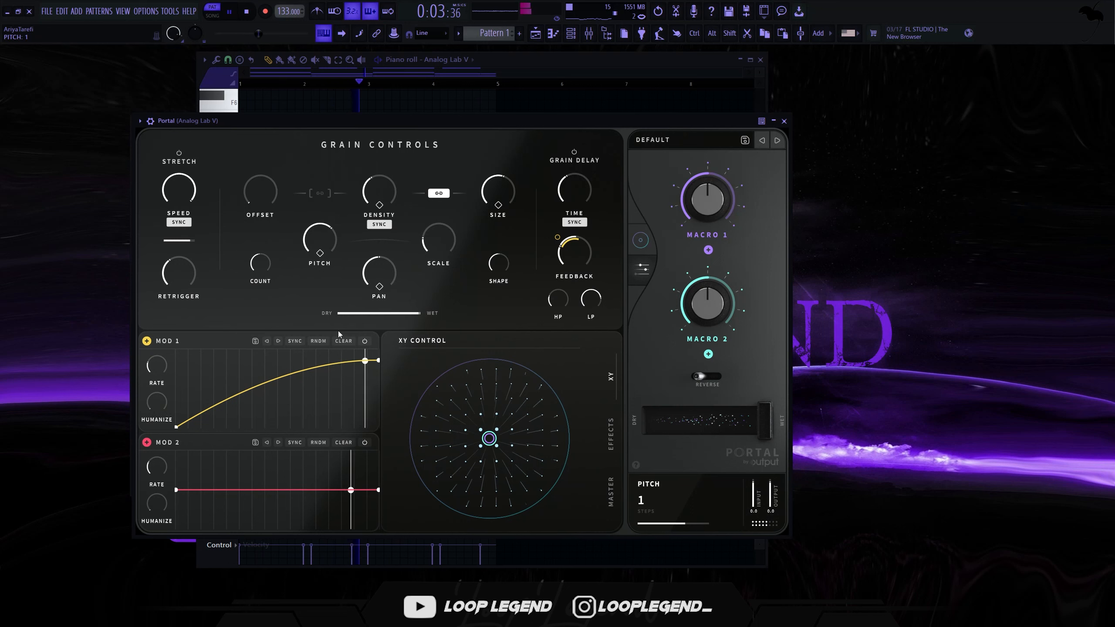
left_click_drag(371, 310, 332, 317)
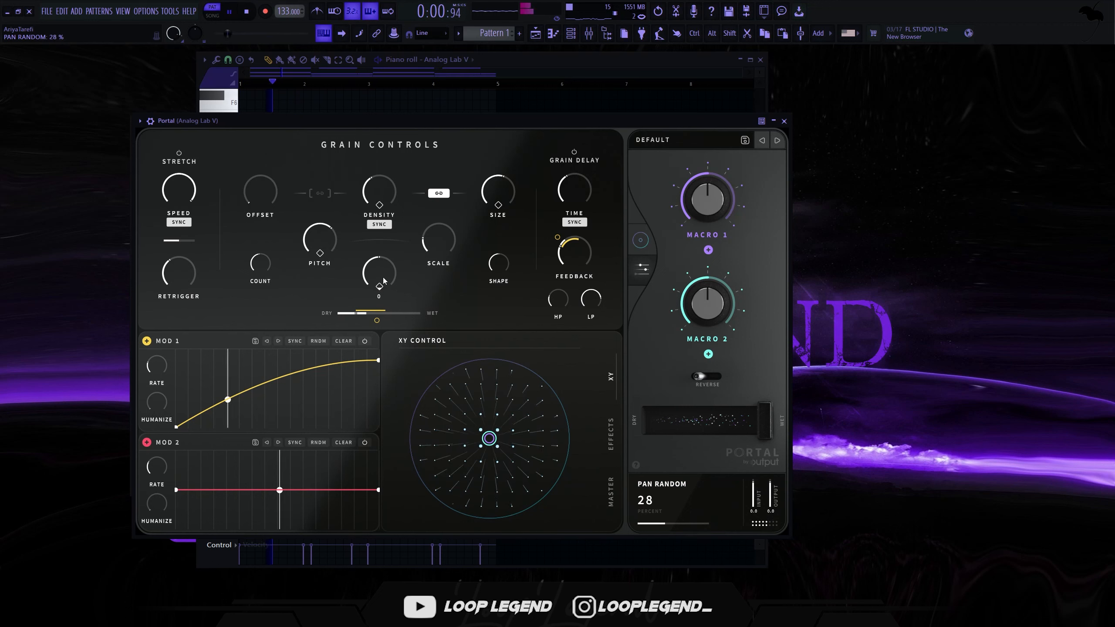
Step: Replace the Bit Reducer in Portal's first effect slot with a Phaser
left_click(612, 434)
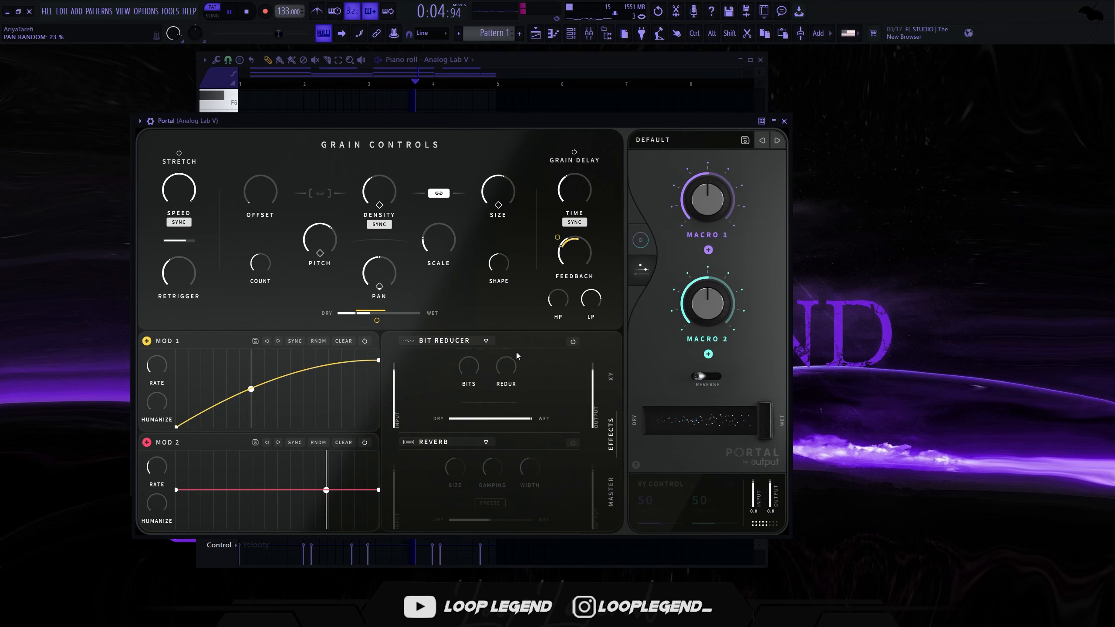
left_click(486, 341)
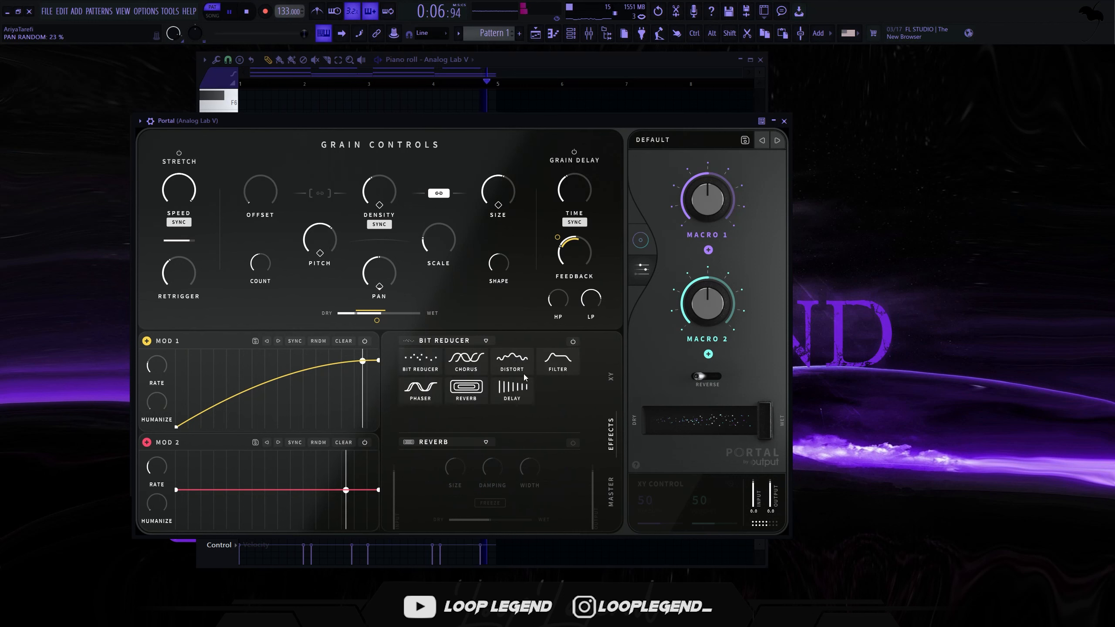
left_click(420, 387)
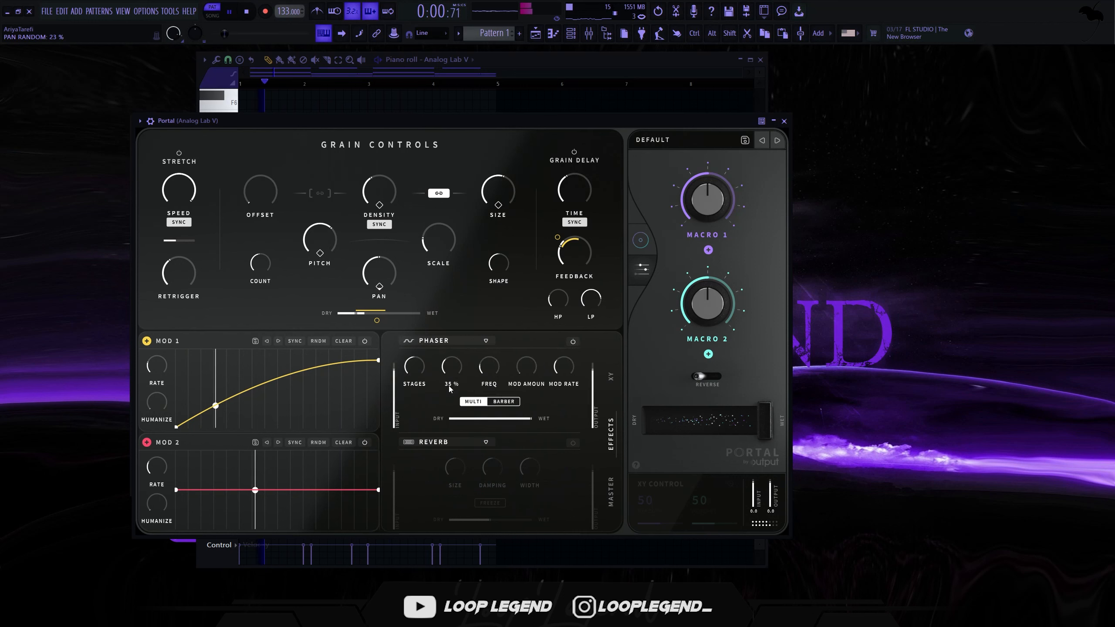
Step: Switch the Phaser to the Barber type, adjust its feedback and set its mod rate to 3.34 Hz
left_click(500, 401)
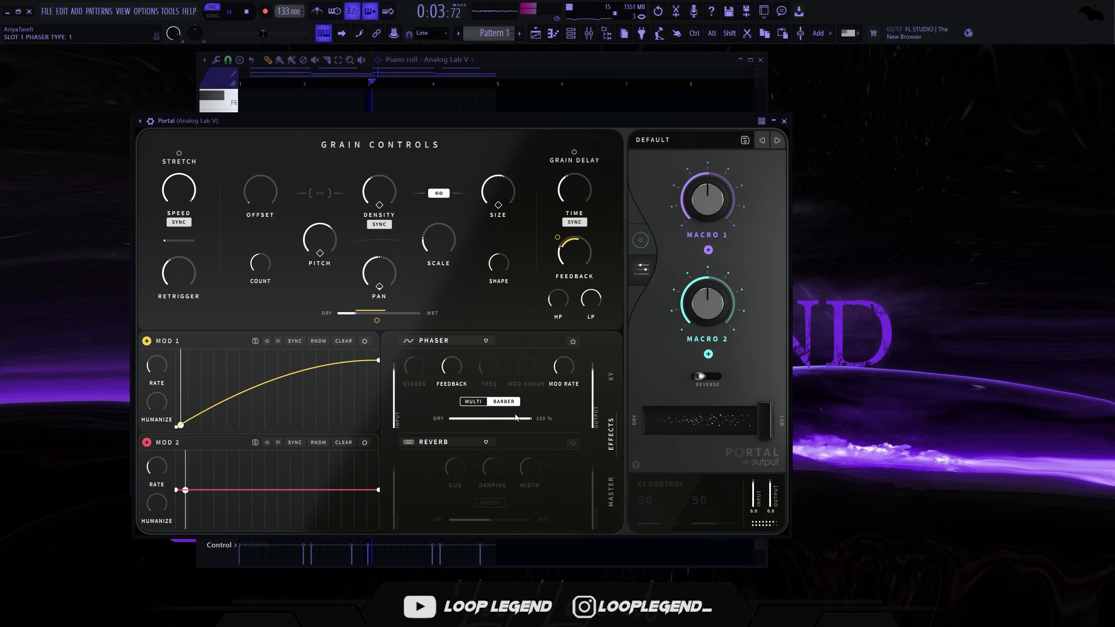
mouse_move(451, 365)
left_mouse_down()
mouse_move(465, 257)
mouse_move(453, 367)
left_mouse_up()
mouse_move(563, 367)
left_mouse_down()
mouse_move(571, 277)
mouse_move(565, 381)
mouse_move(565, 356)
left_mouse_up()
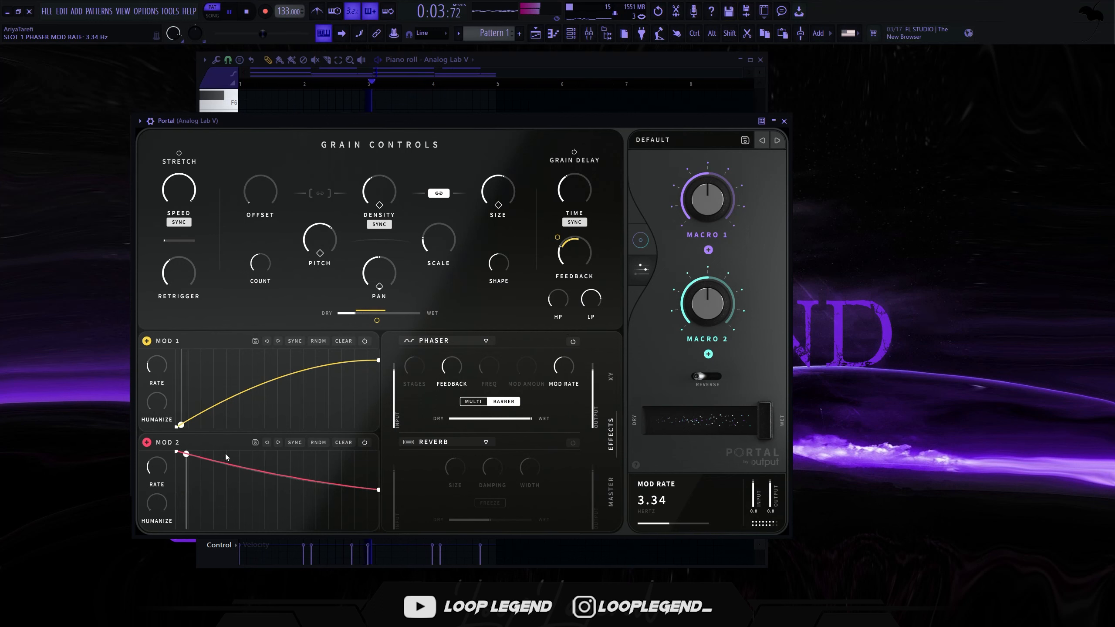
Step: Shape the Mod 2 curve into a bowed drop with a low point, and assign Mod 2 to the Phaser's mod rate
left_click_drag(263, 486, 260, 505)
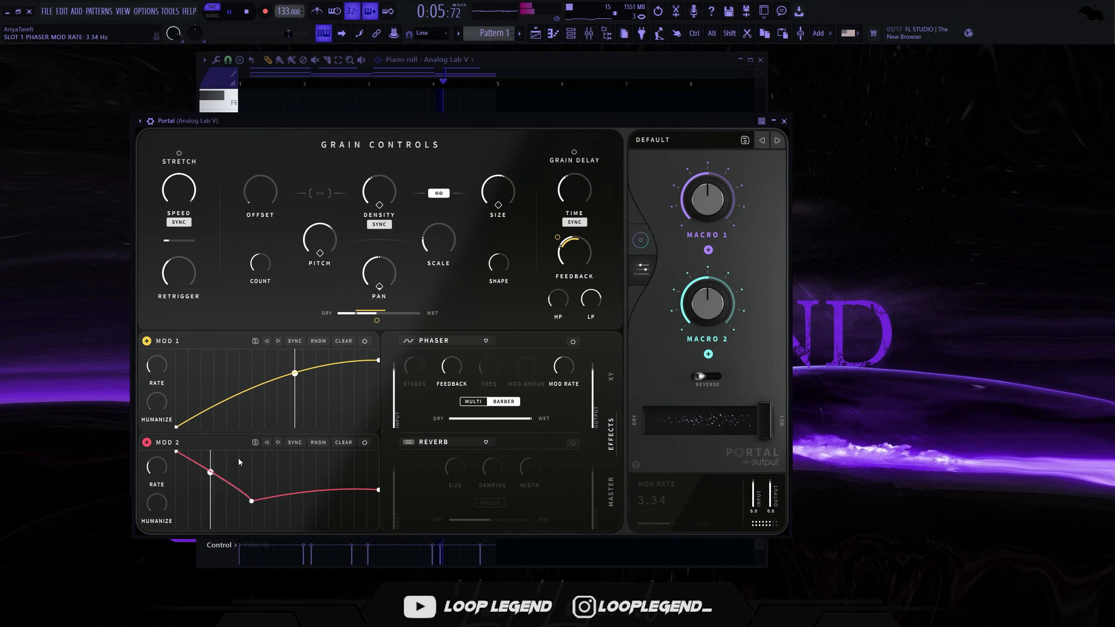
left_click_drag(239, 461, 280, 395)
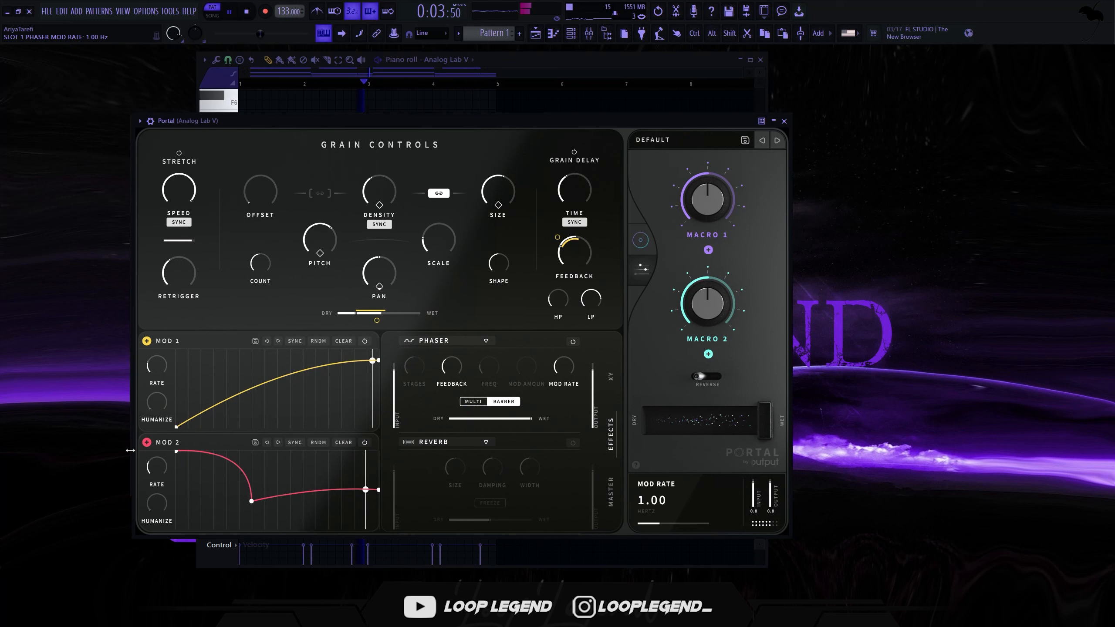
left_click_drag(147, 442, 559, 353)
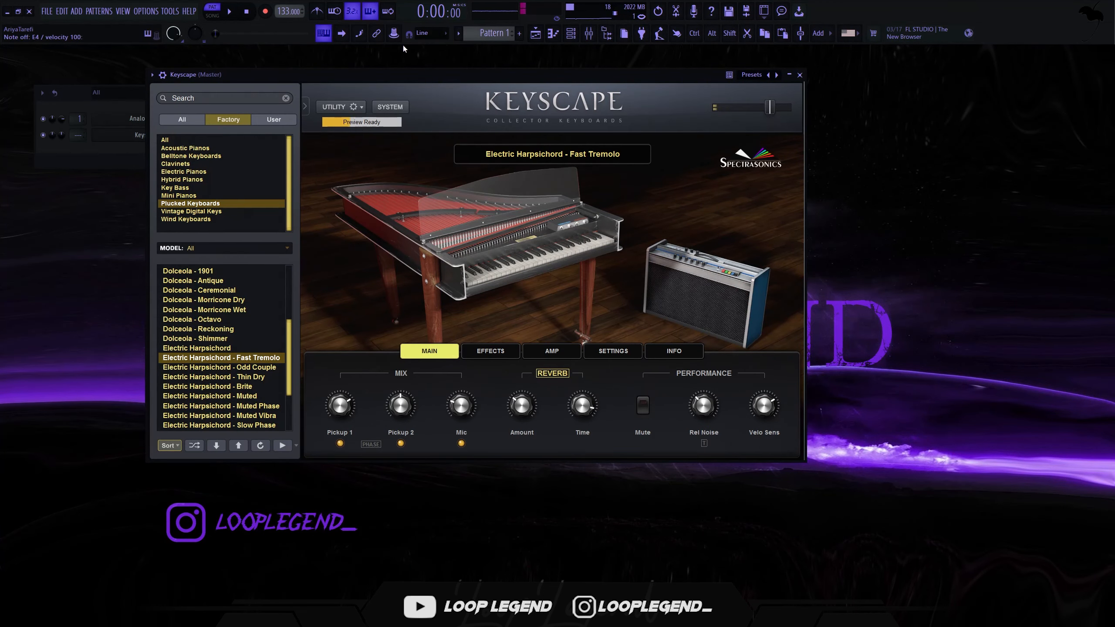
Step: Draw half-bar G#4, E4, C#4 and D#4 notes in sequence across bars 1 and 2 of the Keyscape pattern
left_click(553, 33)
right_click(344, 341)
key("space")
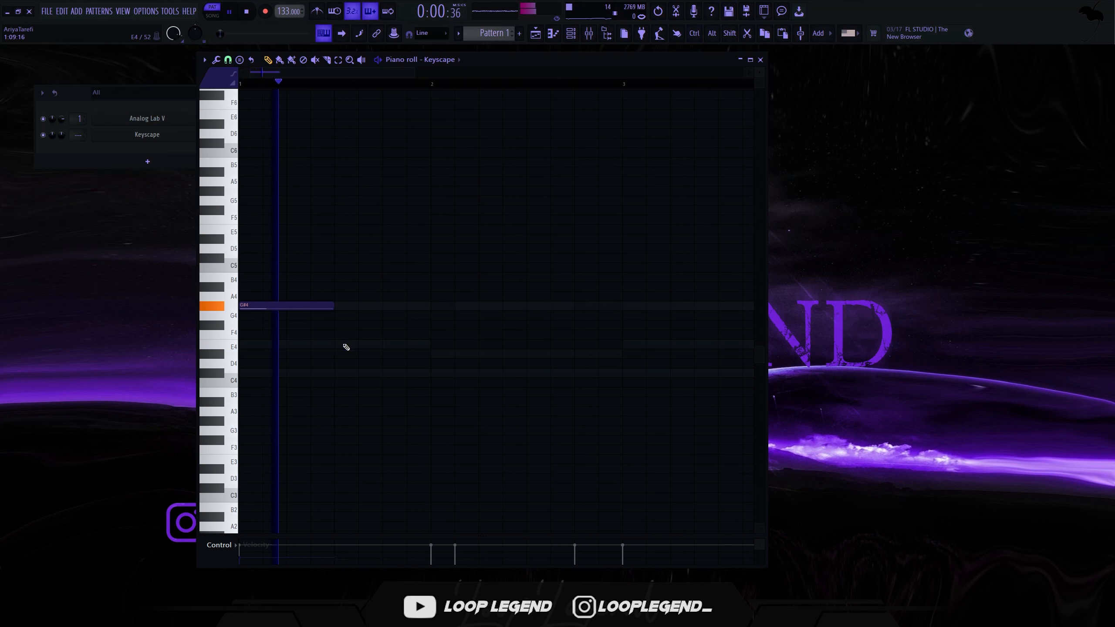
left_click(343, 345)
left_click(435, 372)
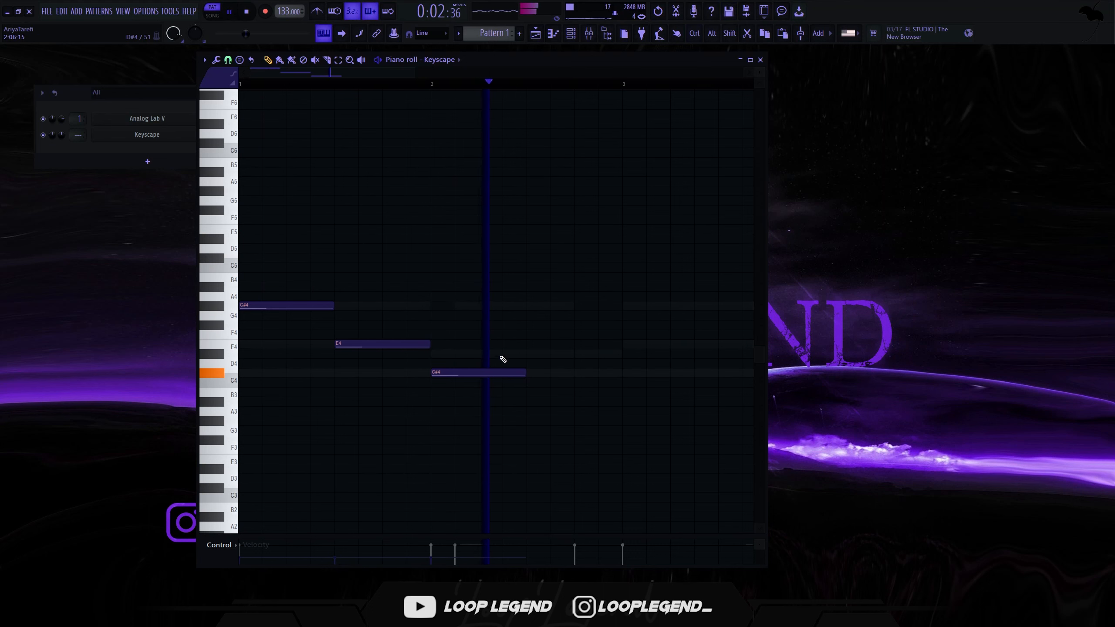
left_click(533, 353)
scroll(514, 358, "down", 2)
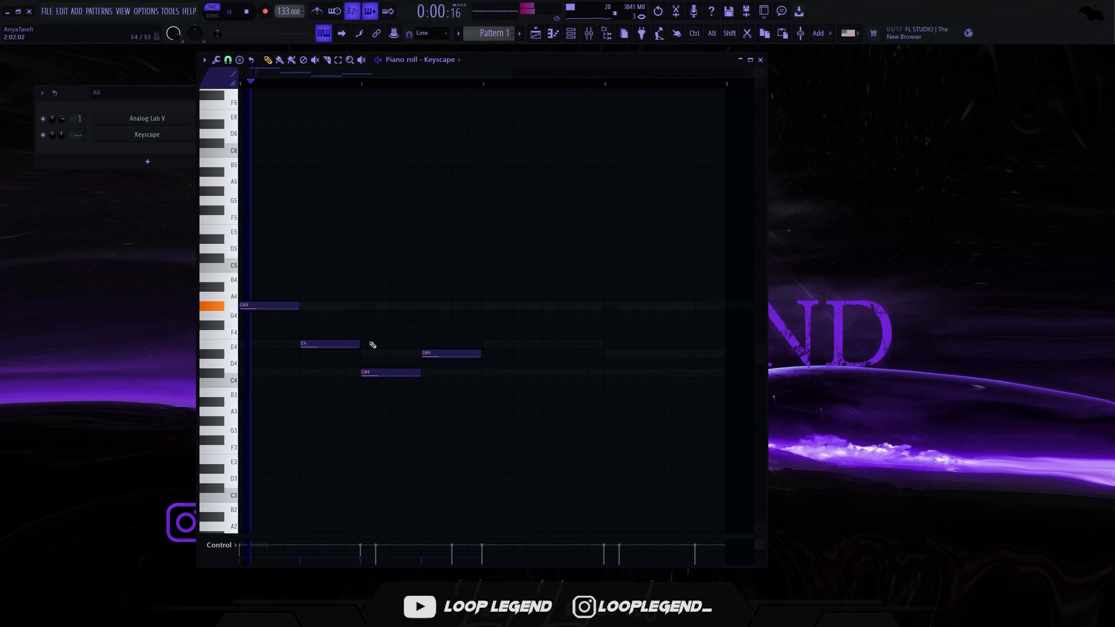
Step: Delete the C#4 and D#4 notes in bar 2 and place a D#4 at the start of bar 2 instead
right_click(384, 372)
left_click(373, 354)
right_click(439, 354)
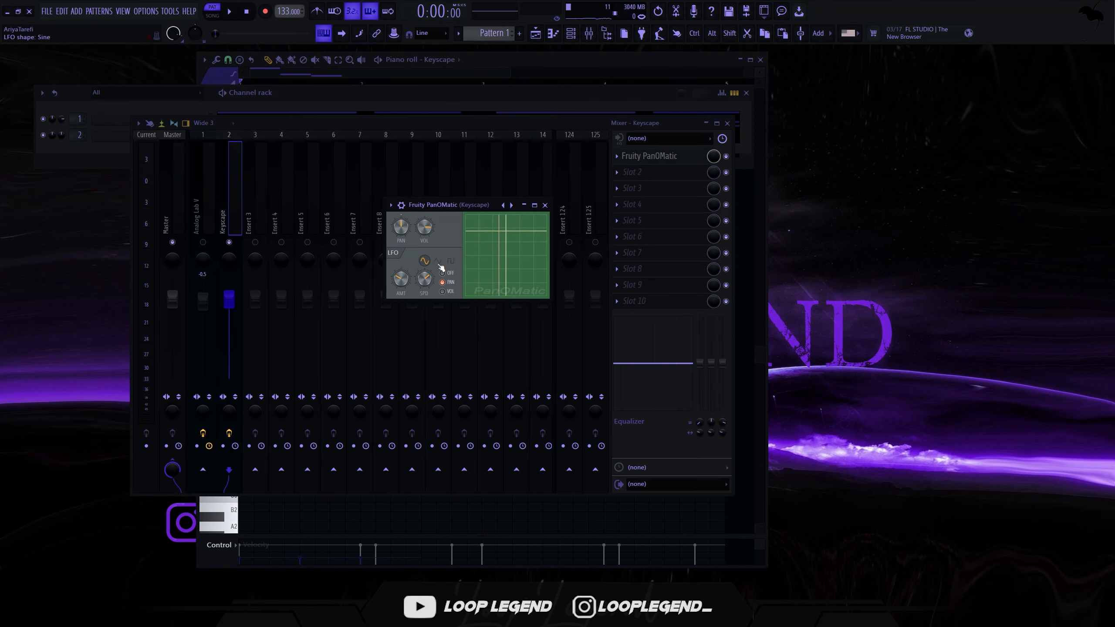
Step: Change the LFO shape of Fruity PanOMatic on the Keyscape track and play the pattern
left_click(438, 264)
key("space")
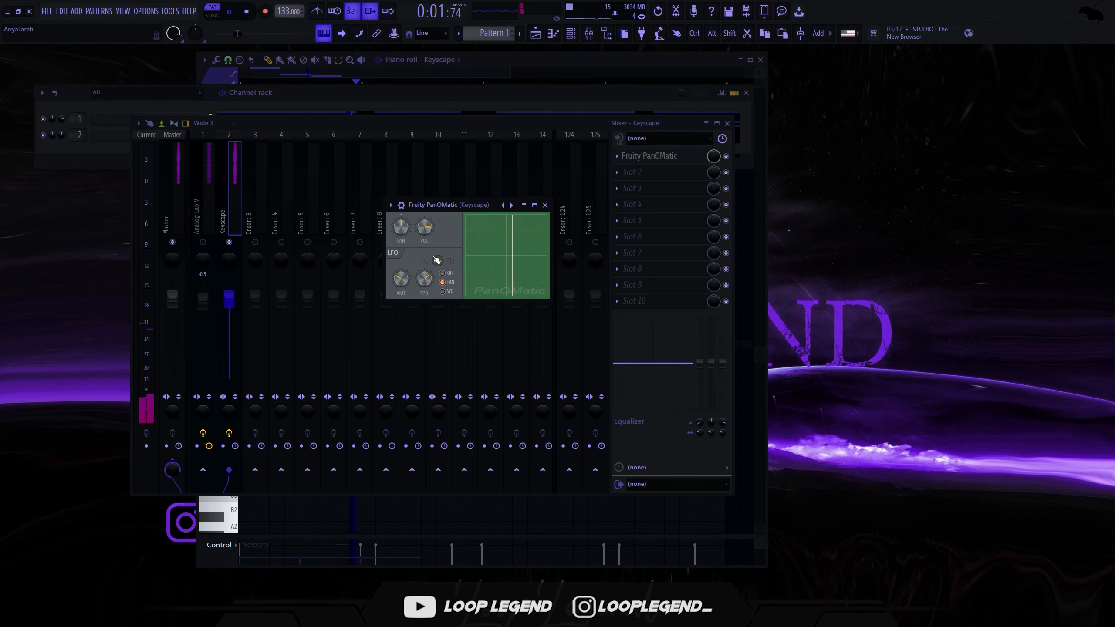
Step: Add a half-bar C#4 note at 3:09:00 and a D#4 note at the start of bar 4 in the Keyscape pattern
left_click(477, 80)
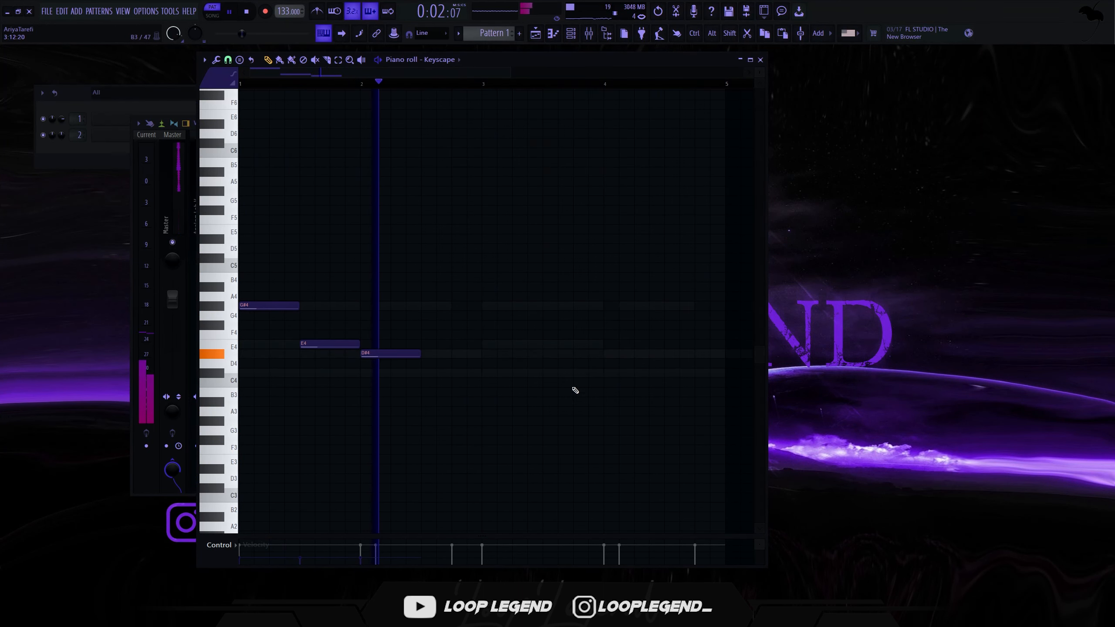
left_click(545, 374)
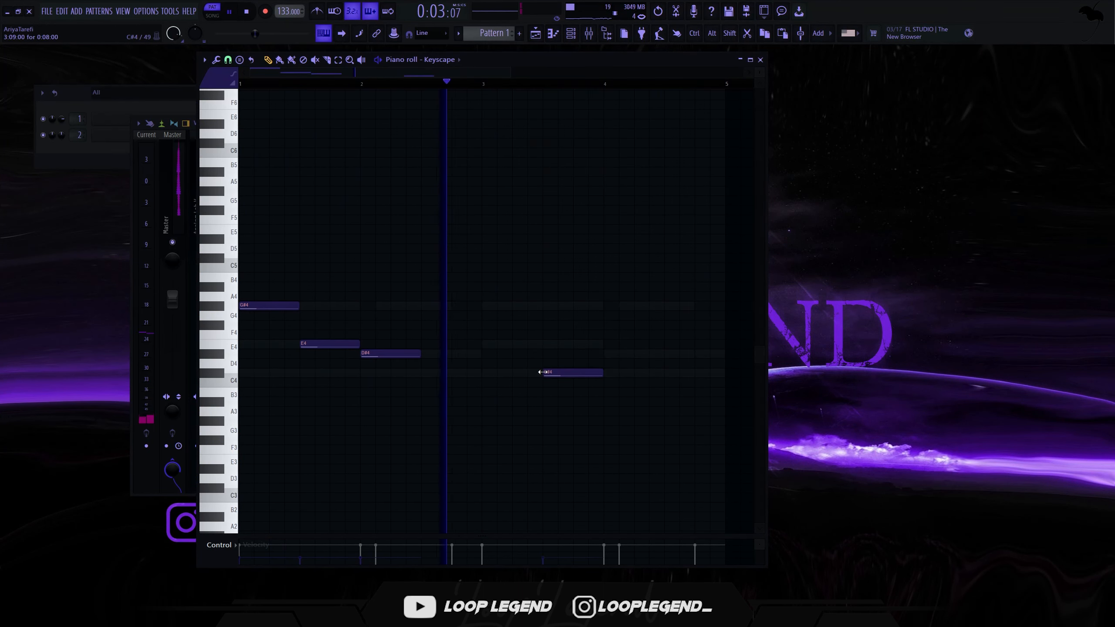
left_click(609, 355)
key("Escape")
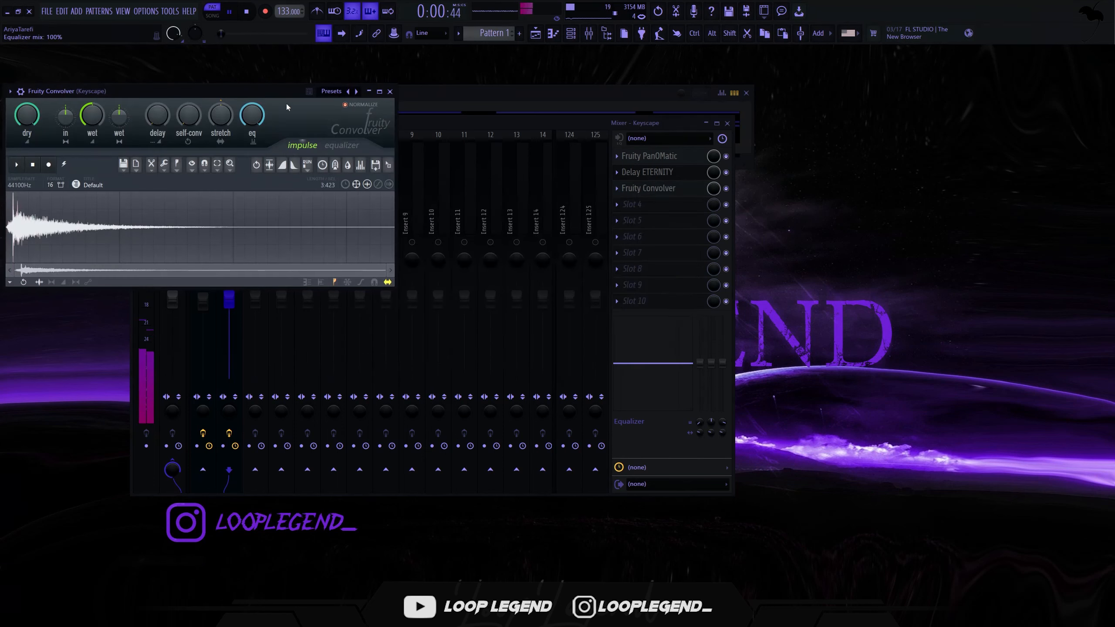
Step: Load the Blur Pink preset in the Fruity Convolver on the Keyscape track
left_click_drag(285, 103, 513, 174)
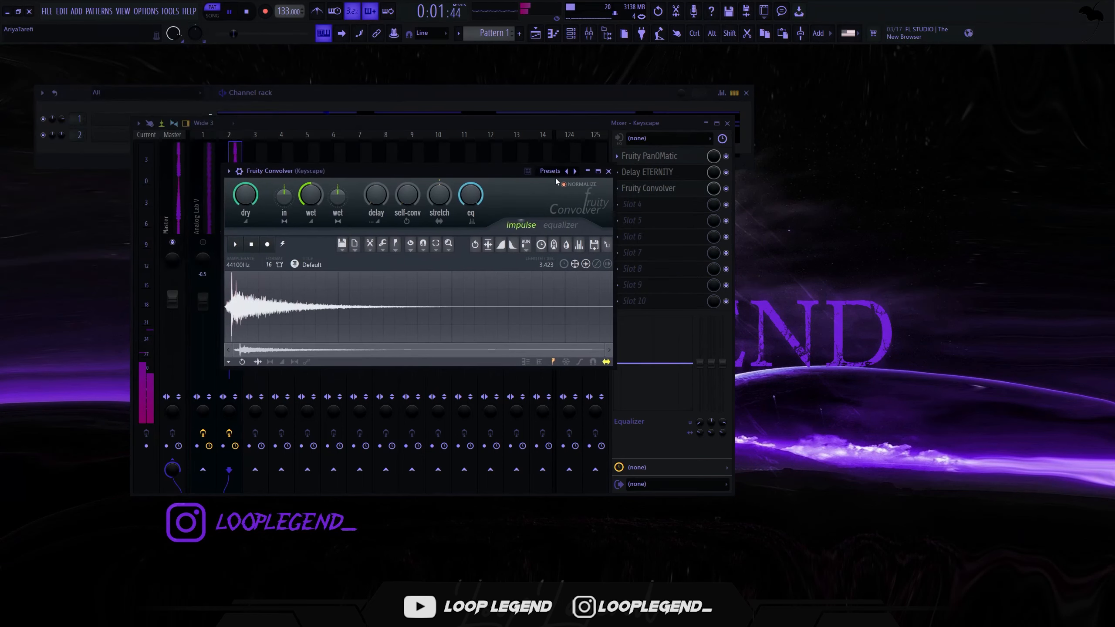
left_click(550, 171)
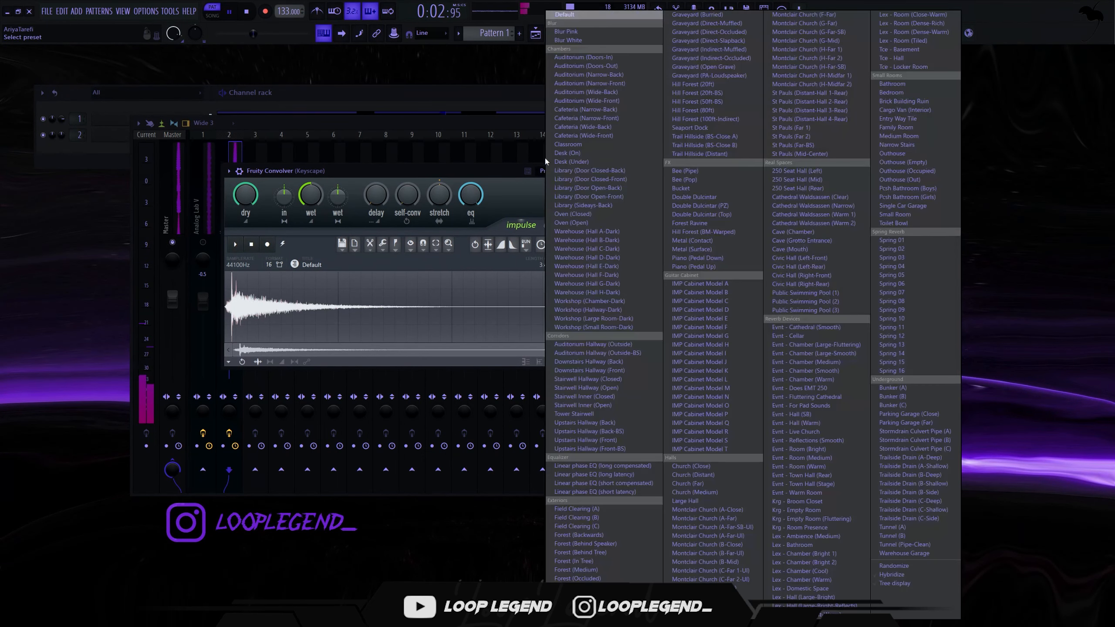
left_click(584, 31)
left_click_drag(466, 174, 485, 191)
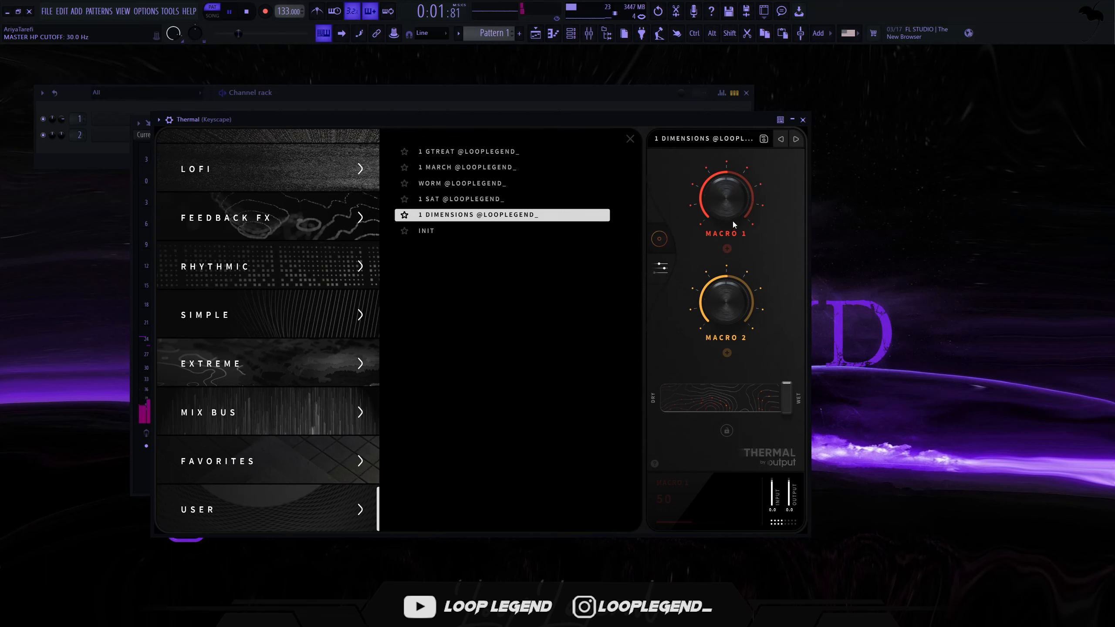
Step: Add Fruity Parametric EQ 2 in slot 5 of the Keyscape track and shift its lowest band toward higher frequencies
left_click(801, 120)
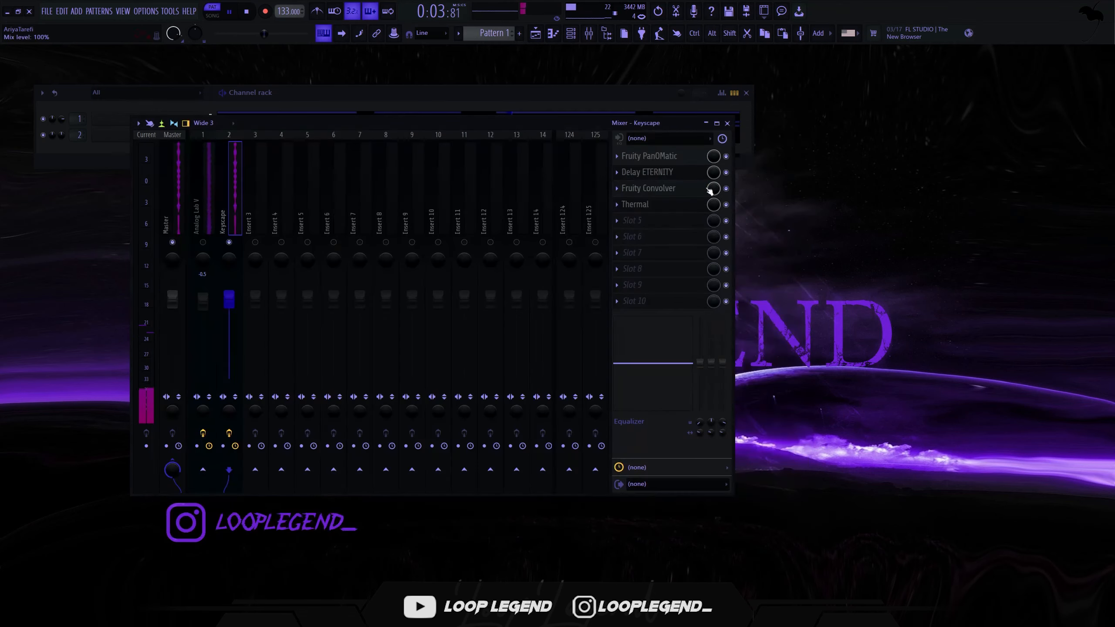
left_click(655, 228)
left_click(351, 463)
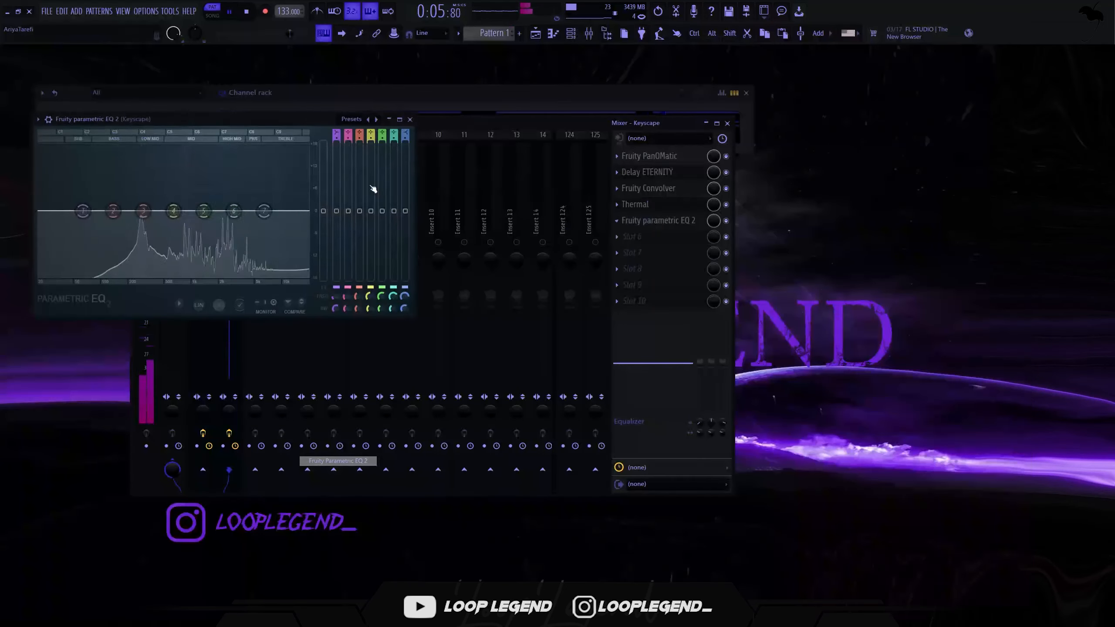
left_click(378, 120)
left_click_drag(84, 212, 135, 212)
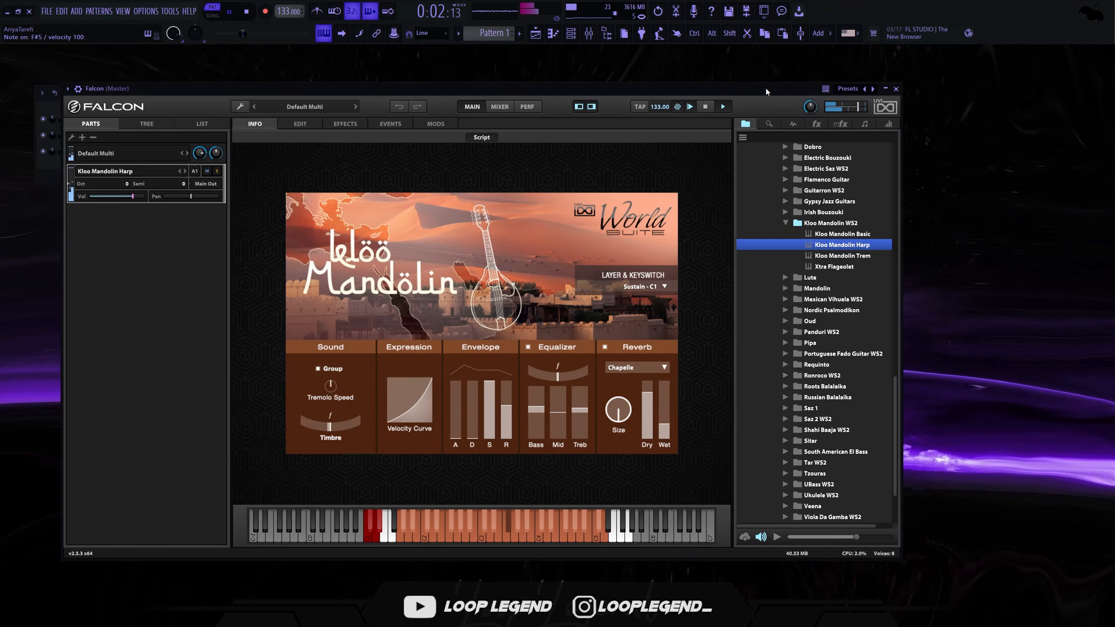
Step: Place half-bar E4 and D#4 notes at 1:09:00 and 1:13:00 in the Falcon piano roll
left_click(896, 89)
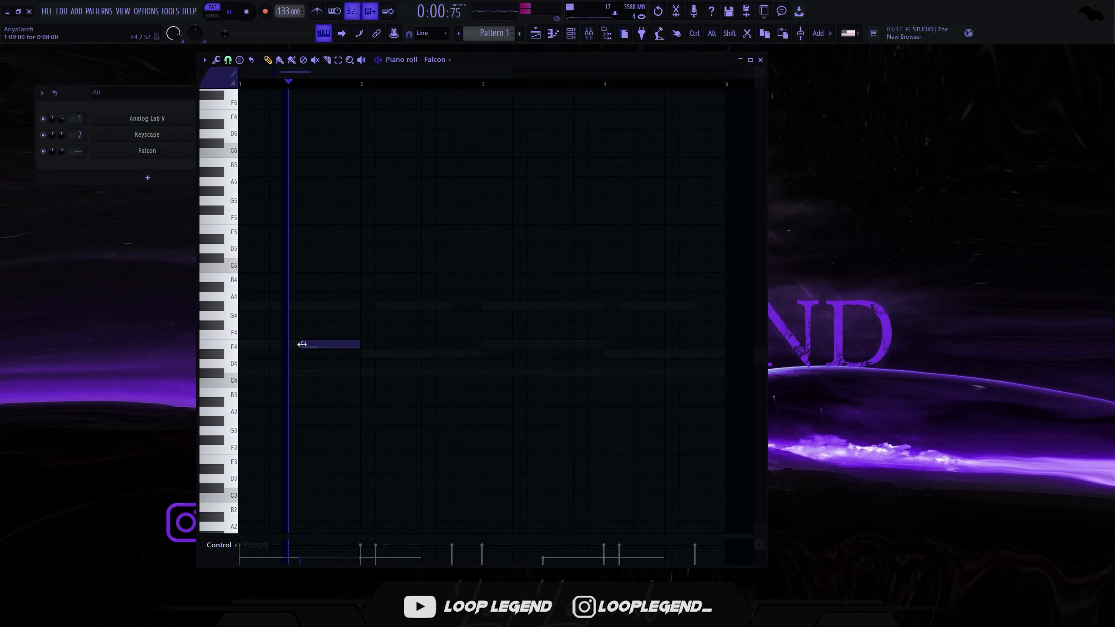
left_click(332, 362)
mouse_move(332, 361)
left_mouse_down()
mouse_move(332, 344)
mouse_move(332, 354)
left_mouse_up()
Step: Try a C#4 note at the start of bar 2 and replace it with a half-bar G#4 note
left_click(361, 372)
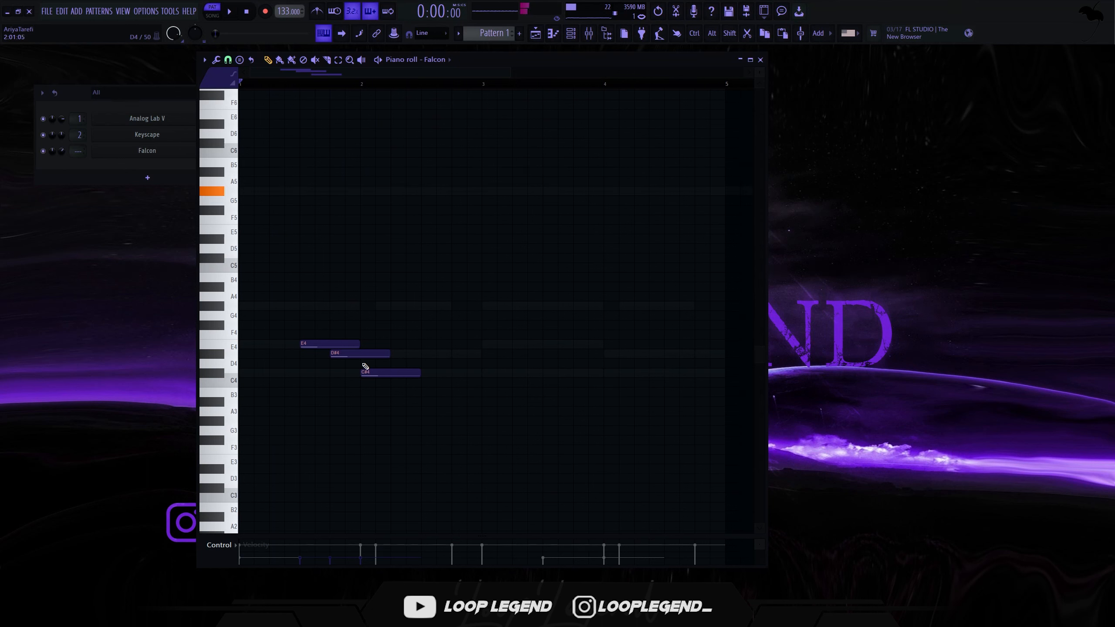
right_click(368, 371)
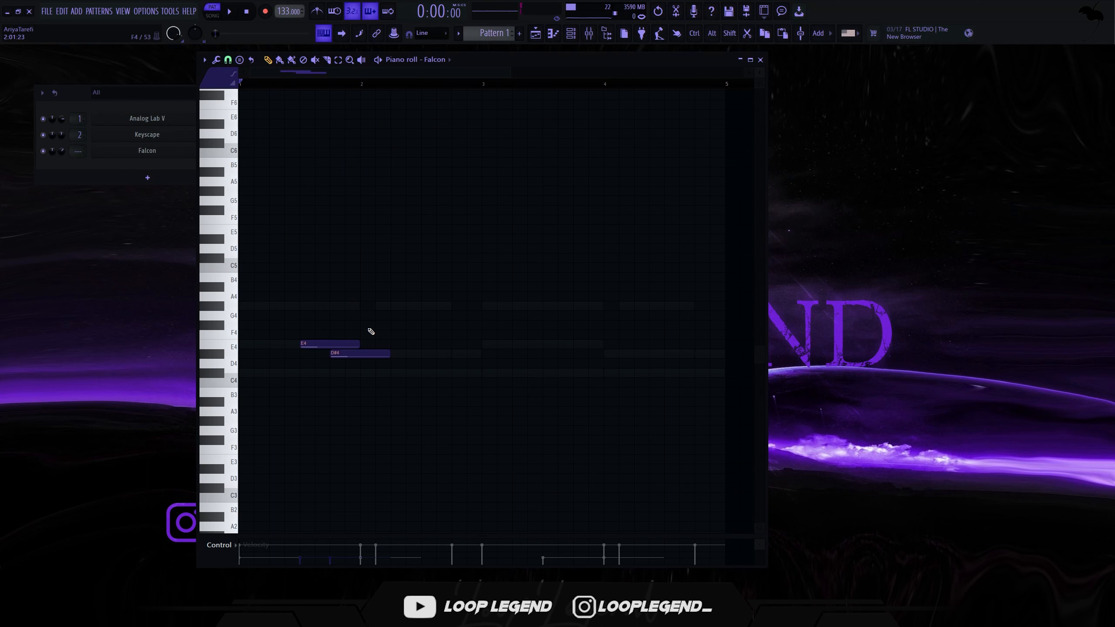
left_click(379, 306)
left_click_drag(379, 306, 374, 306)
key("space")
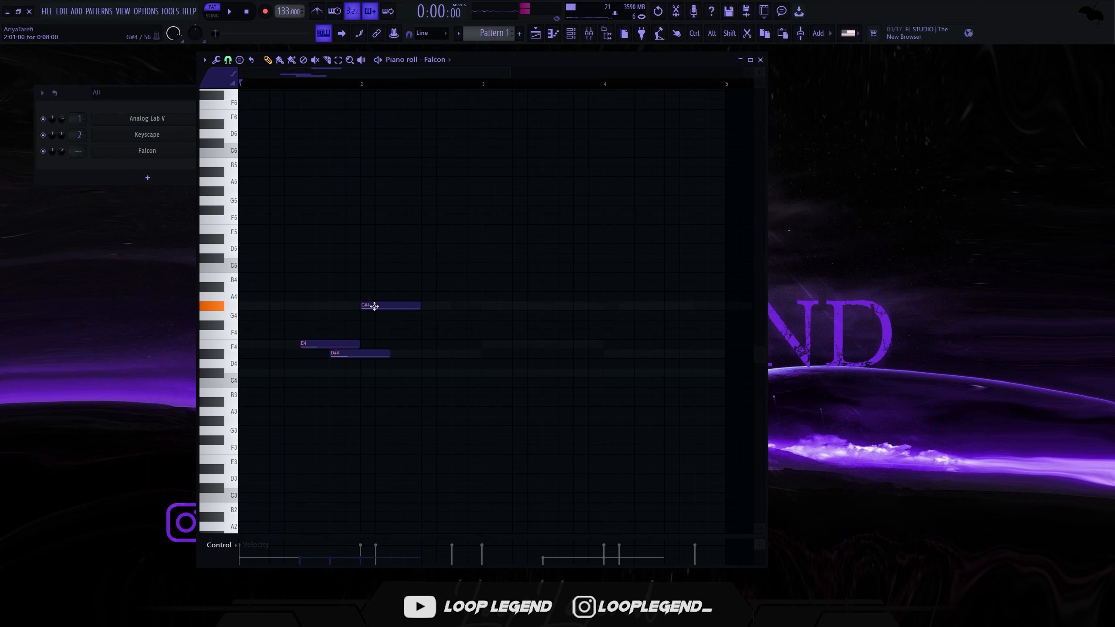
Step: Raise the Falcon E4 and D#4 notes by two octaves and the G#4 note by one octave, and play them
key("space")
key("ctrl+Up")
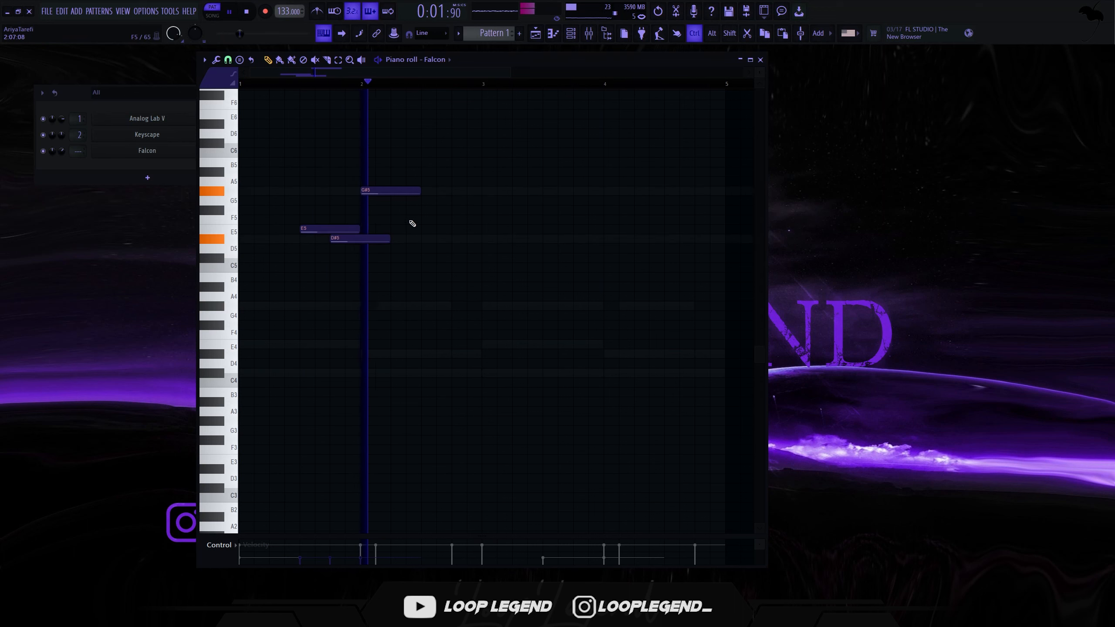
left_click_drag(410, 207, 396, 176, "ctrl")
key("ctrl+Down")
key("ctrl+d")
key("ctrl+Up")
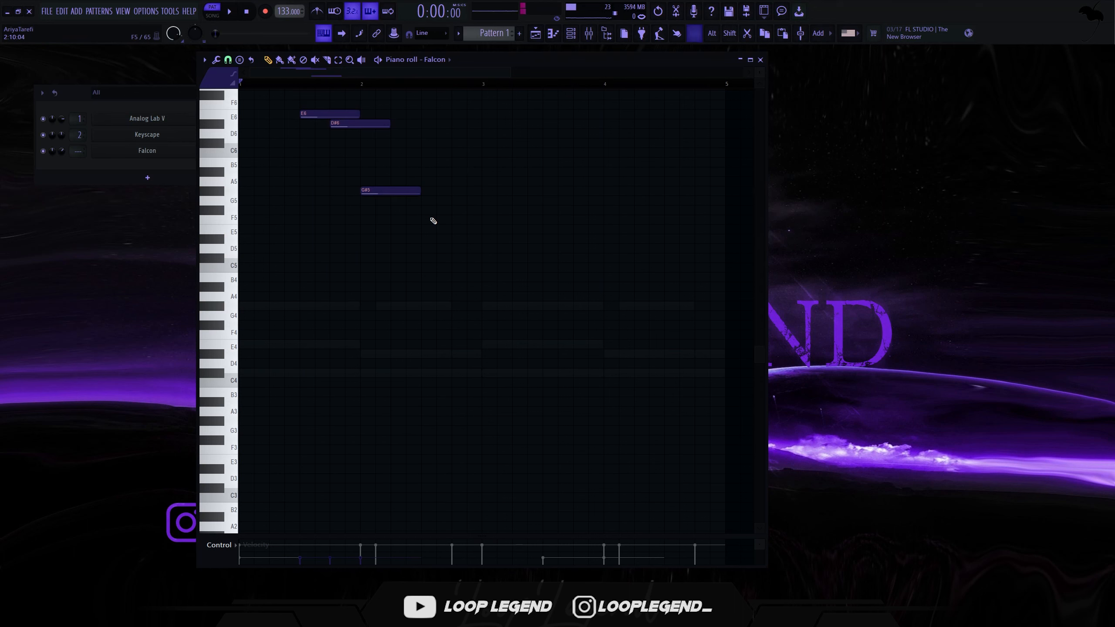
key("space")
Step: Duplicate the three-note Falcon phrase into bars 3 and 4
scroll(410, 232, "up", 2)
key("ctrl+a")
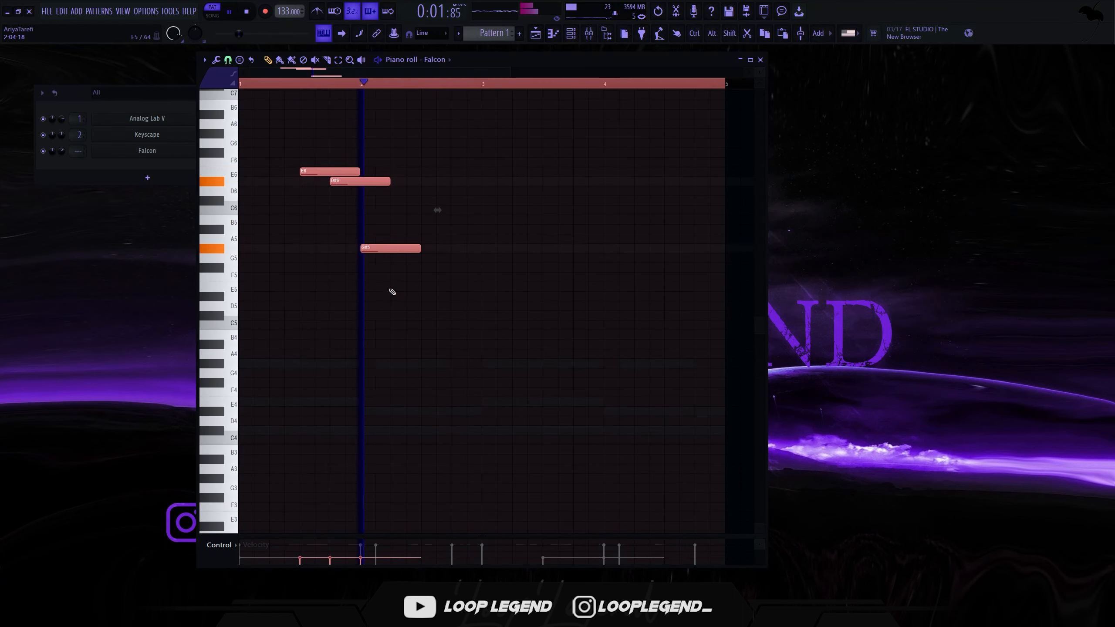
key("ctrl+b")
key("space")
key("ctrl+d")
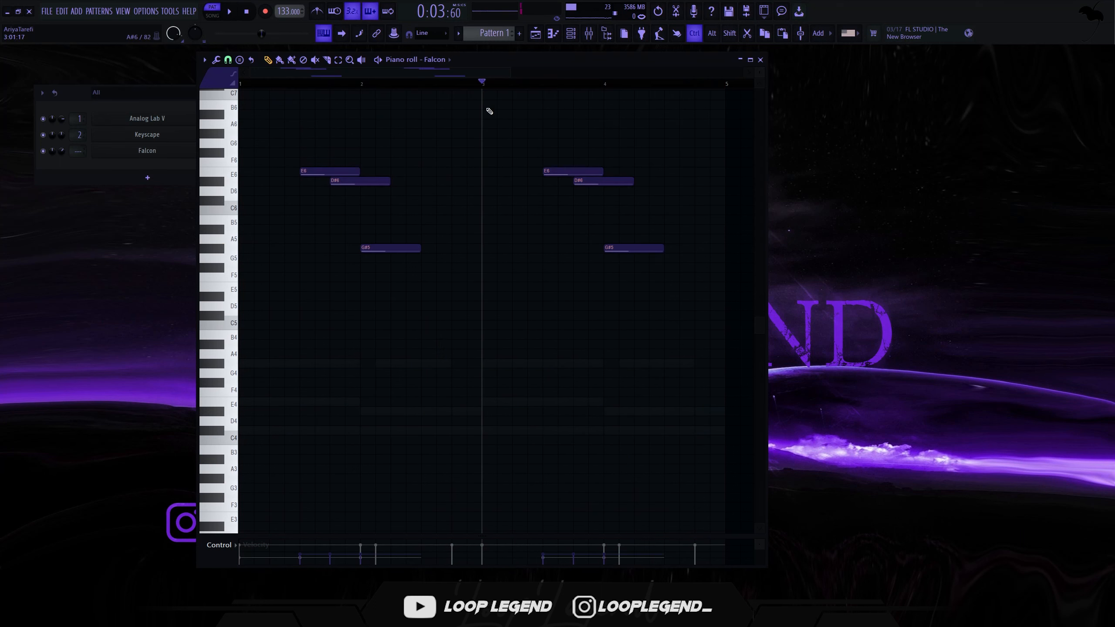
Step: Add a half-bar C#6 at 3:09:00 and move the copied D#6 and E6 to just after 3:09:00 and the start of bar 4
scroll(567, 251, "up", 2)
left_click(554, 199)
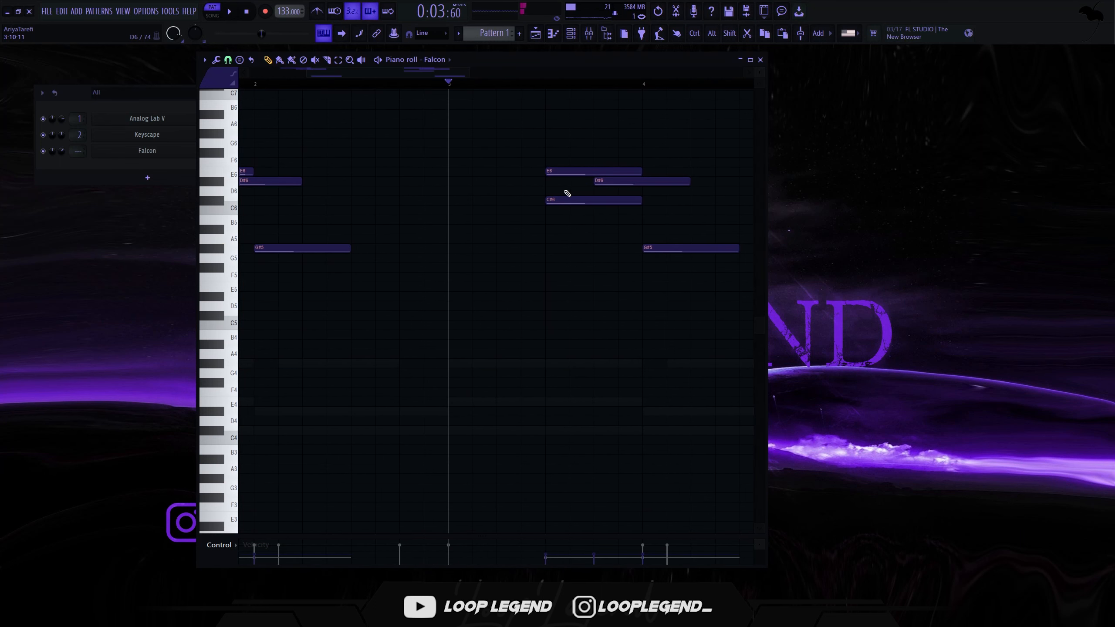
key("space")
left_click_drag(560, 171, 679, 164)
key("space")
key("space")
key("space")
key("space")
key("space")
Step: Add a half-bar C#6 note at 4:09:00 in the Falcon pattern and play it back
scroll(652, 192, "down", 1)
scroll(661, 215, "up", 3)
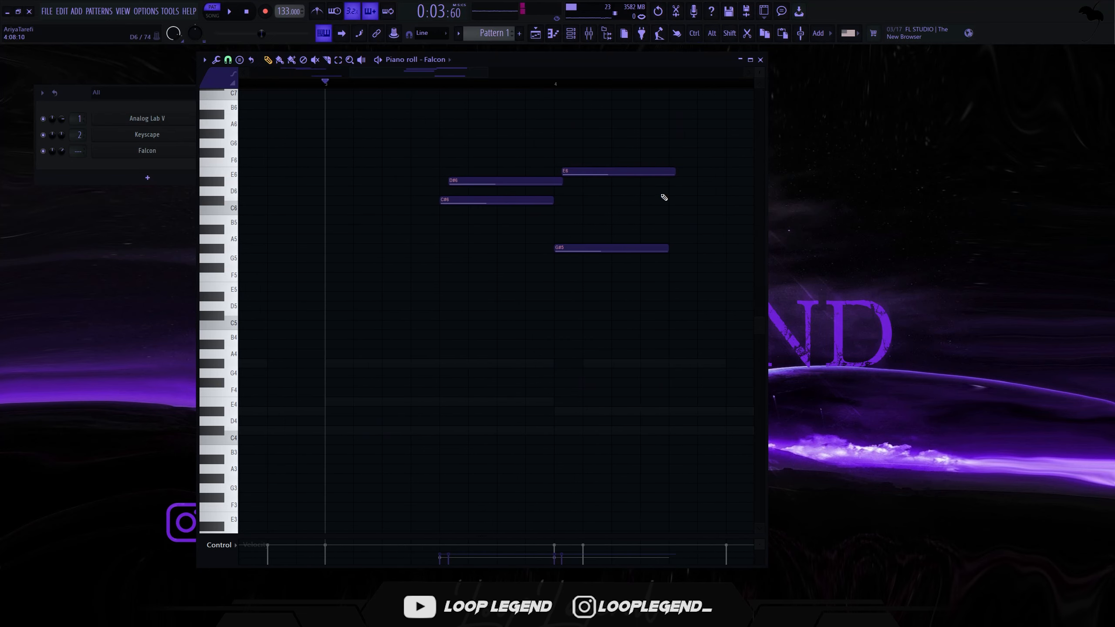
left_click(675, 203)
scroll(677, 192, "down", 3)
key("space")
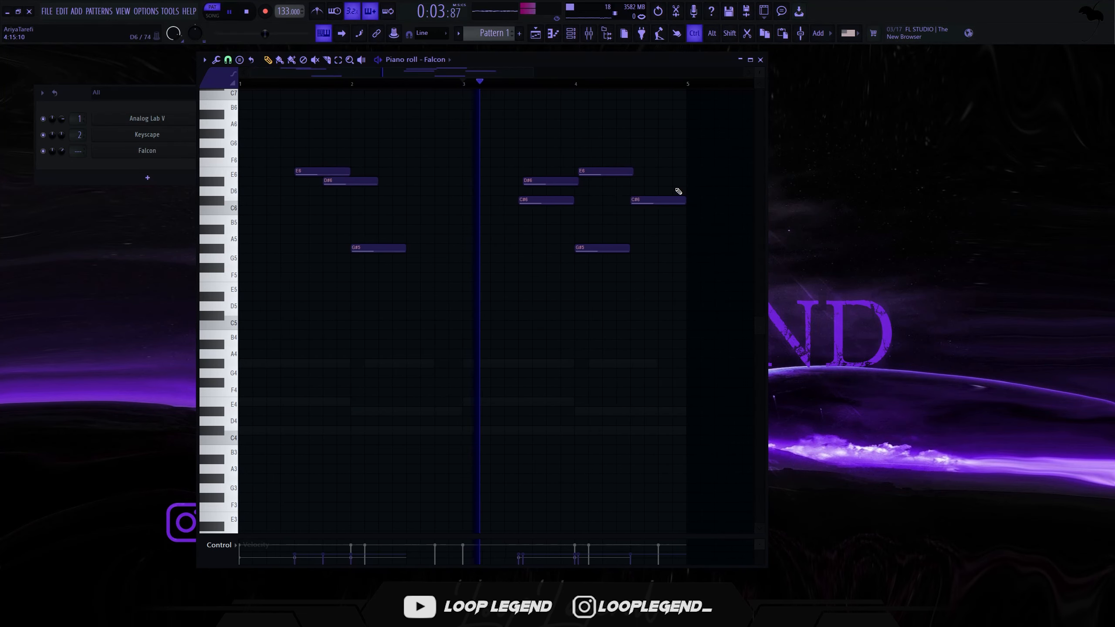
scroll(692, 201, "up", 4)
left_click_drag(685, 200, 694, 202)
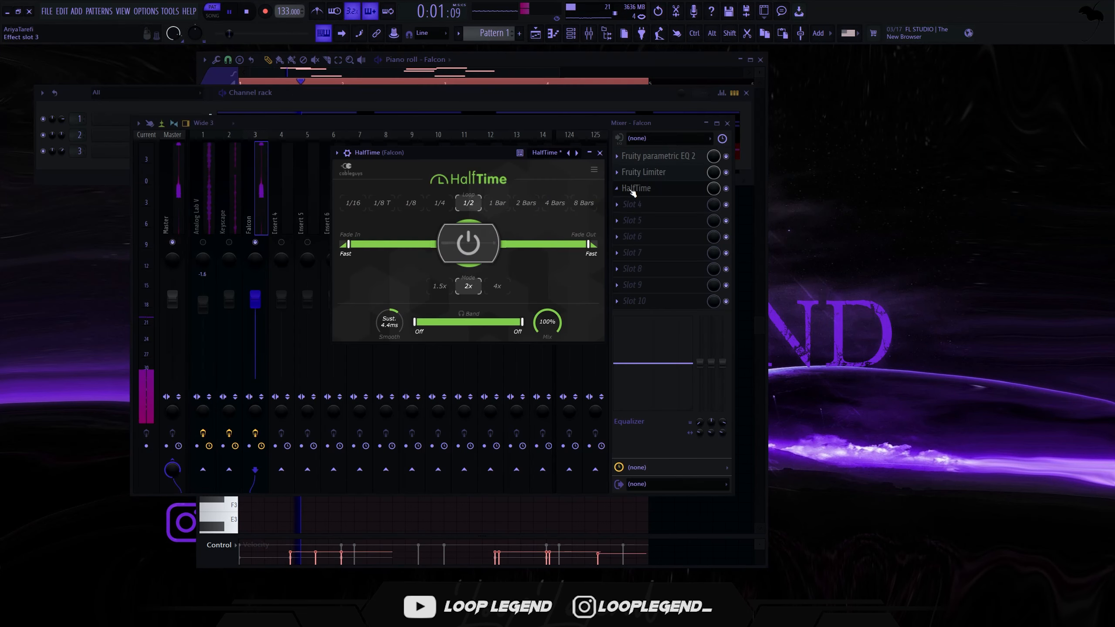
Step: Set the HalfTime loop length to 1/4 on the Falcon track and close the Fruity Delay 3 window
left_click(440, 202)
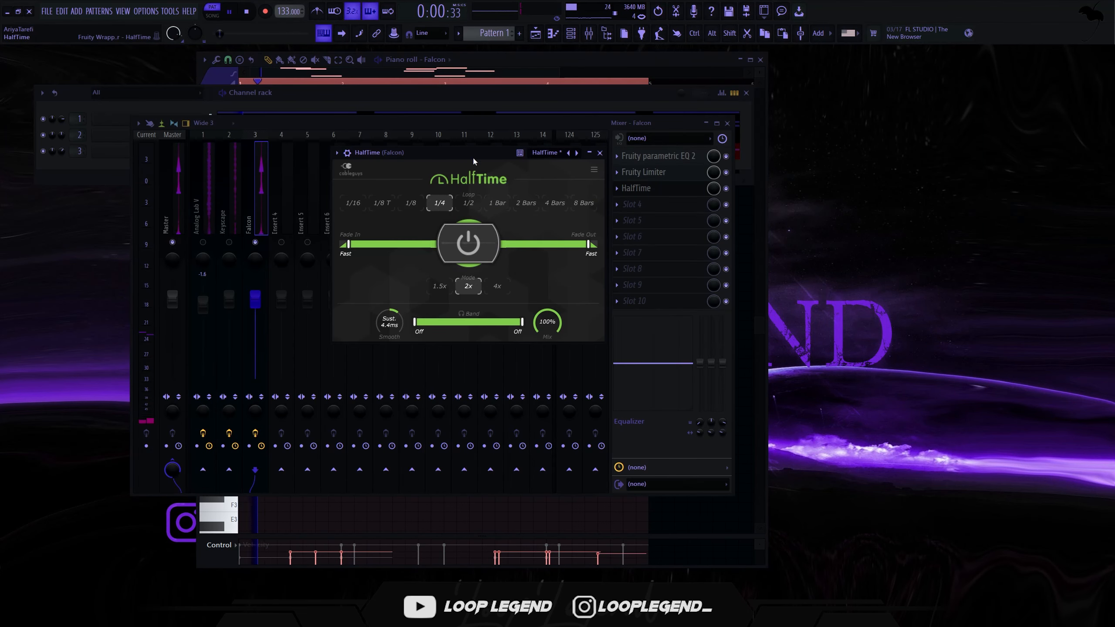
left_click_drag(473, 157, 459, 164)
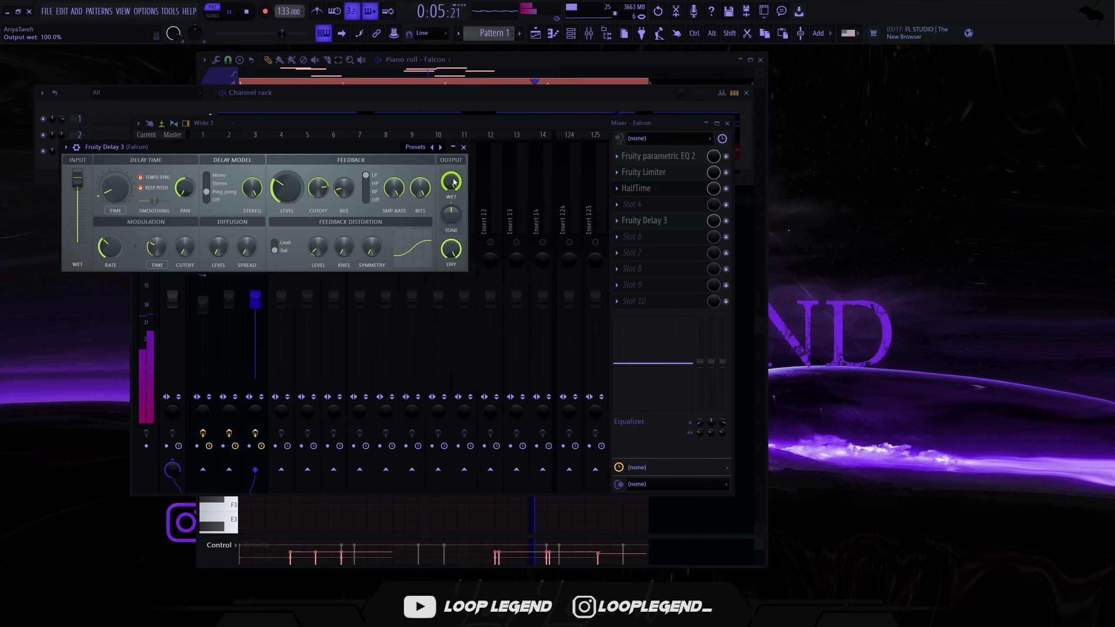
left_click(462, 147)
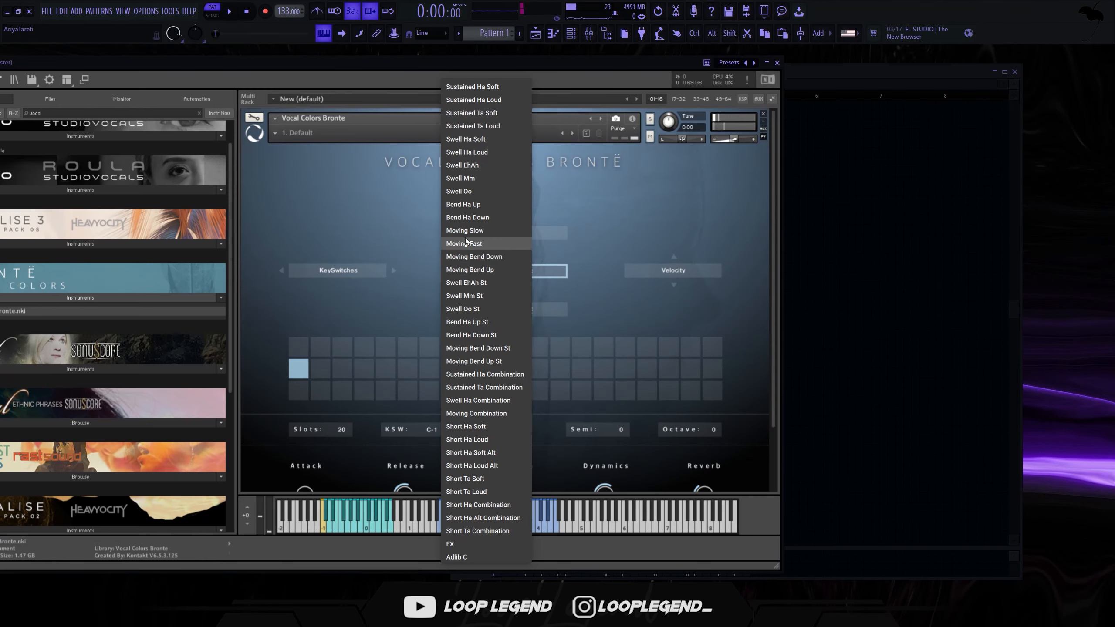
Step: Set the middle Vocal Colors Bronte articulation to Bend Ha Down and move the two-bar Kontakt 7 note up to E6
left_click(466, 217)
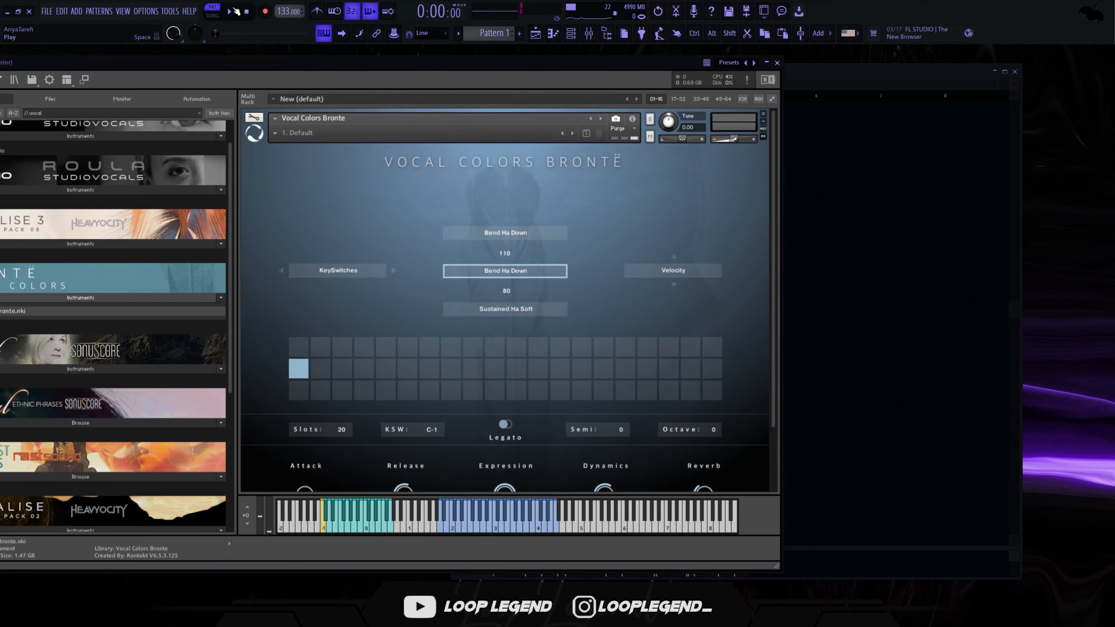
right_click(947, 187)
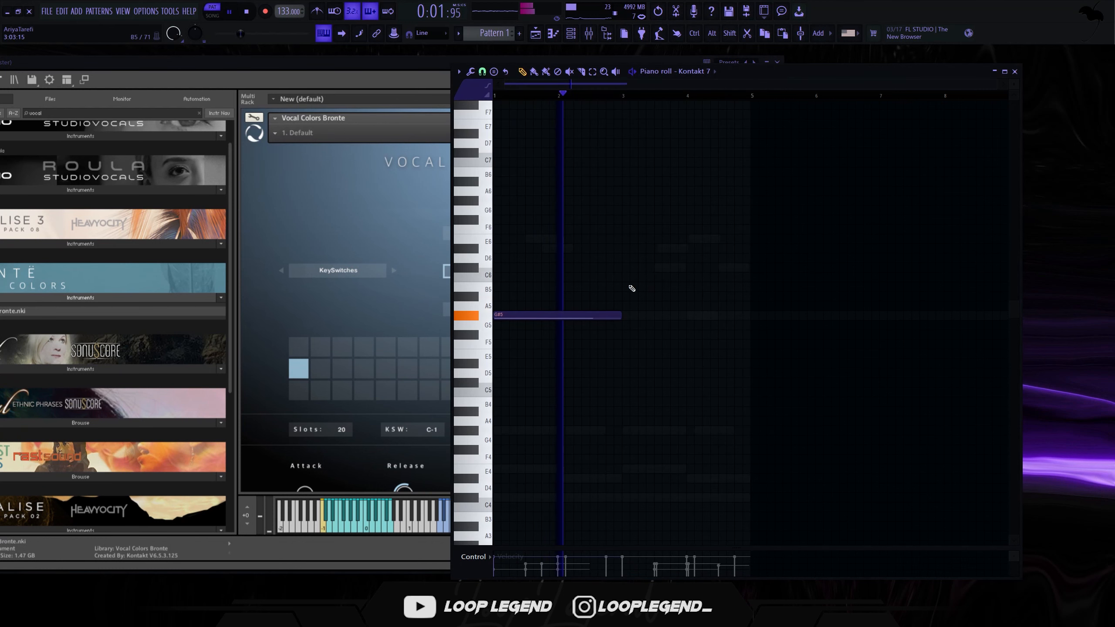
key("space")
left_click_drag(565, 315, 530, 252)
key("space")
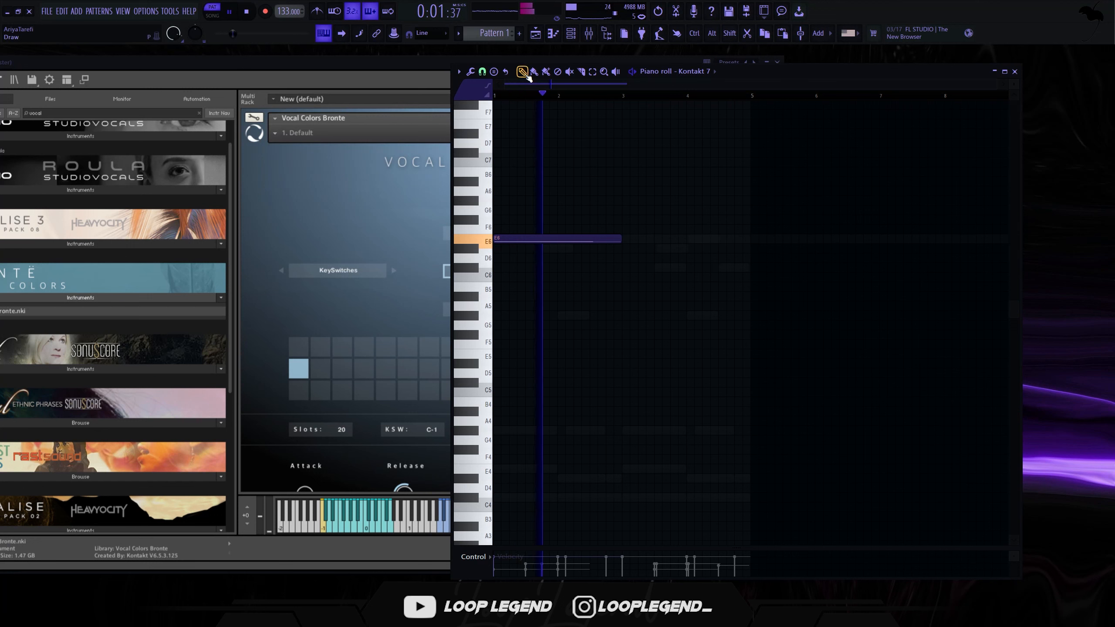
Step: Move the E6 note in the Kontakt 7 pattern to start at 1:07:00 and shorten it slightly
key("space")
key("space")
left_click(519, 241)
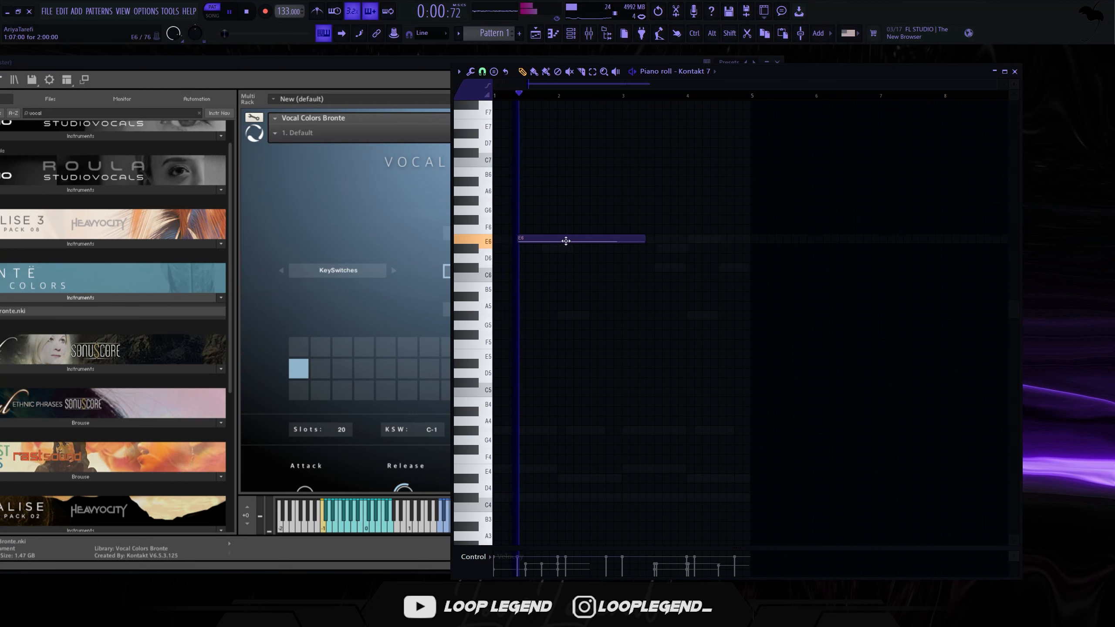
left_click_drag(645, 239, 639, 240)
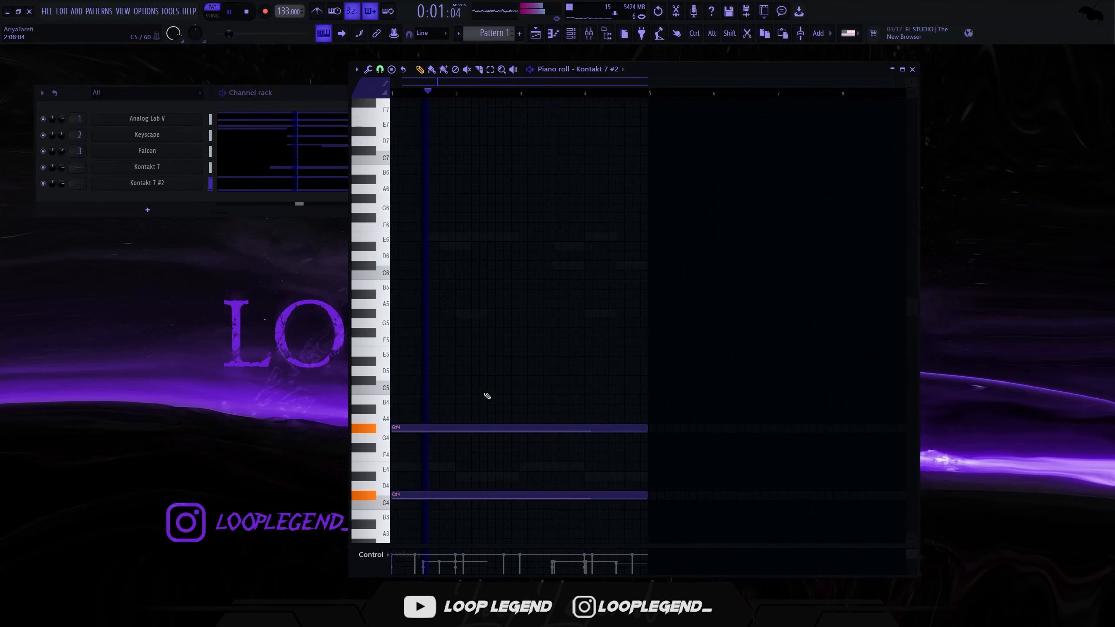
Step: Add a C#5 note at the start of bar 3 in Kontakt 7 #2 and trim it to end with bar 4
key("space")
left_click_drag(399, 367, 401, 378)
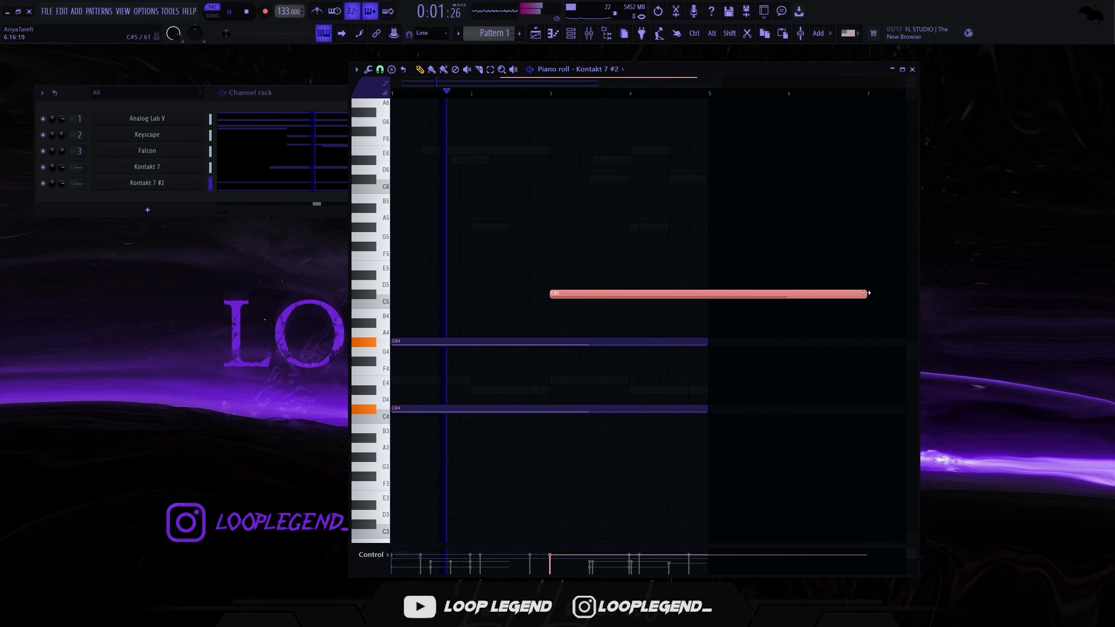
left_click_drag(867, 294, 717, 311)
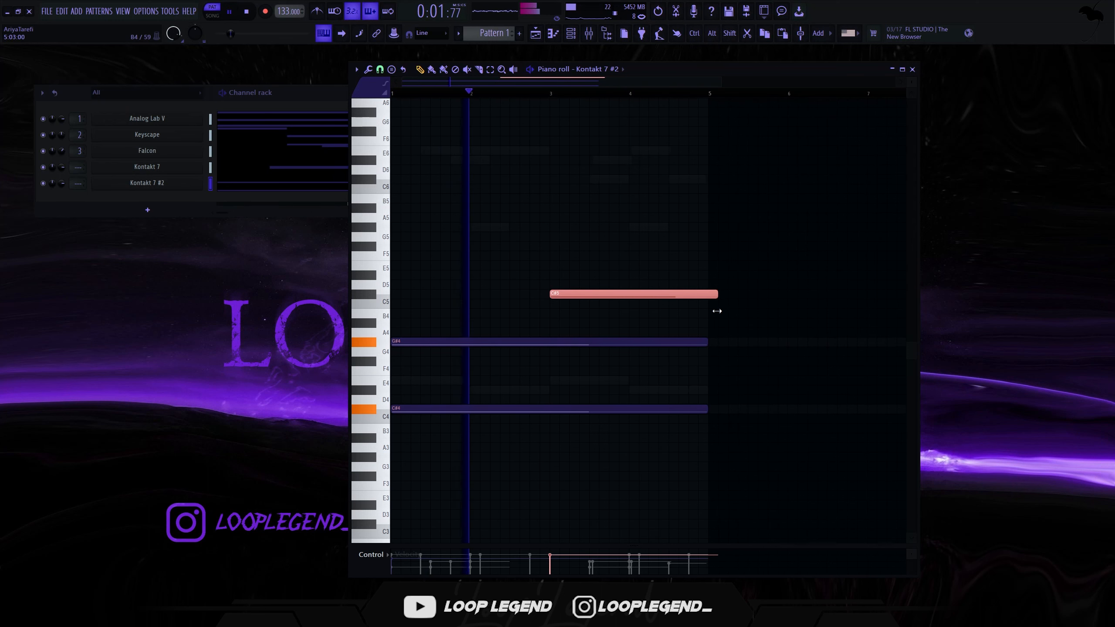
left_click_drag(552, 194, 578, 212)
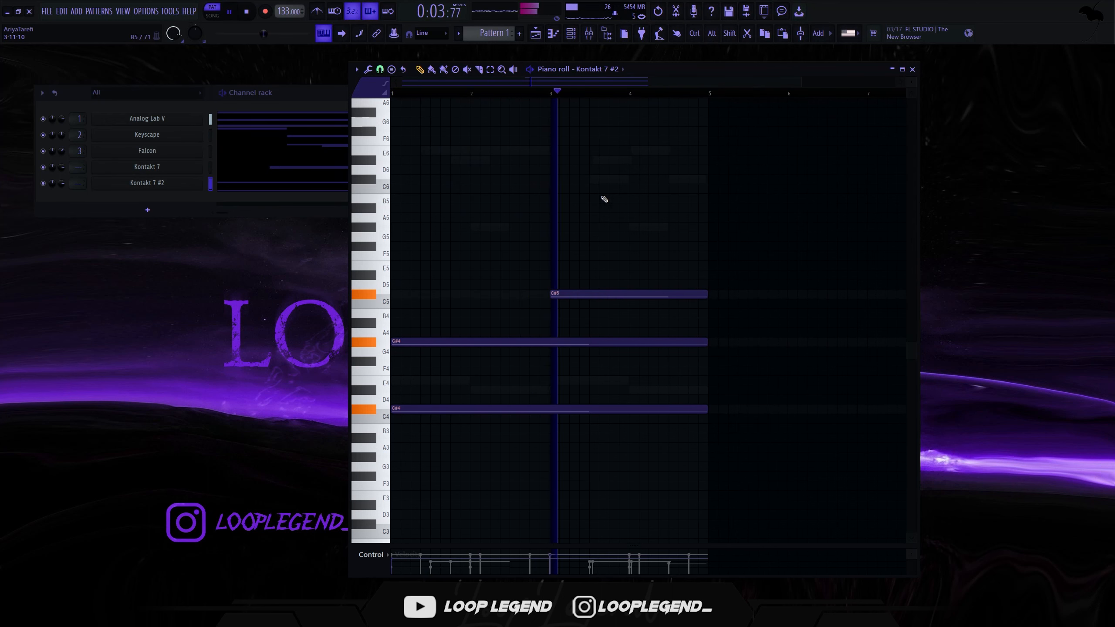
Step: Add a G#5 note at the start of bar 4 in Kontakt 7 #2 and shorten it to one bar
left_click(658, 226)
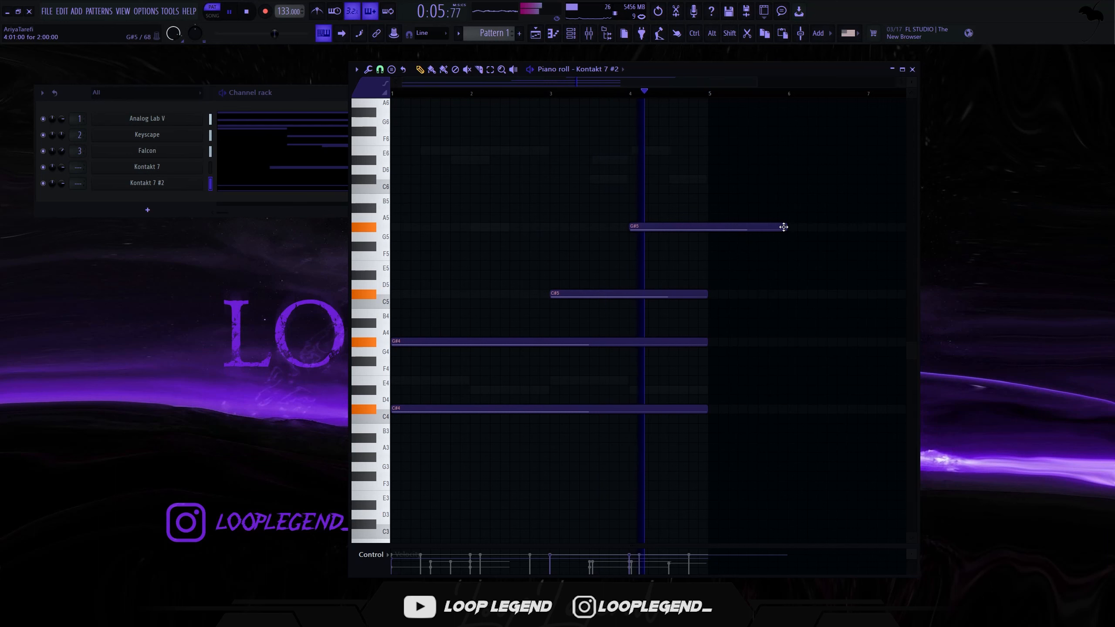
left_click_drag(786, 227, 706, 227)
key("space")
left_click(664, 228)
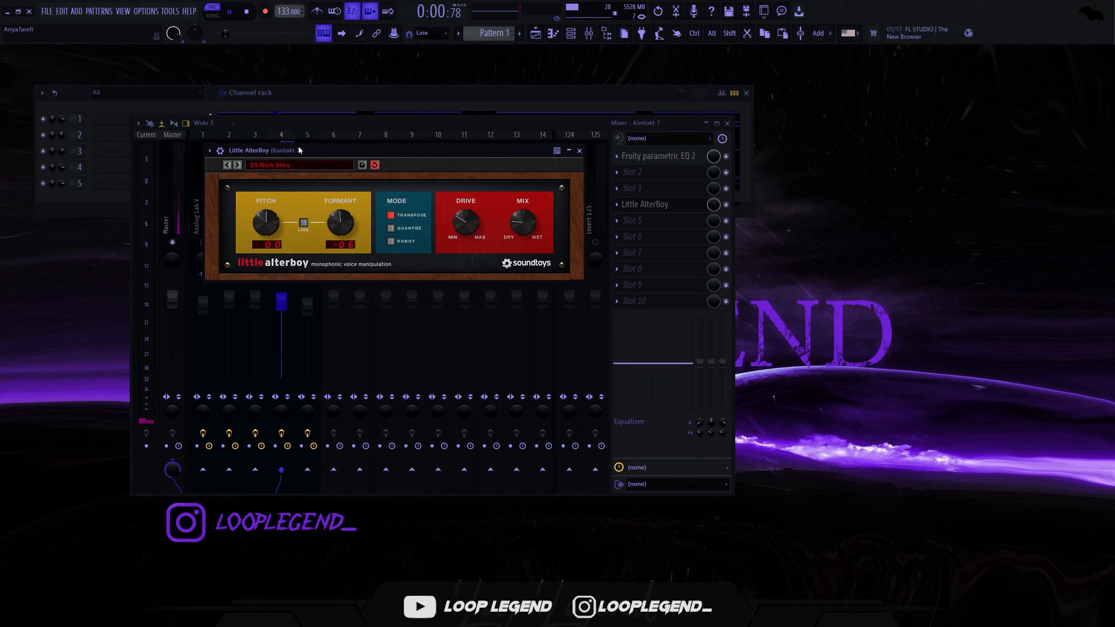
Step: Adjust the high end of Fruity Parametric EQ 2 on Insert 6 and close the equalizer
left_click_drag(299, 151, 294, 146)
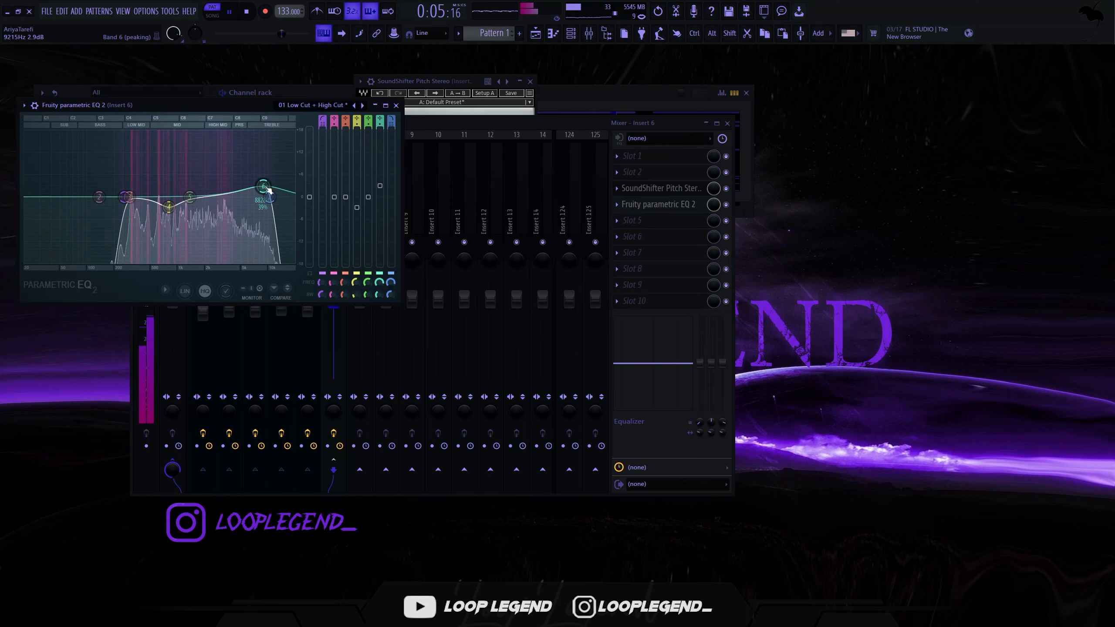
left_click_drag(293, 198, 285, 202)
key("Escape")
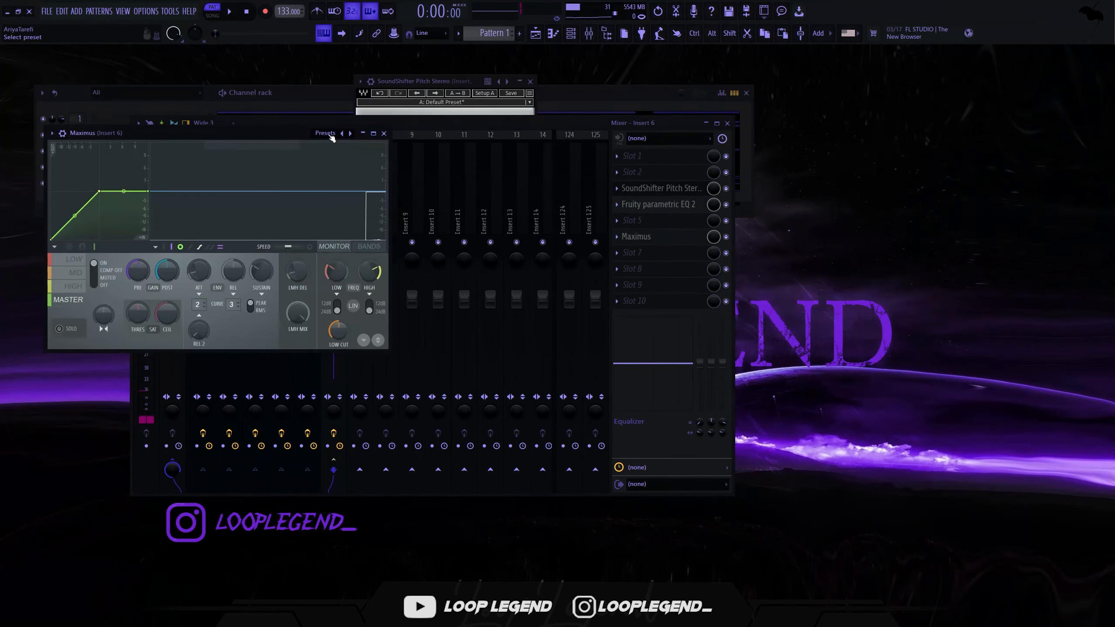
Step: Load preset "a" in Maximus on Insert 6 and play the loop
left_click(325, 133)
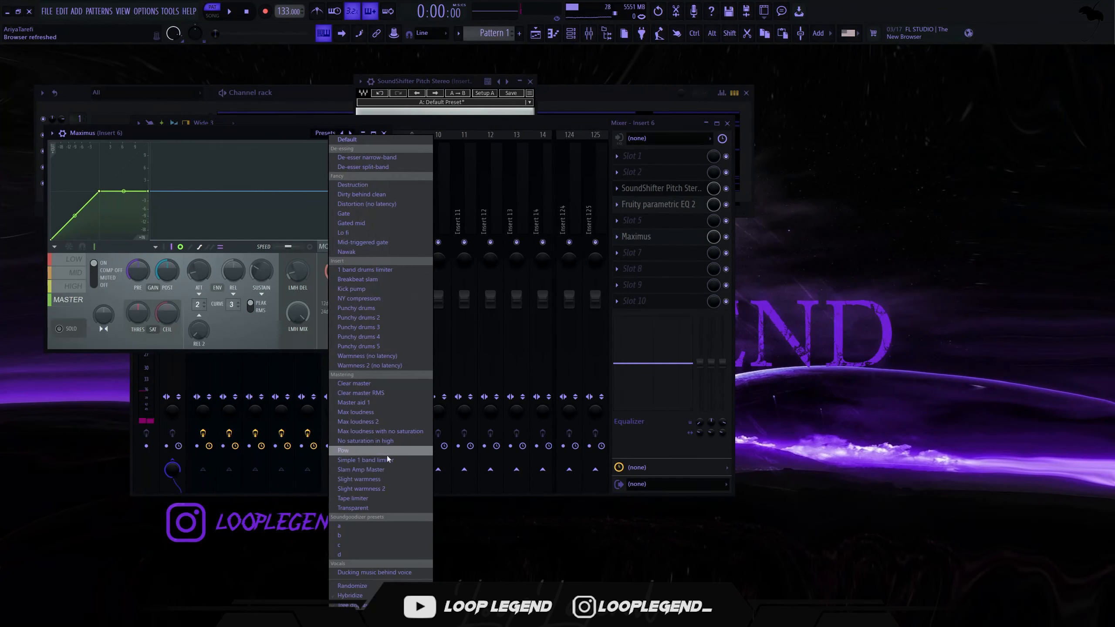
left_click(380, 524)
key("space")
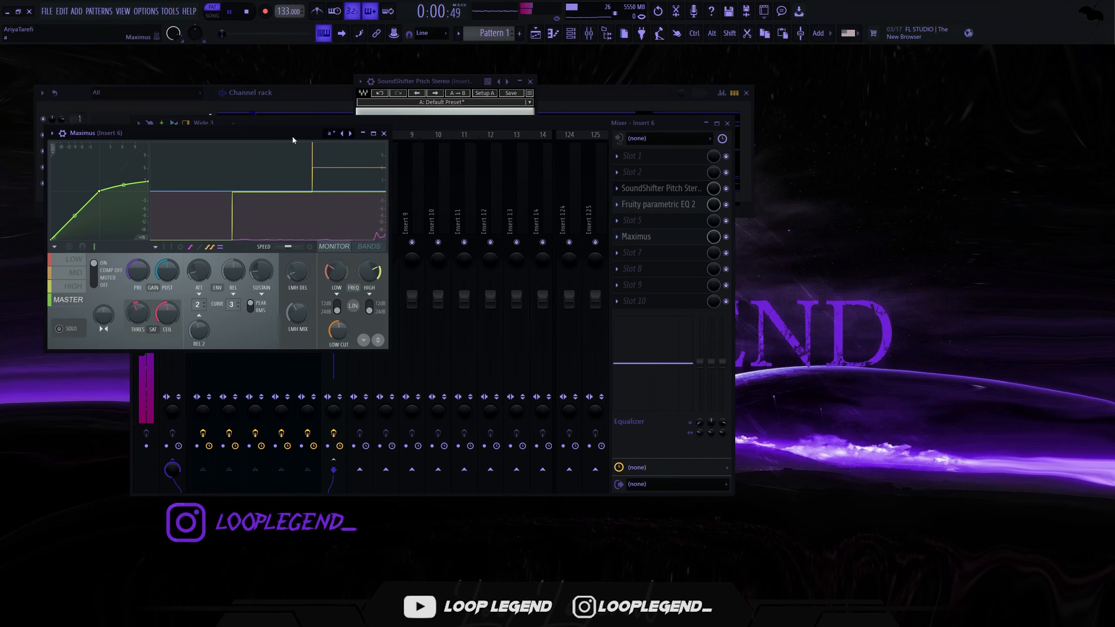
left_click_drag(293, 138, 447, 152)
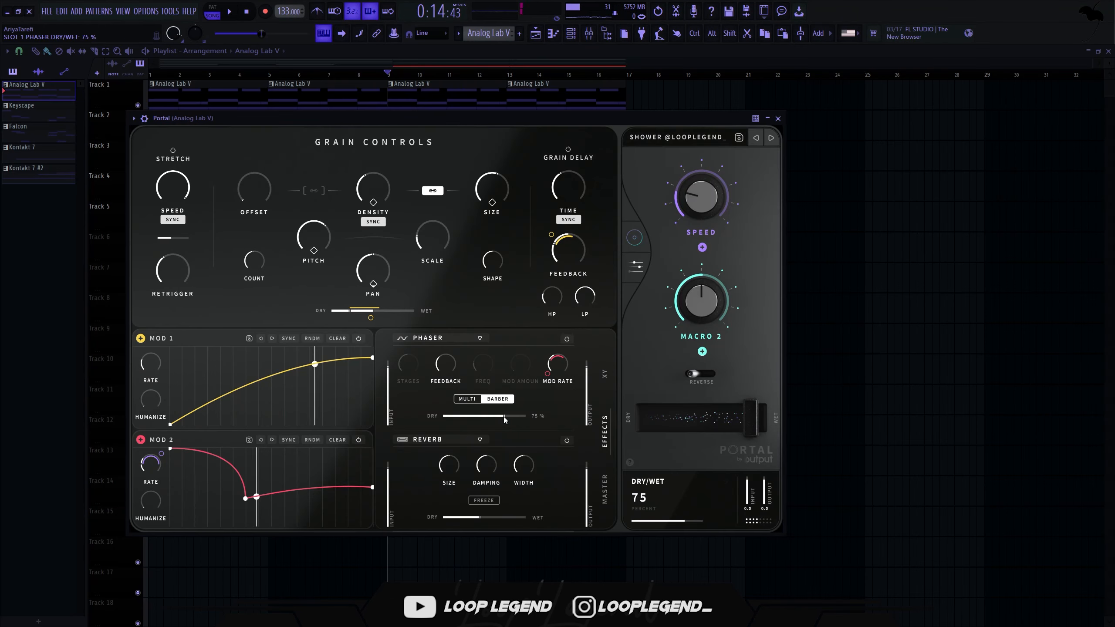
Step: Set the Portal phaser dry/wet to 76% on the Analog Lab V track, create an automation clip for it and play
left_click_drag(503, 416, 505, 417)
left_click(170, 11)
mouse_move(201, 139)
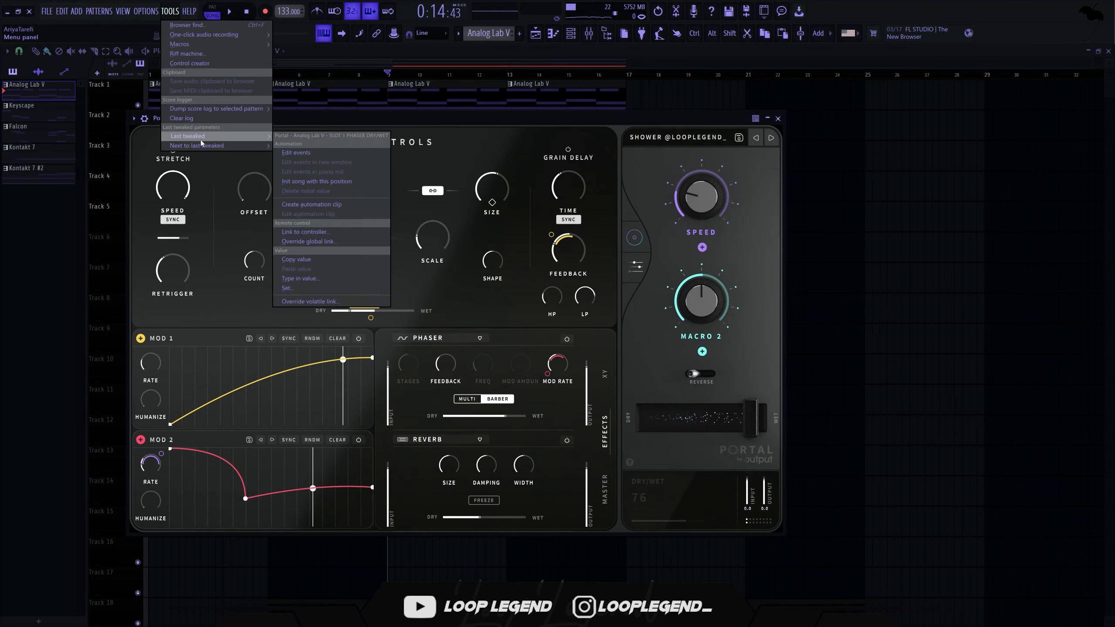
left_click(332, 205)
key("space")
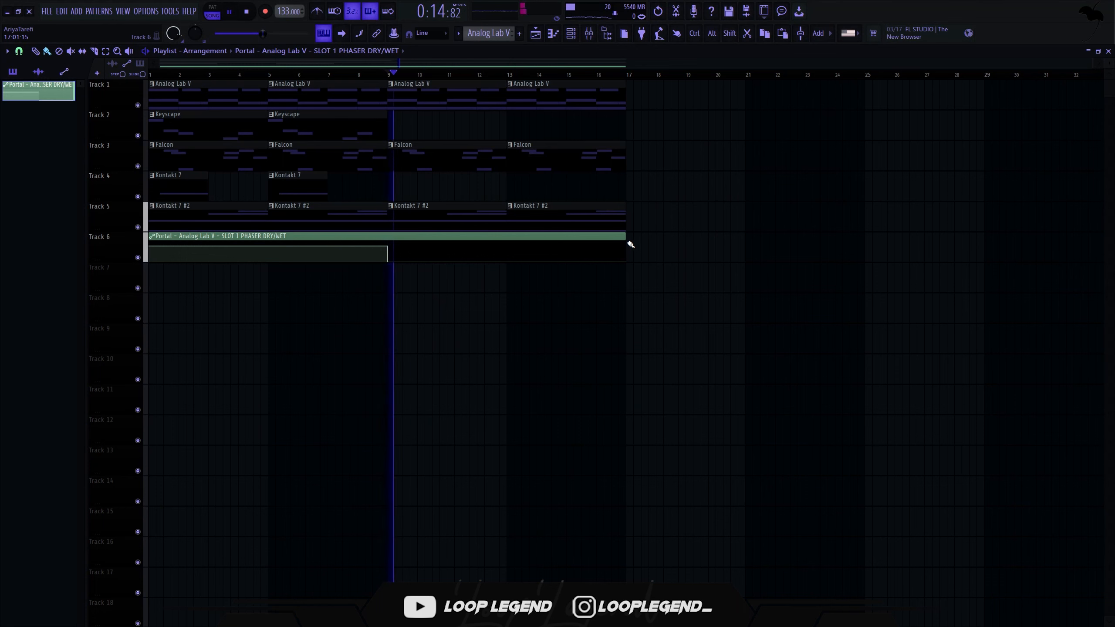
Step: Play the arrangement from the start to check the Portal phaser dry/wet automation
right_click(630, 249)
key("space")
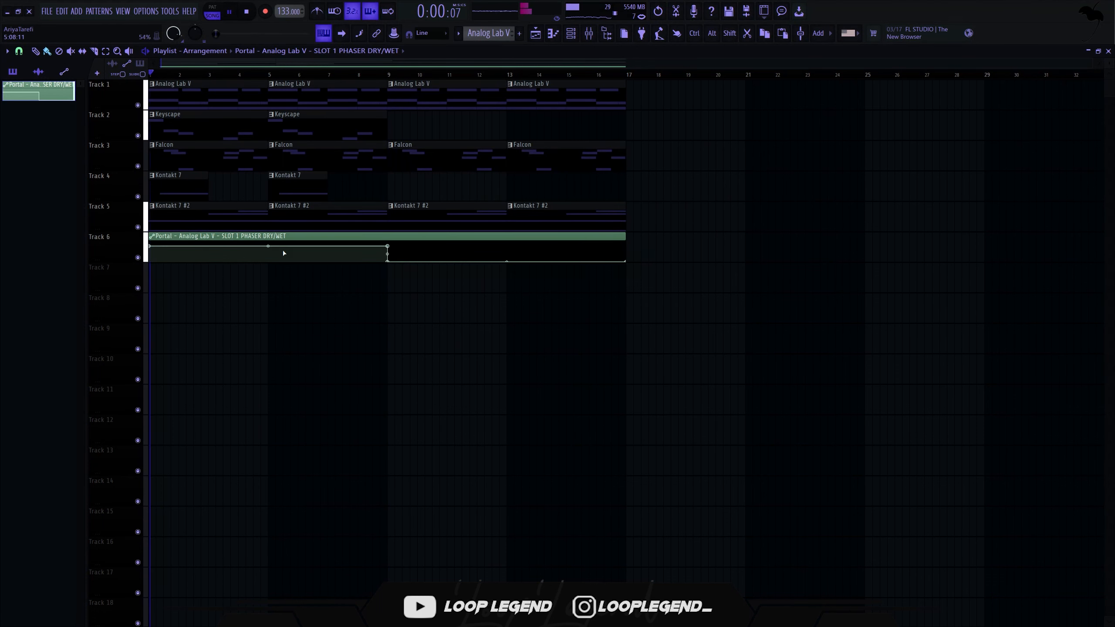
Step: Open the consolidated Blood Overdrive - Falcon - Pre amp audio in a new Fruity Slicer channel and slice it by beat
right_click(368, 336)
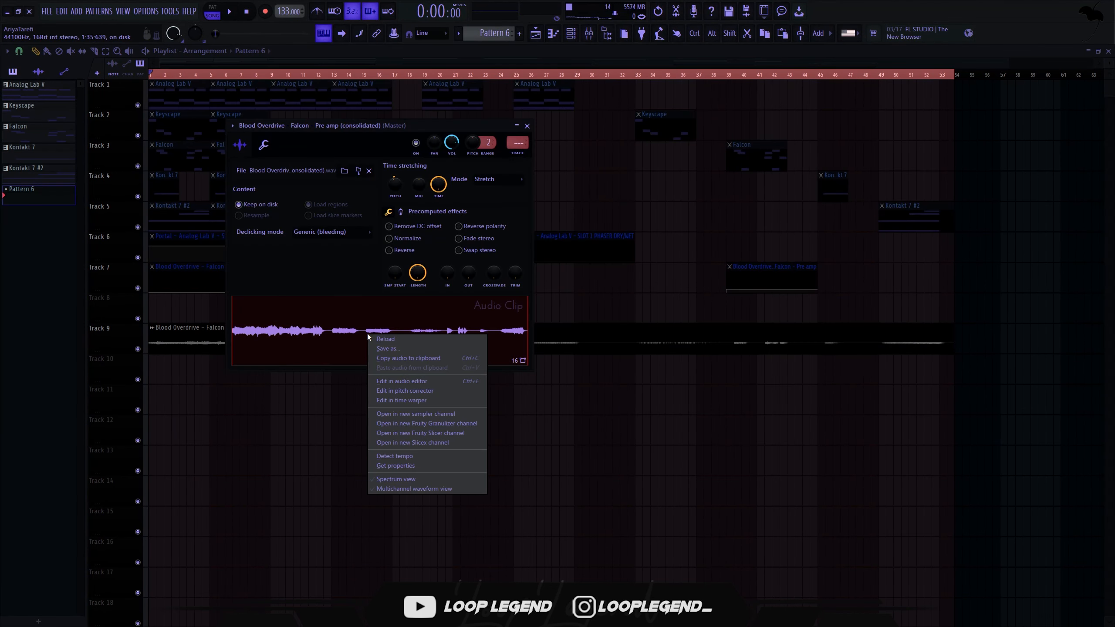
left_click(441, 431)
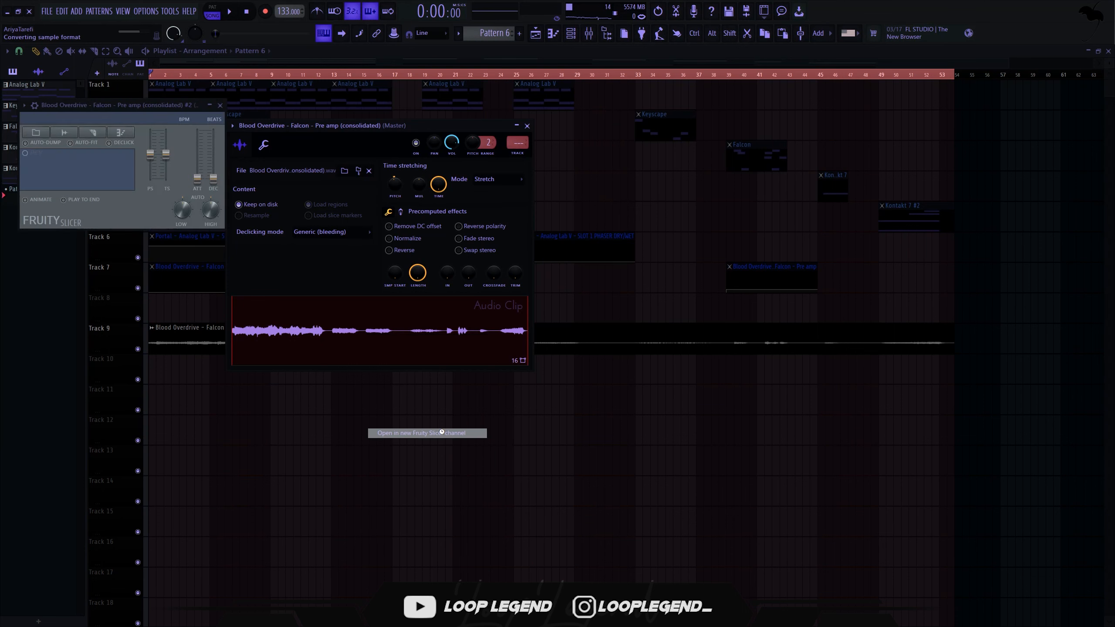
left_click(91, 133)
left_click(105, 237)
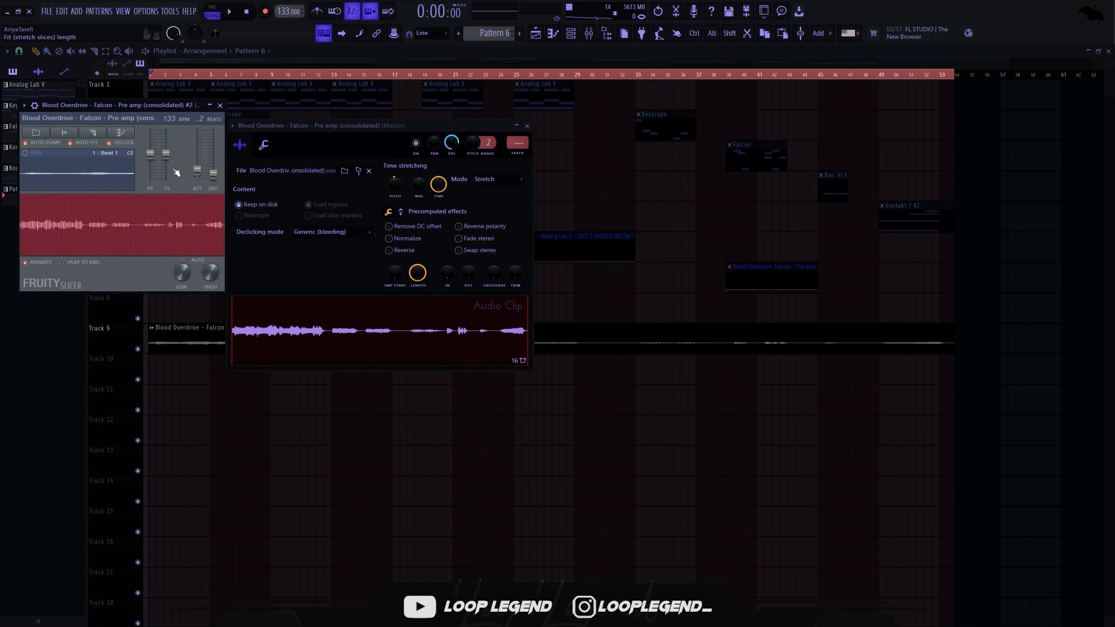
Step: Continue the lower slice line after Beat 19 with one-beat notes for Beat 20, Beat 21 and Beat 22
key("space")
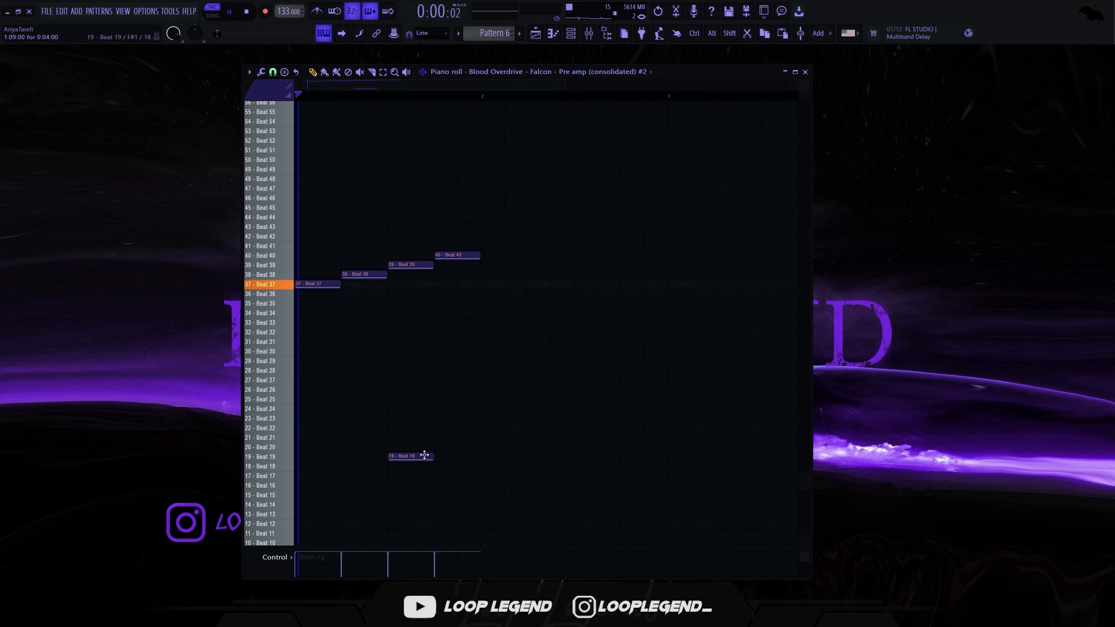
left_click(486, 431)
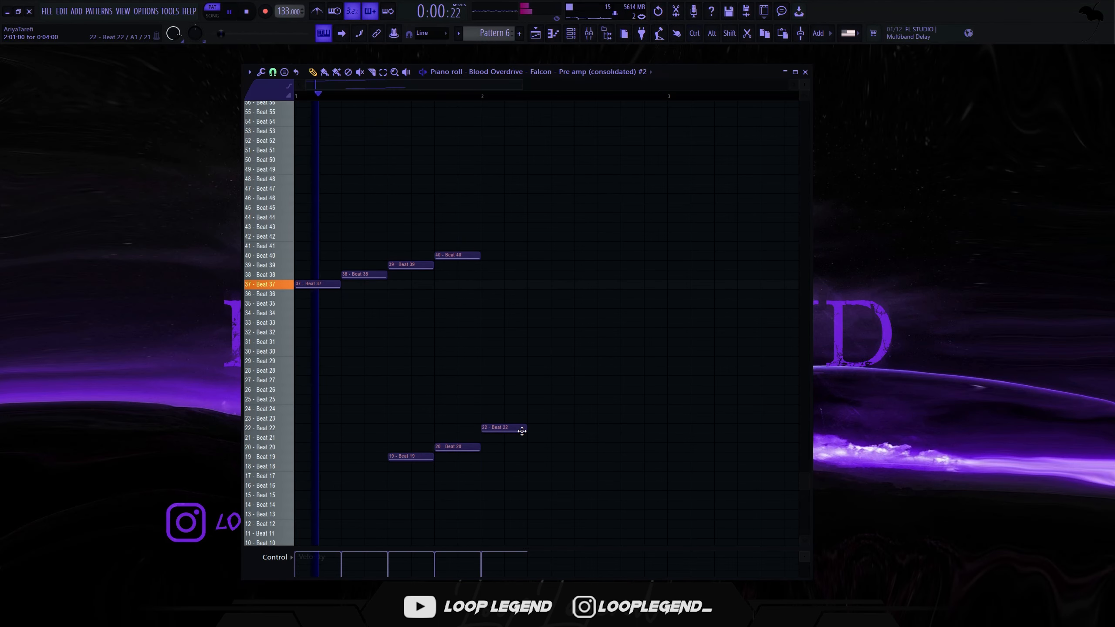
key("space")
left_click_drag(505, 429, 508, 441)
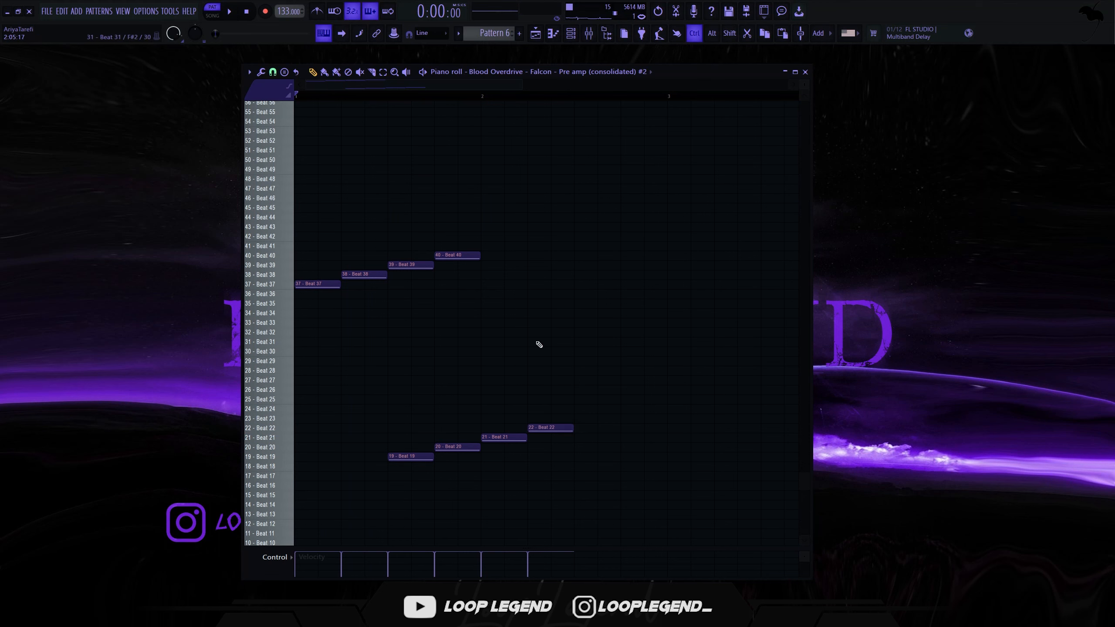
Step: Add a one-beat Beat 24 note at the start of bar 1 and chop it into eight with the Default chopper pattern
left_click_drag(356, 365, 349, 459)
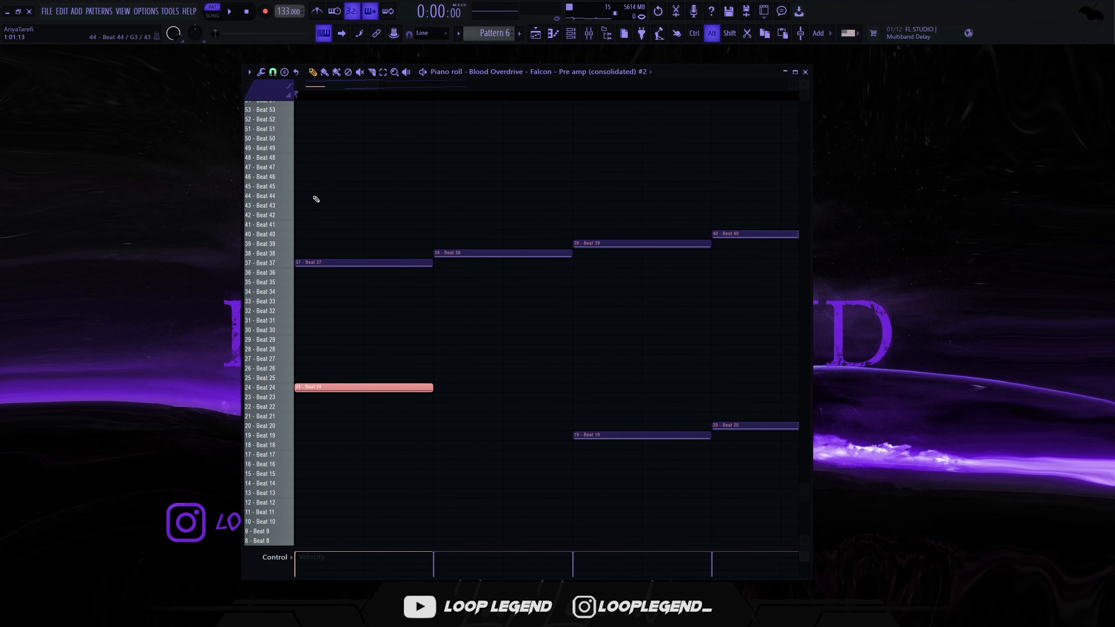
key("alt+u")
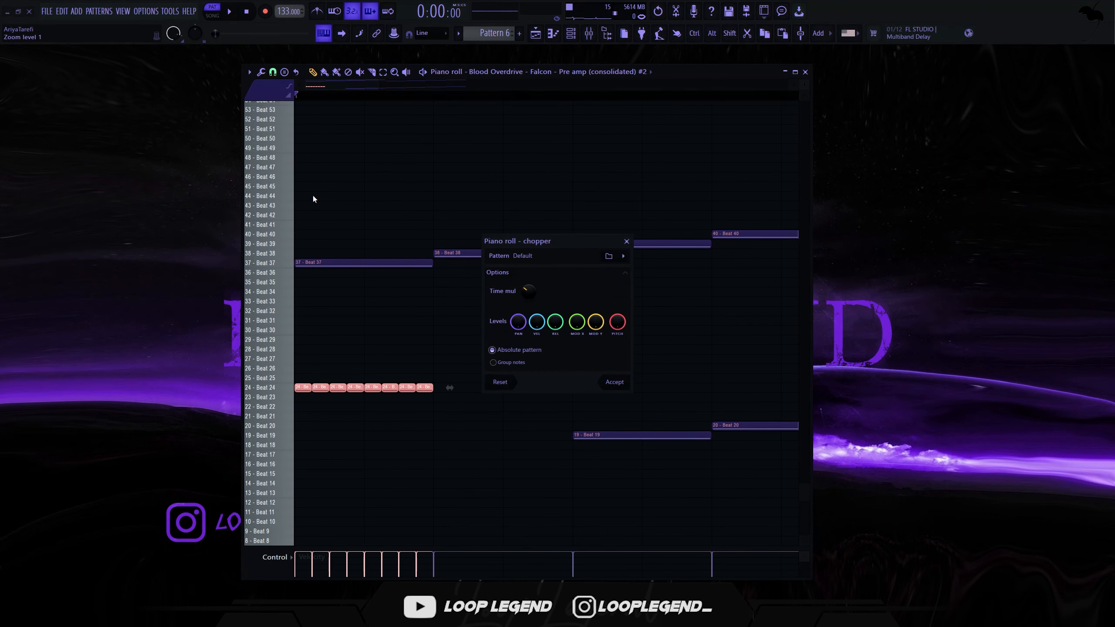
key("space")
left_click(614, 381)
key("space")
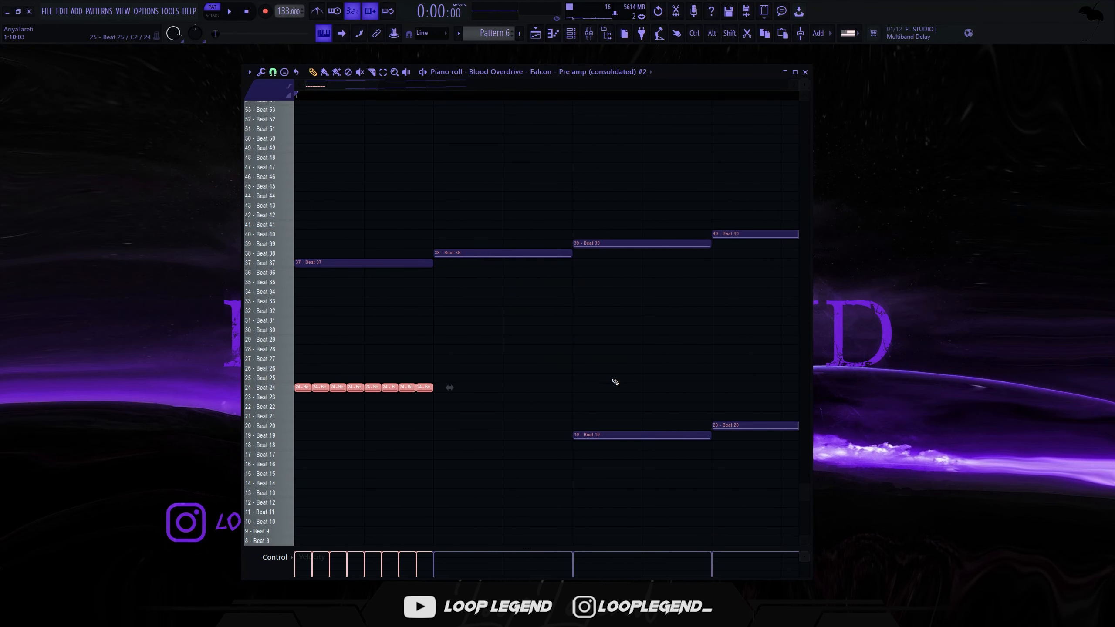
Step: Duplicate the chopped Beat 24 notes, delete the last four copies and stretch the other four to fill the second beat
key("ctrl+b")
right_click(545, 388)
right_click(564, 388)
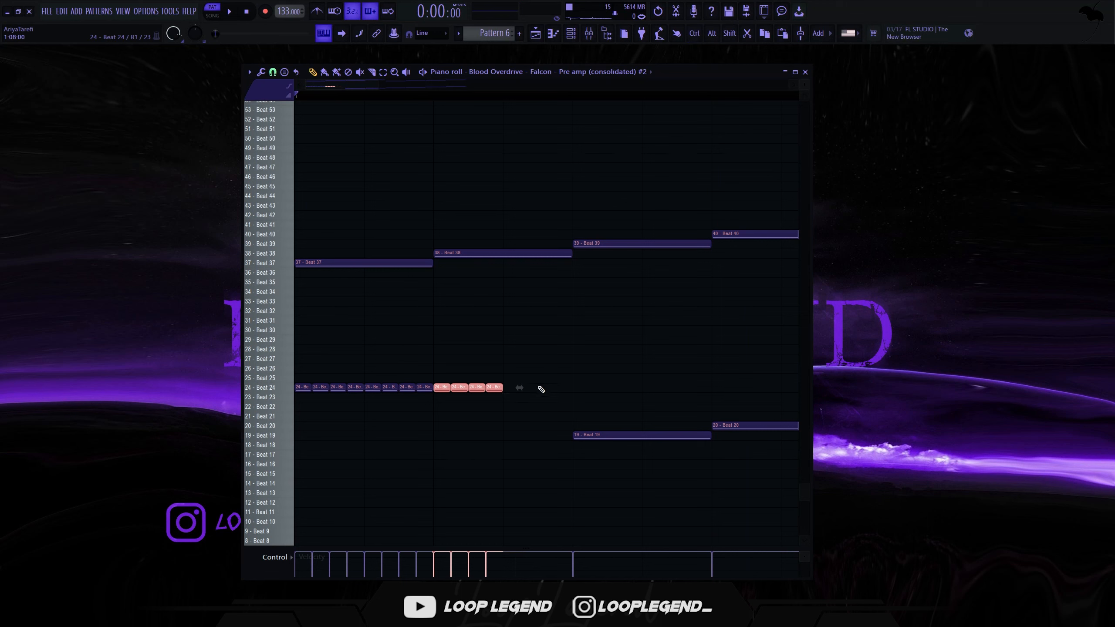
left_click_drag(520, 387, 588, 387)
key("space")
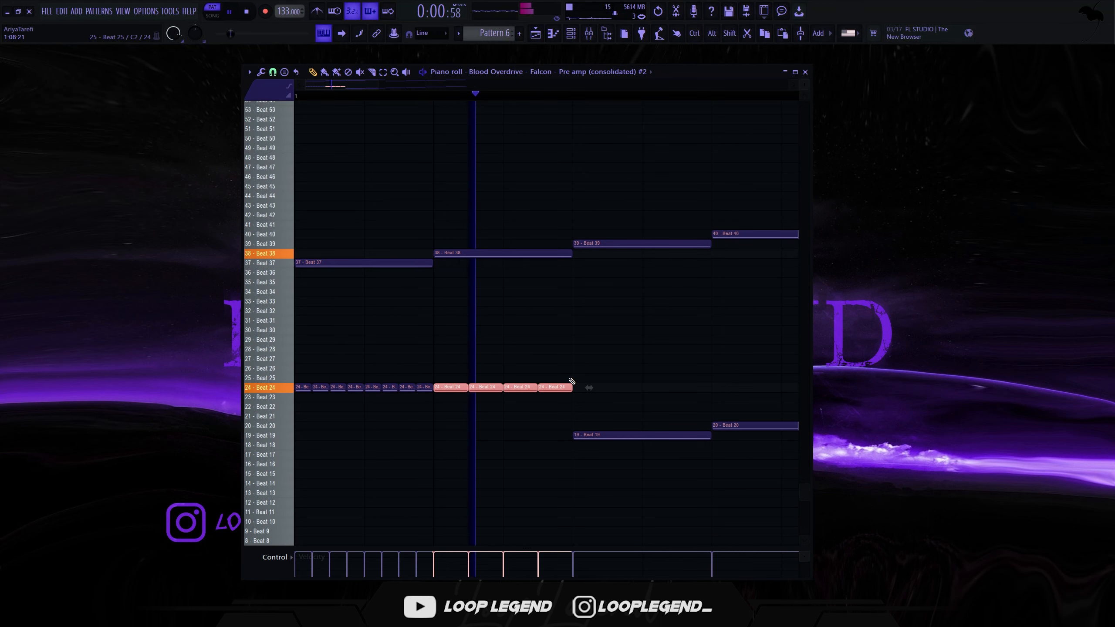
Step: Extend the slice sequence to four bars, rising to Beat 48, with falling velocities on the chopped Beat 24 notes
scroll(566, 378, "down", 5)
left_click_drag(361, 412, 211, 336)
scroll(339, 458, "down", 1)
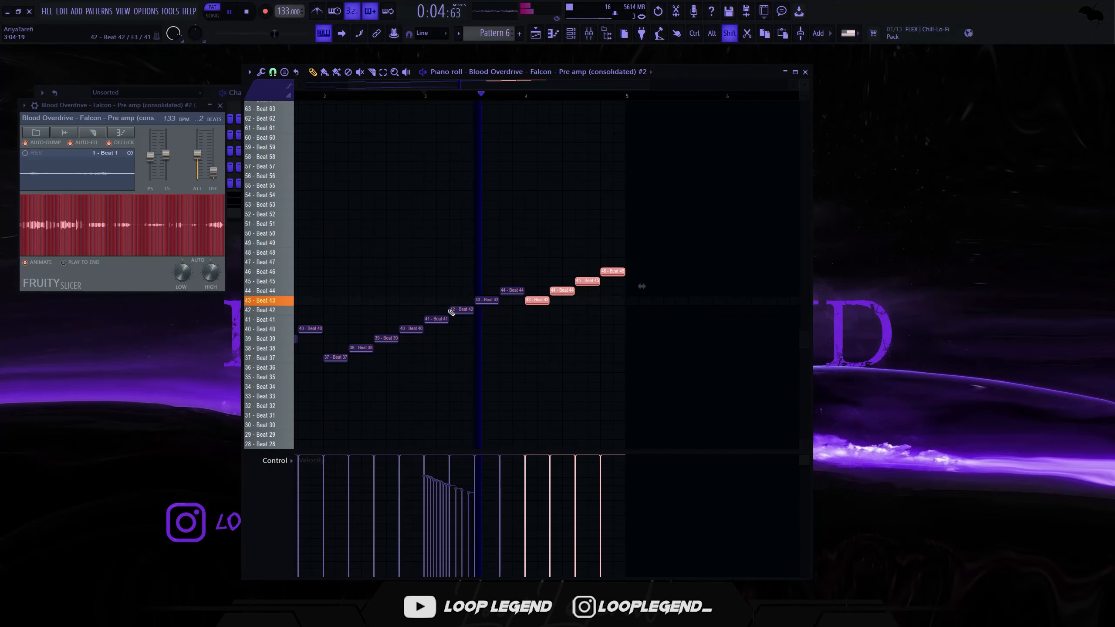
scroll(639, 262, "down", 3)
scroll(572, 266, "down", 5)
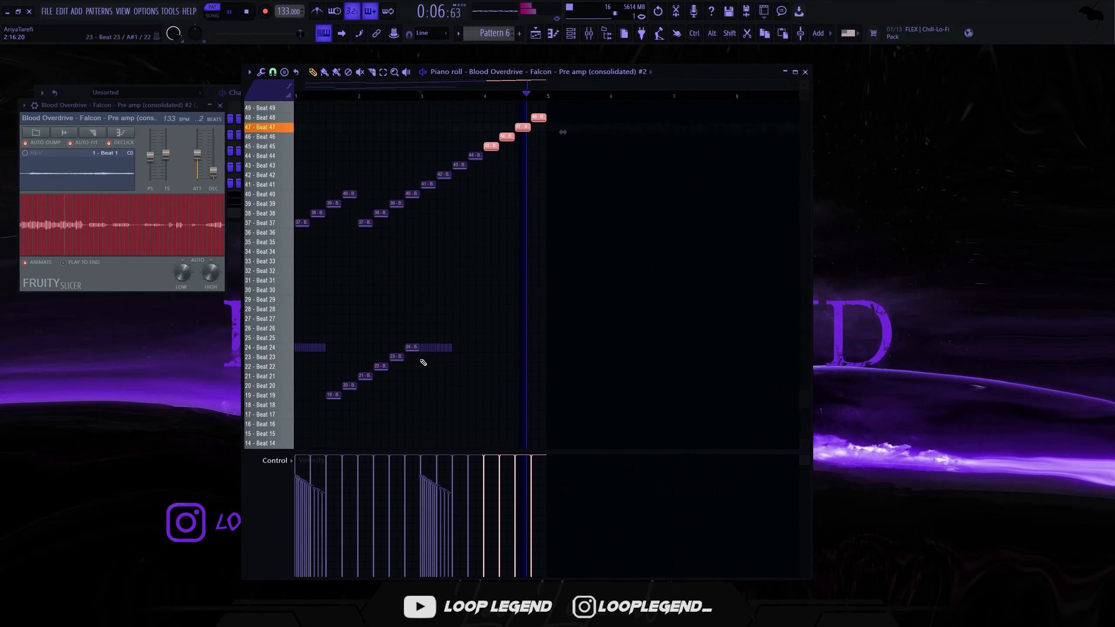
left_click_drag(437, 247, 525, 223)
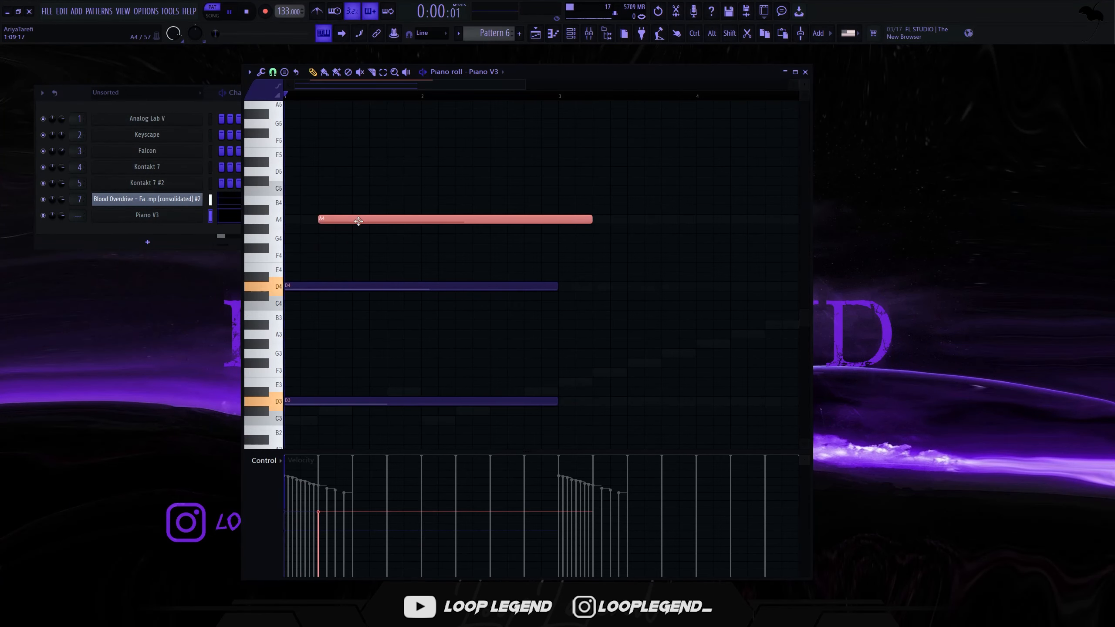
Step: Move the Piano V3 A4 note to the start of bar 2 and add a one-beat D5 note at the start of bar 1
left_click_drag(358, 221, 461, 227)
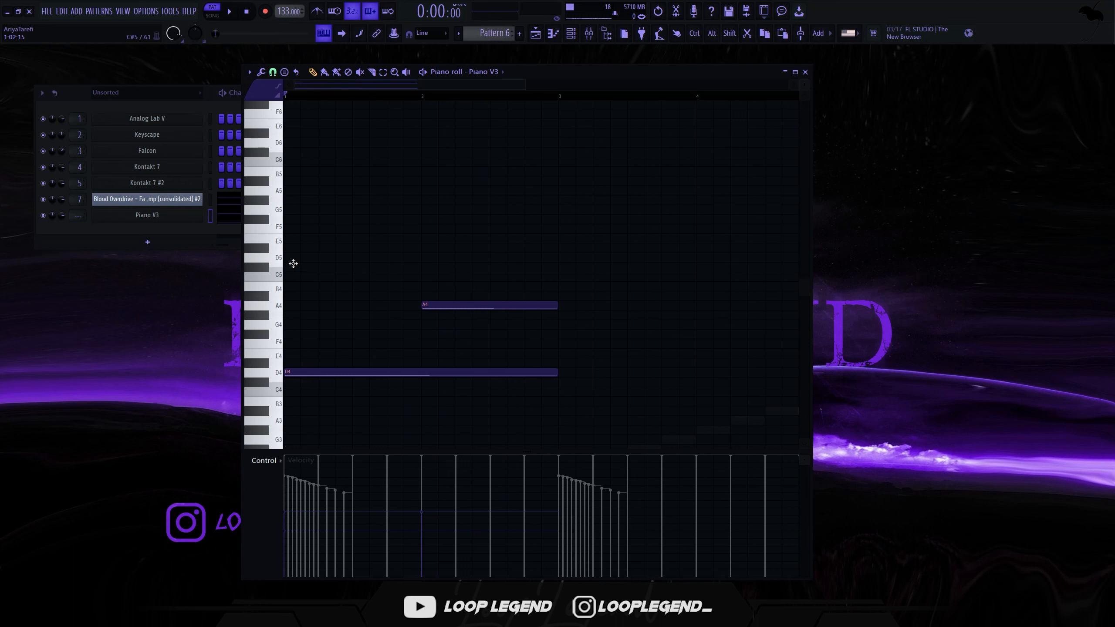
left_click(290, 265)
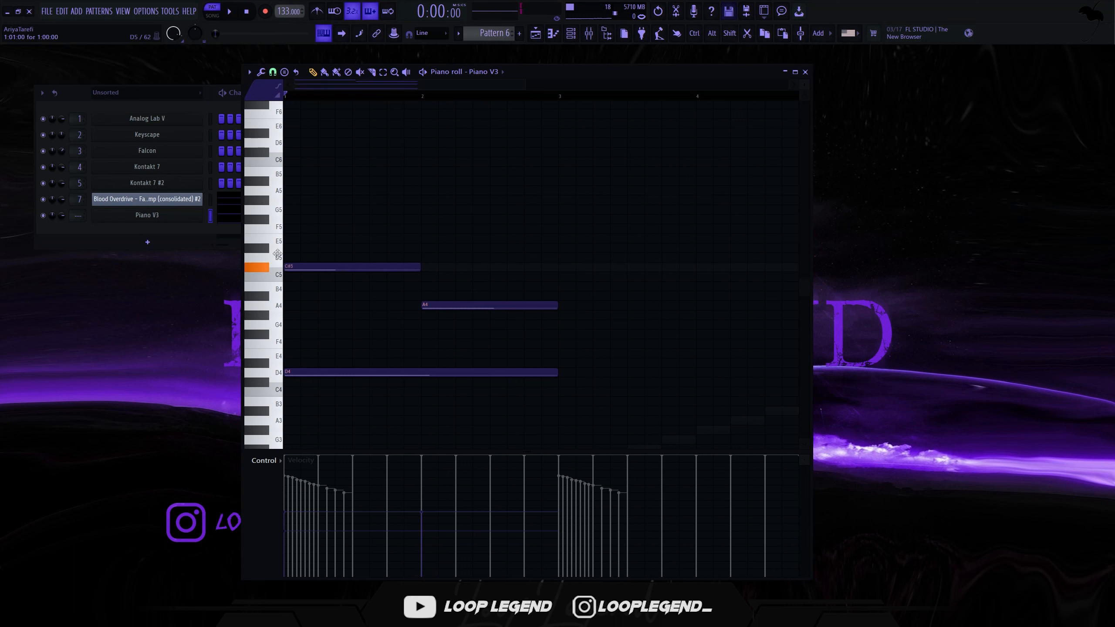
left_click_drag(278, 254, 279, 256)
left_click_drag(418, 259, 314, 258)
Step: Add an F5 note on beat 2 of bar 1 and lengthen it and the D5 note to 14 steps
key("space")
left_click(322, 238)
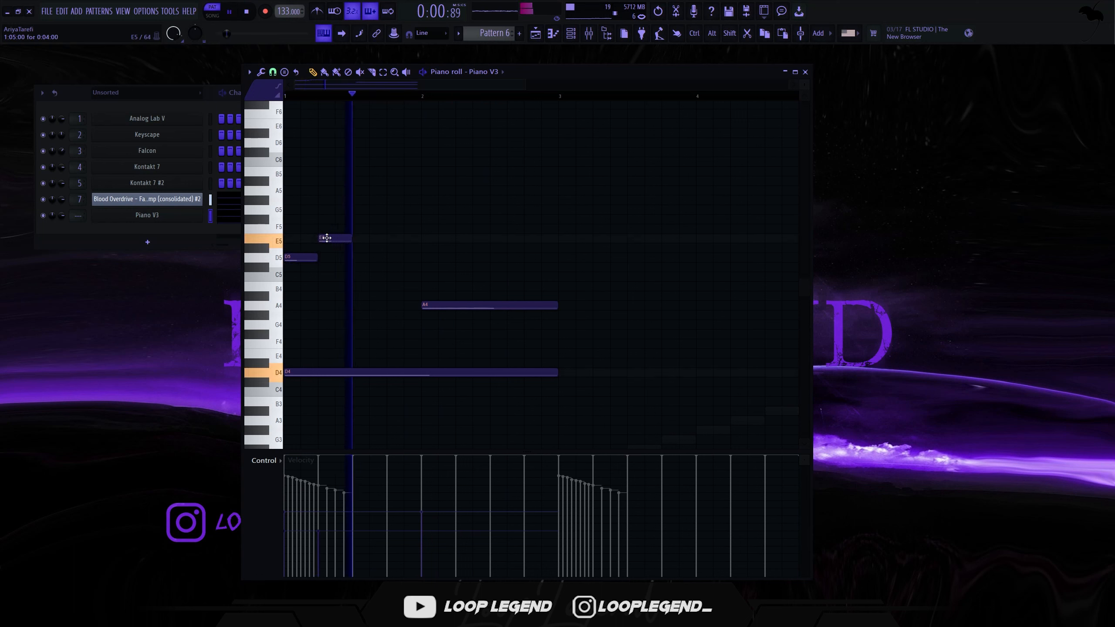
key("space")
left_click_drag(351, 214, 402, 258)
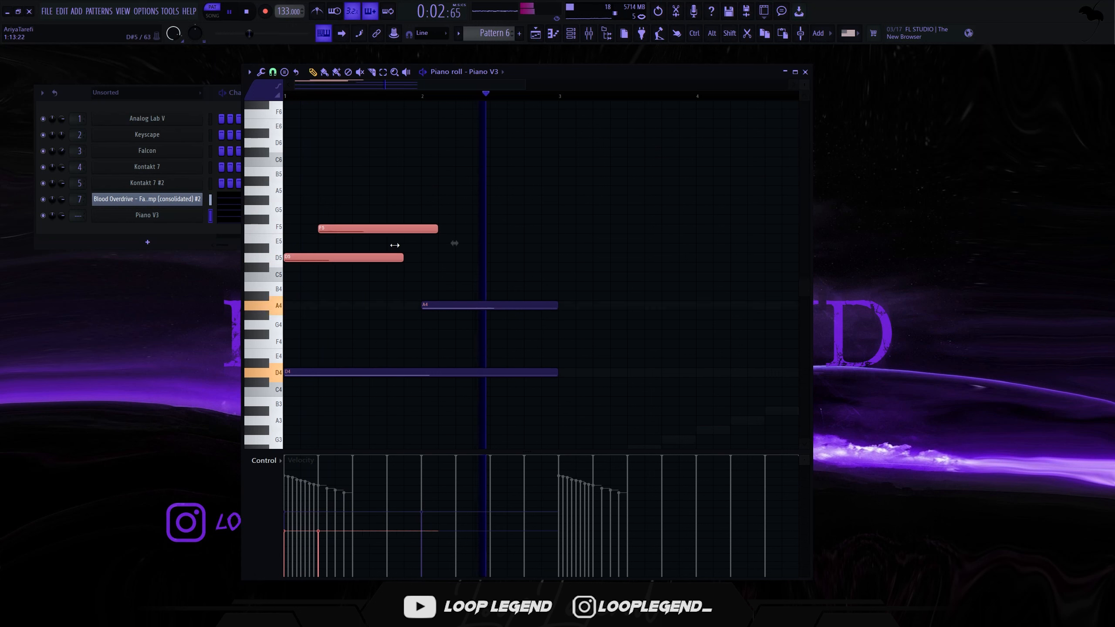
Step: Add an E5 note on beat 4 of bar 2, shorten it and duplicate the piano notes after the first phrase
left_click(521, 255)
key("space")
left_click_drag(522, 255, 521, 239)
key("space")
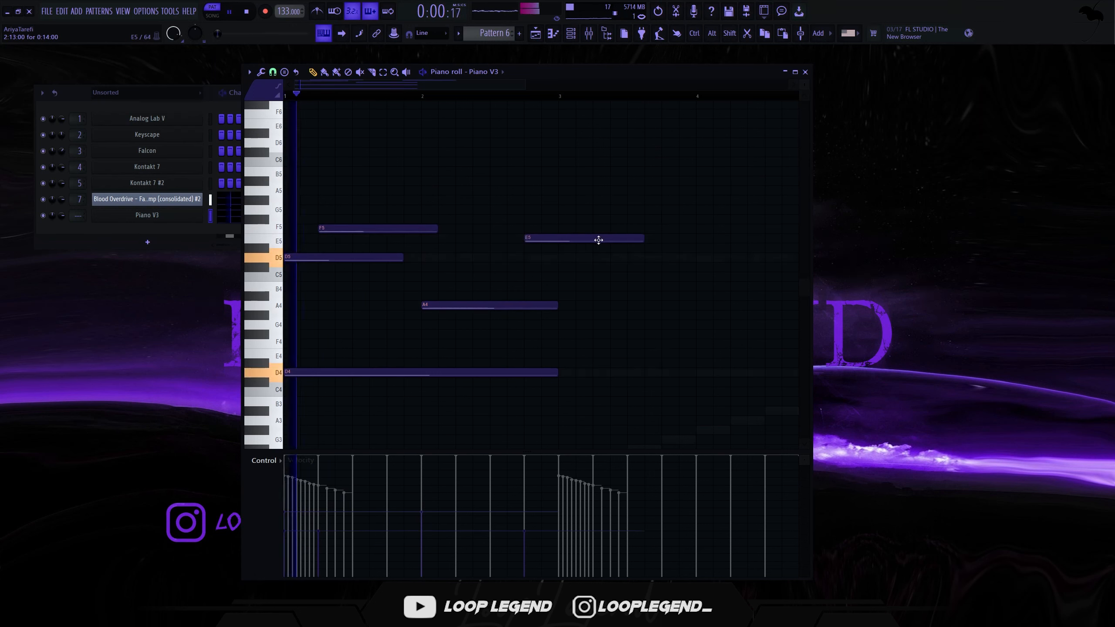
left_click_drag(643, 239, 614, 243)
scroll(570, 242, "down", 2)
key("ctrl+b")
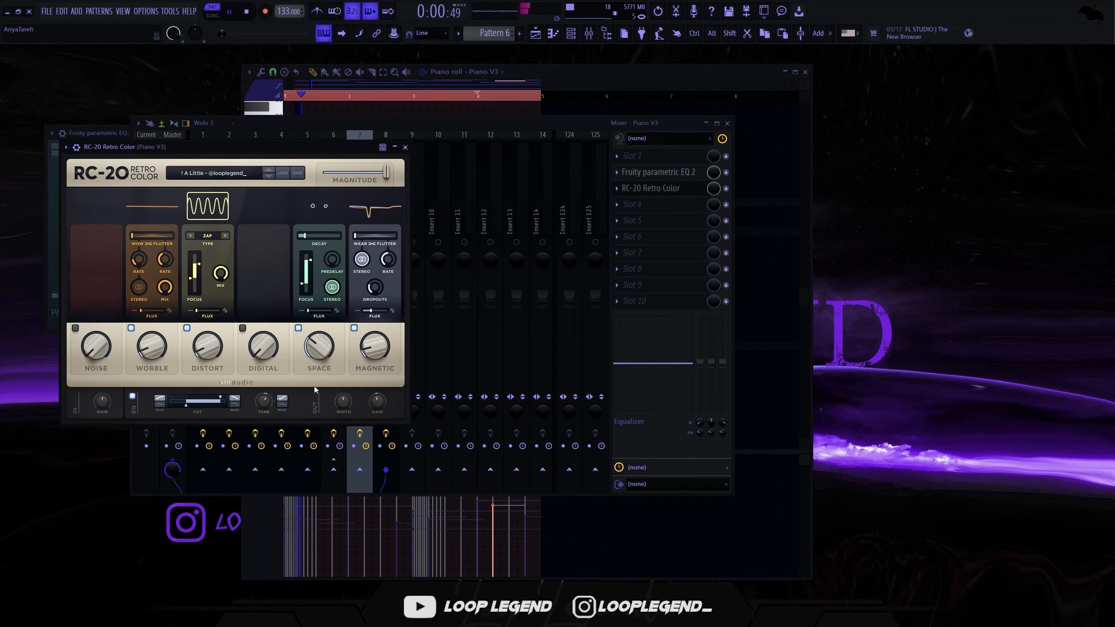
Step: Set the noise amount to 24% in RC-20 Retro Color on Piano V3 and choose another noise type
left_click_drag(87, 346, 86, 336)
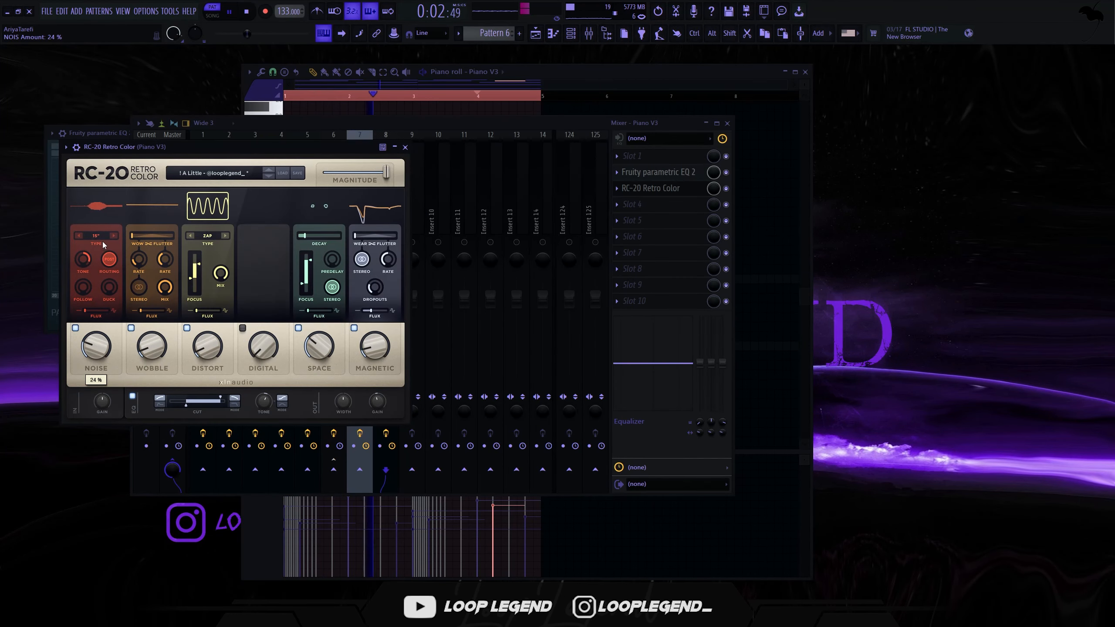
left_click(97, 236)
left_click(113, 297)
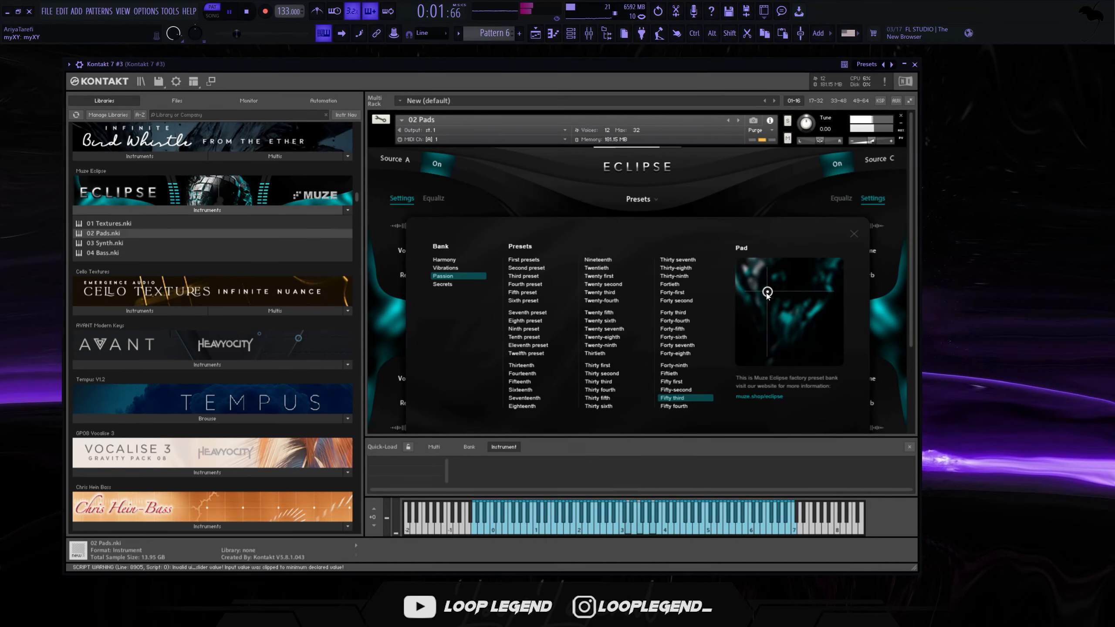
Step: Close the Eclipse preset browser and the Kontakt 7 #3 window, and close GTR Stomp 2 Stereo
left_click(856, 236)
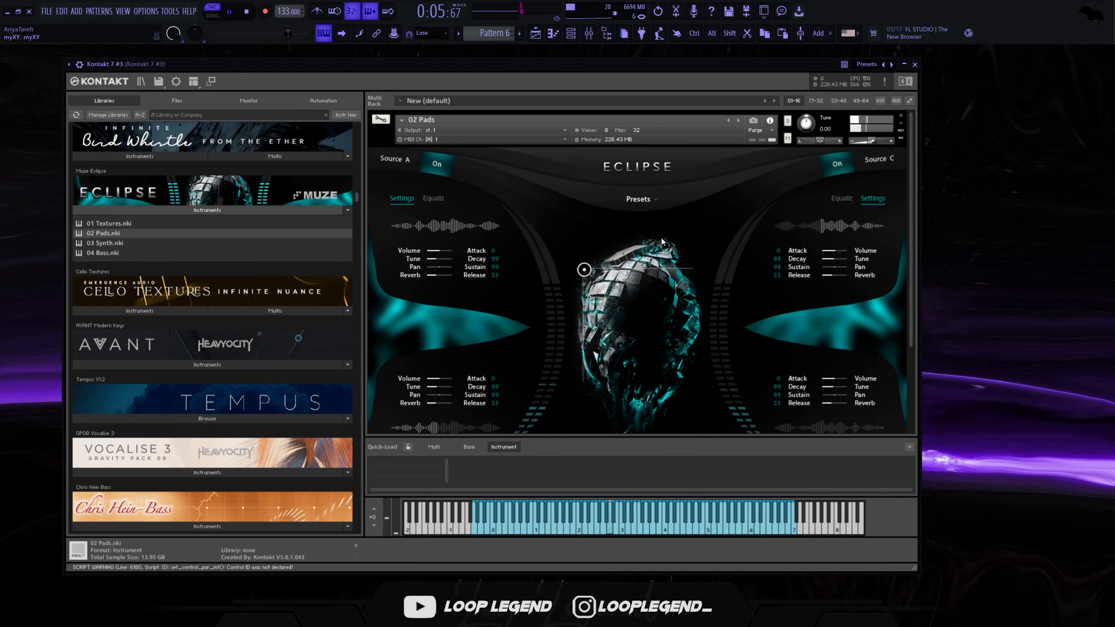
key("Escape")
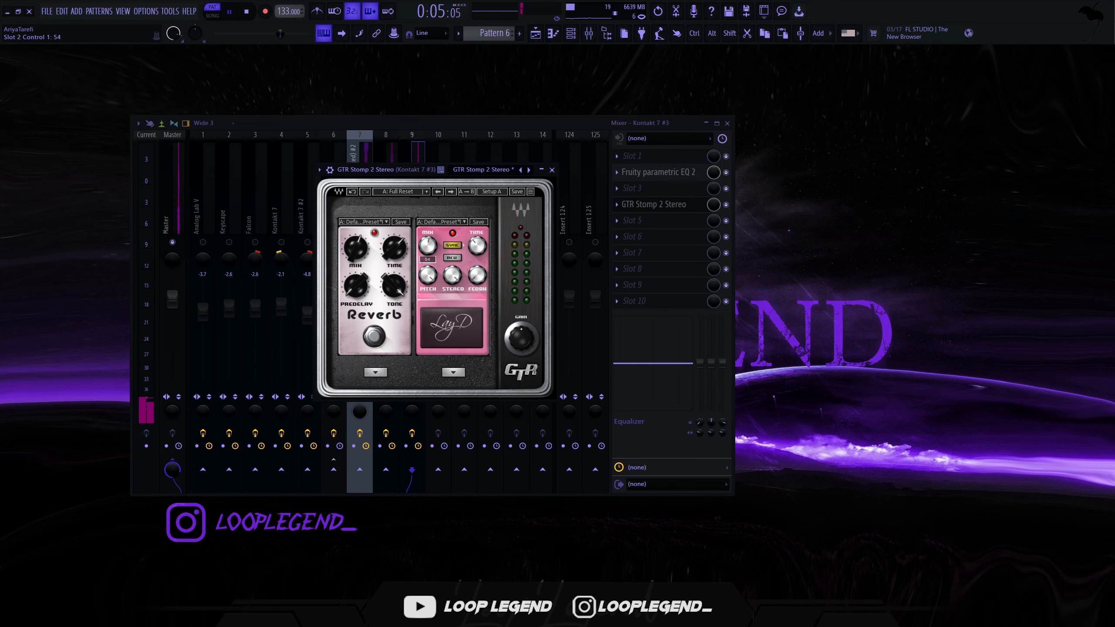
key("Escape")
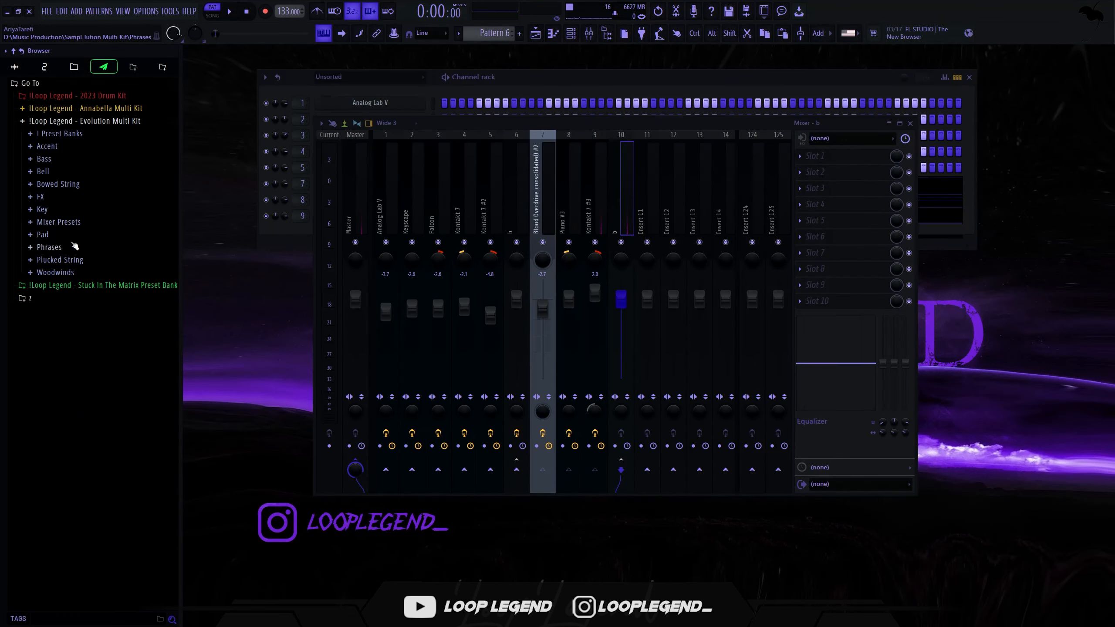
Step: Load the Master Chain (Sample) mixer preset onto Insert 10 and adjust the band 1 type in its Fruity Parametric EQ 2
left_click(80, 222)
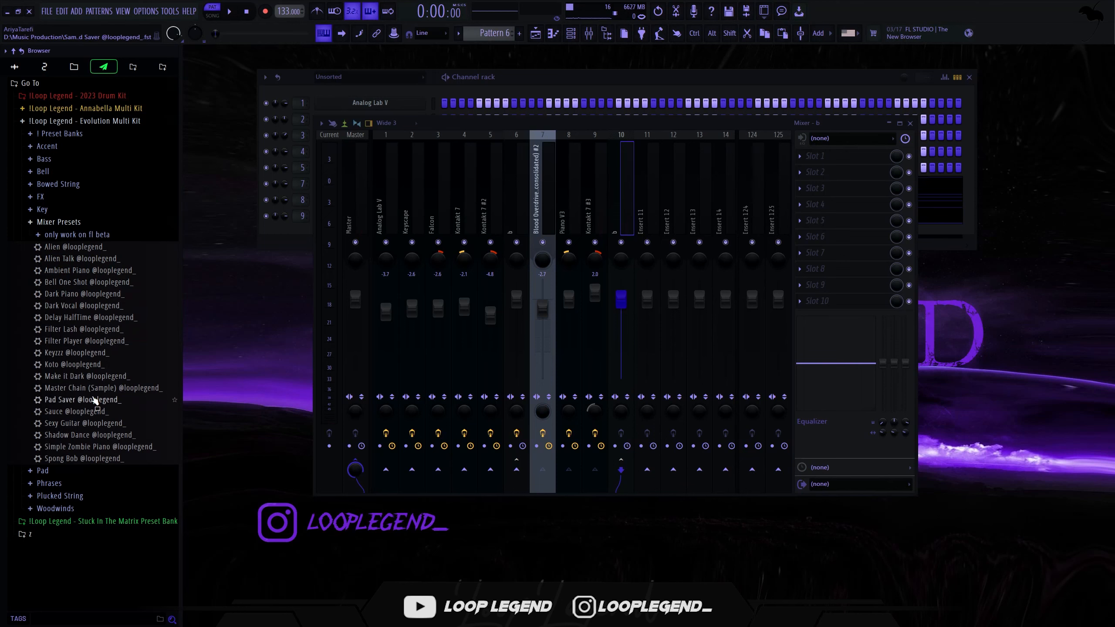
left_click_drag(99, 396, 621, 195)
key("space")
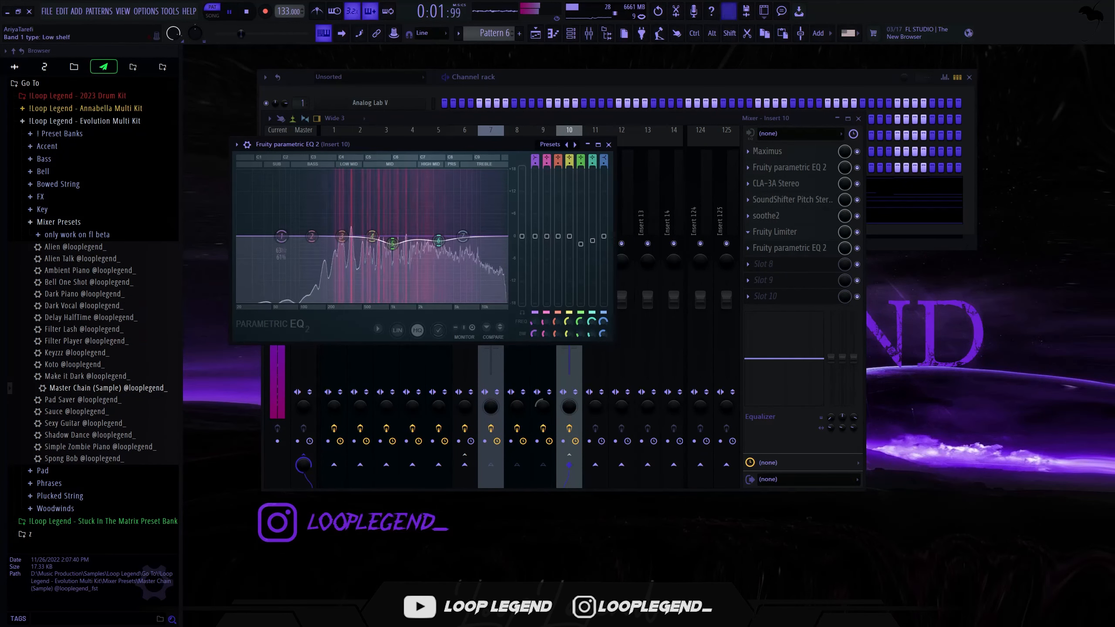
mouse_move(535, 159)
left_mouse_down()
mouse_move(535, 173)
mouse_move(535, 154)
left_mouse_up()
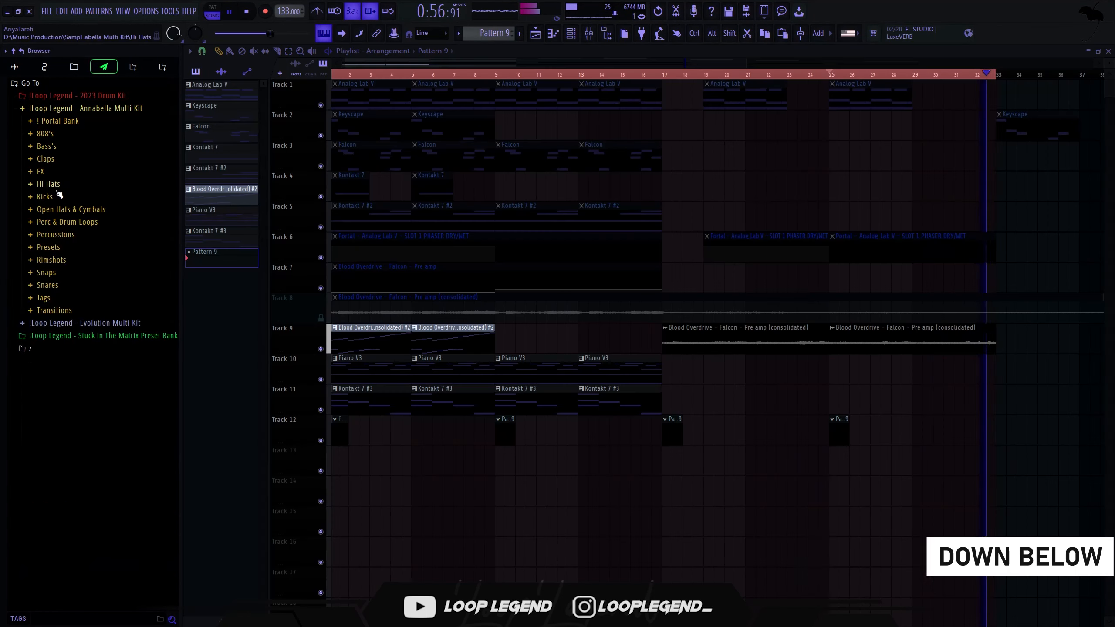
Step: Load Hi Hat - [Wrong] from the Annabella Multi Kit in a new channel and apply Hi Hat Midi Simple (1) to it
left_click_drag(110, 301, 106, 295)
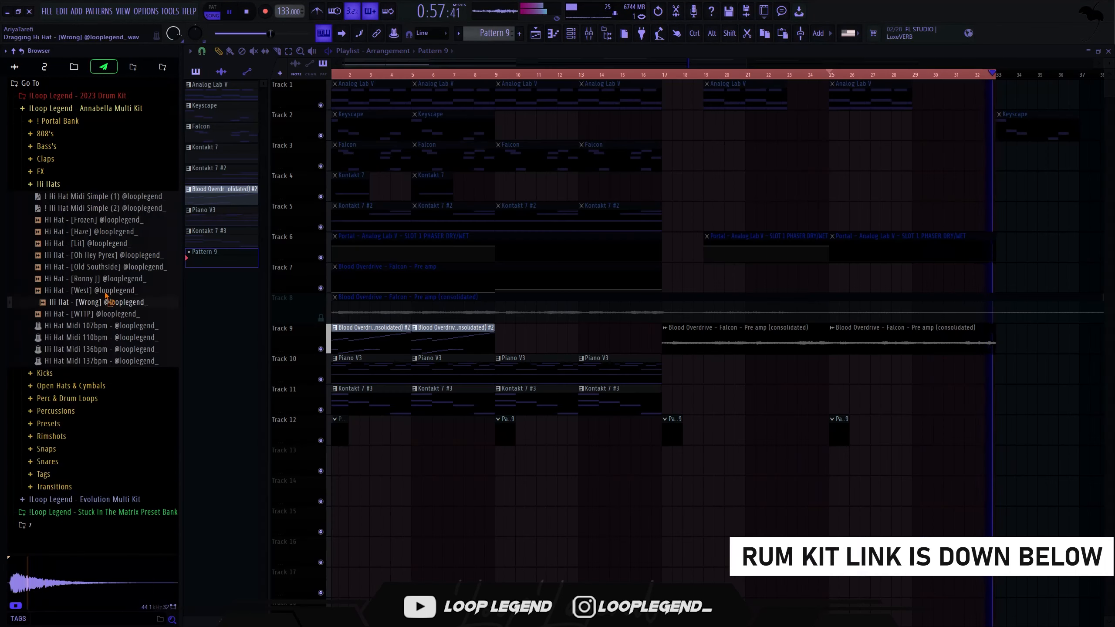
right_click(101, 304)
left_click(134, 319)
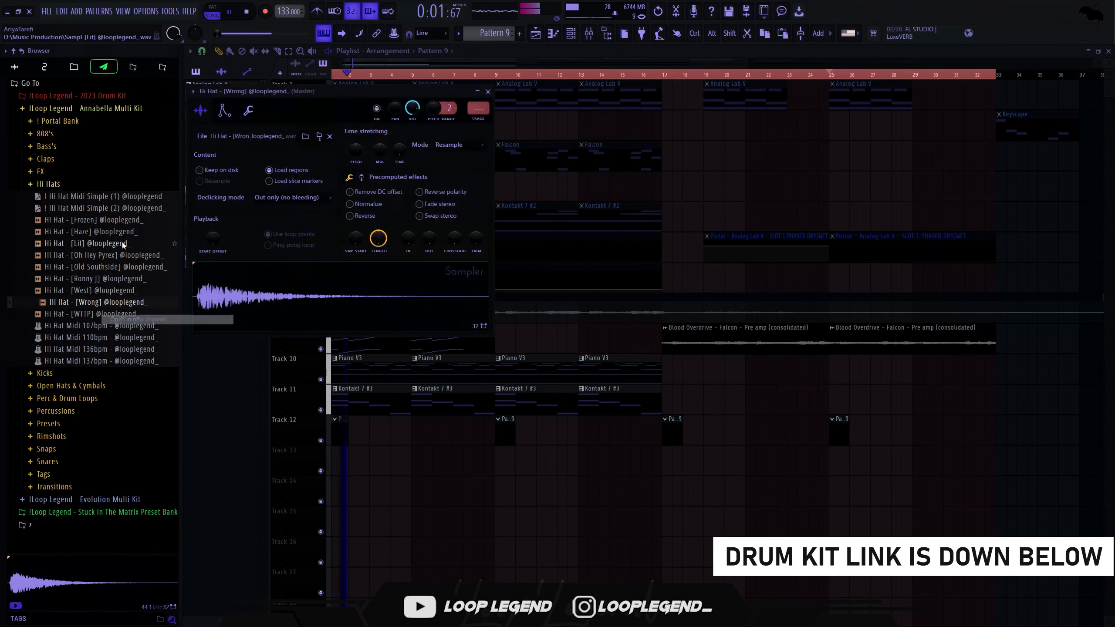
right_click(108, 198)
left_click(127, 205)
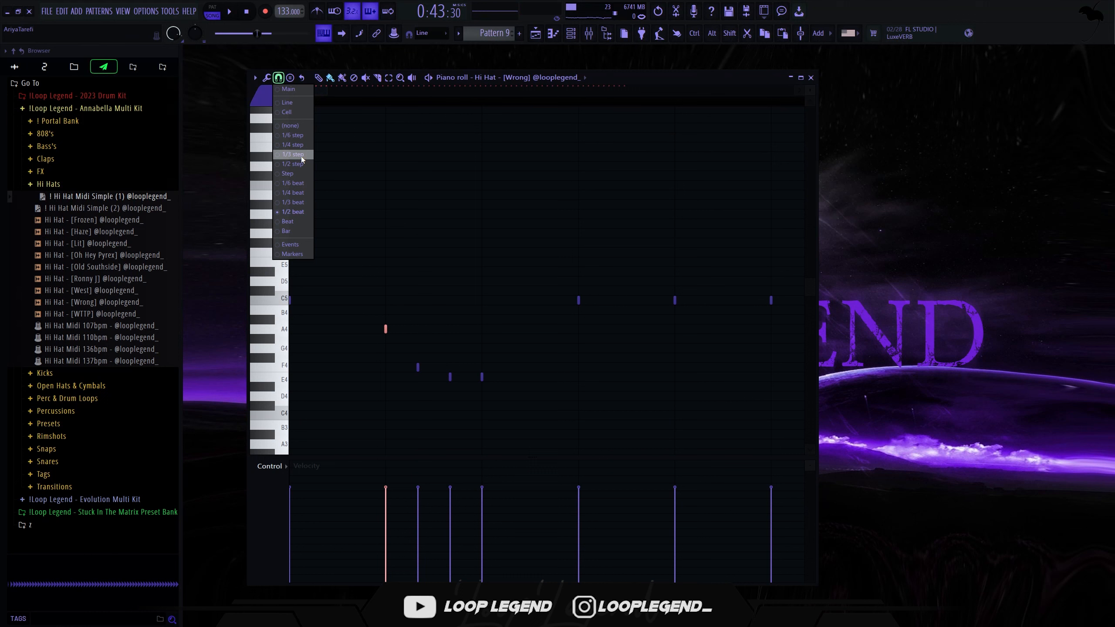
Step: Set the piano roll snap to 1/3 step and replace the three F4 and E4 hi-hat notes with a four-note E5 roll
left_click(301, 158)
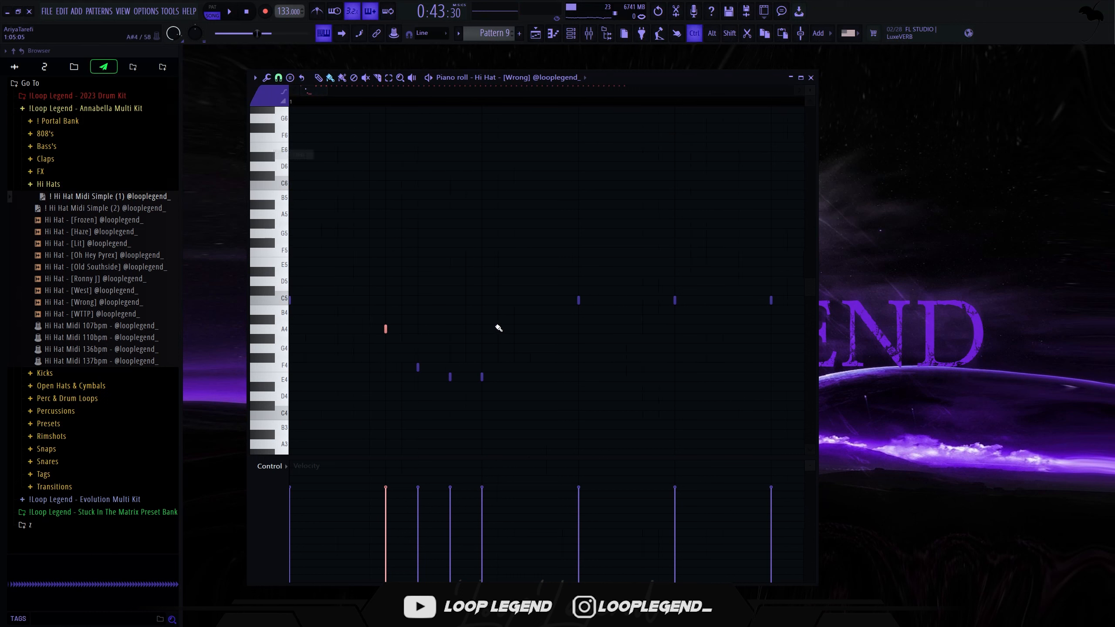
left_click_drag(502, 333, 412, 401, "ctrl")
key("ctrl+x")
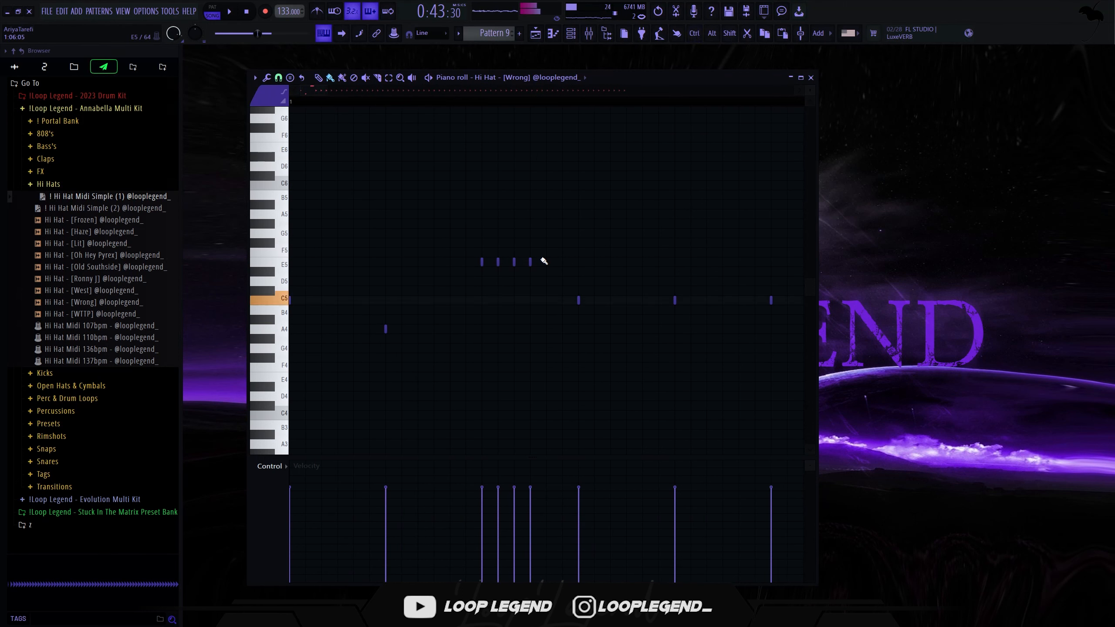
Step: Remove the surplus hi-hat roll notes and shape the roll as four E5 notes and one D#5 note with falling velocities
scroll(544, 261, "down", 2)
left_click_drag(544, 285, 468, 327)
key("ctrl+x")
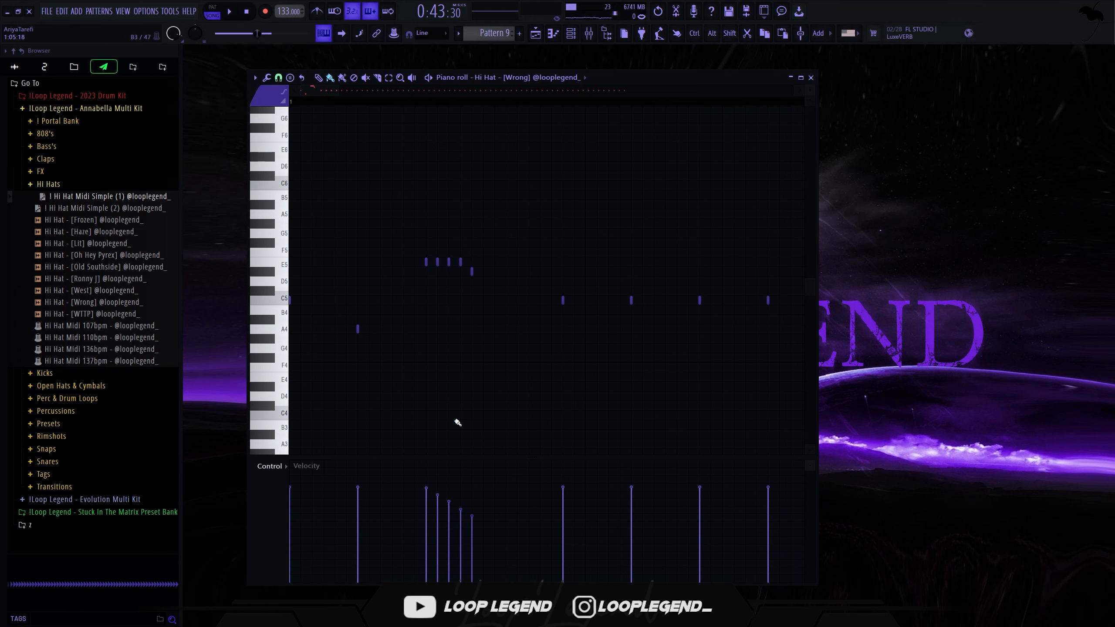
Step: Set the piano roll snap to 1/4 step and add a six-note C5 roll after the first hi-hat note
key("ctrl+x")
left_click(278, 78)
left_click(294, 148)
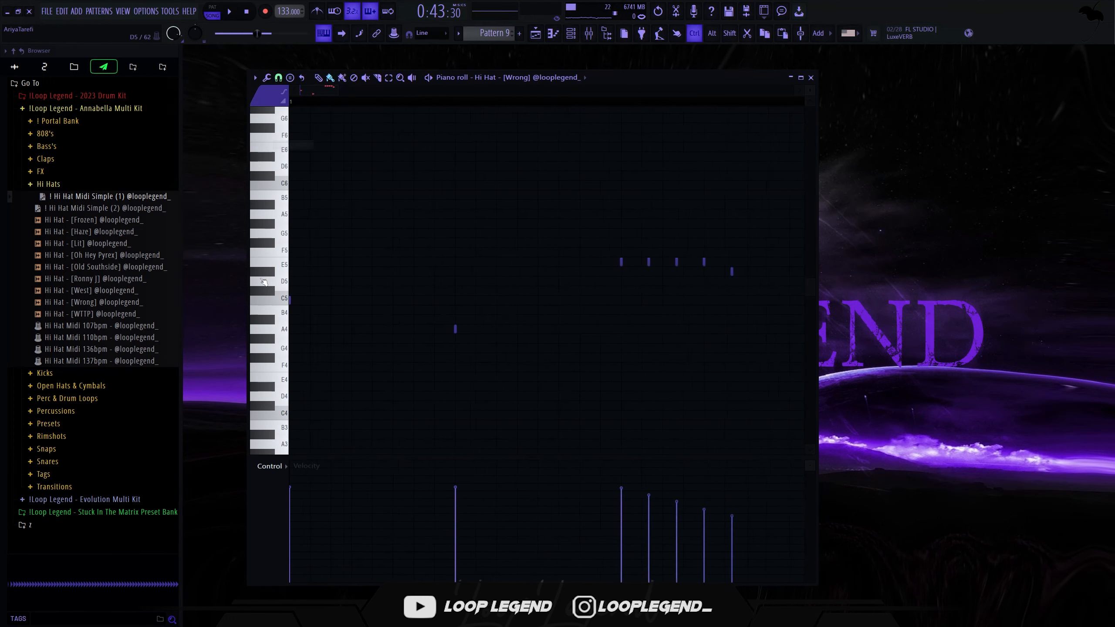
key("ctrl+v")
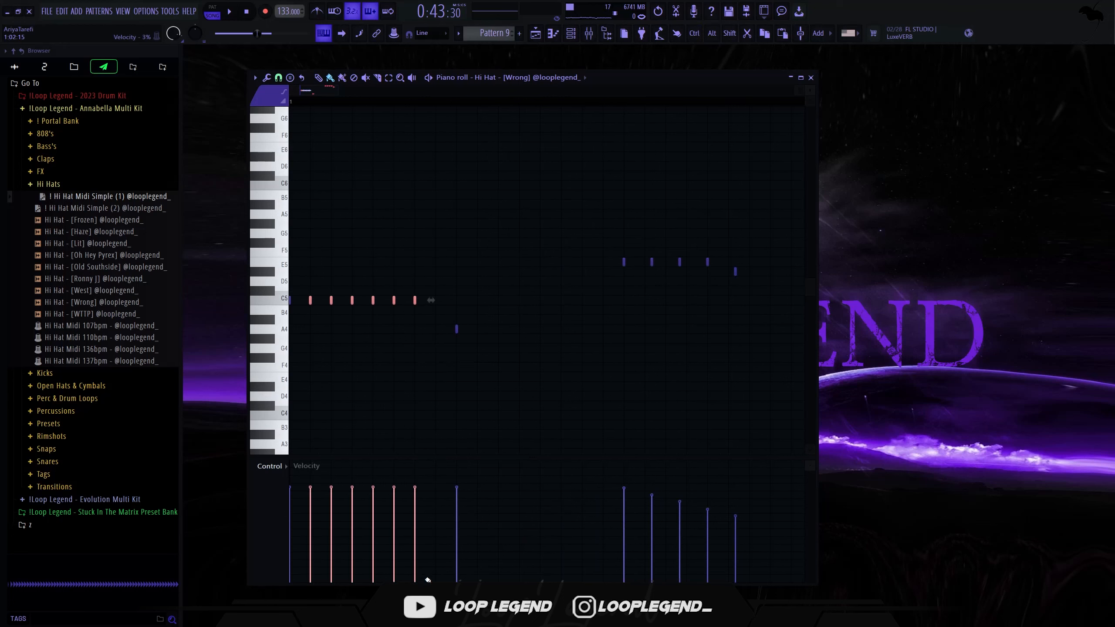
Step: Give the six roll notes rising velocities and move them to A#4 between the A4 note and the E5 roll
left_click_drag(279, 520, 283, 500)
key("space")
key("space")
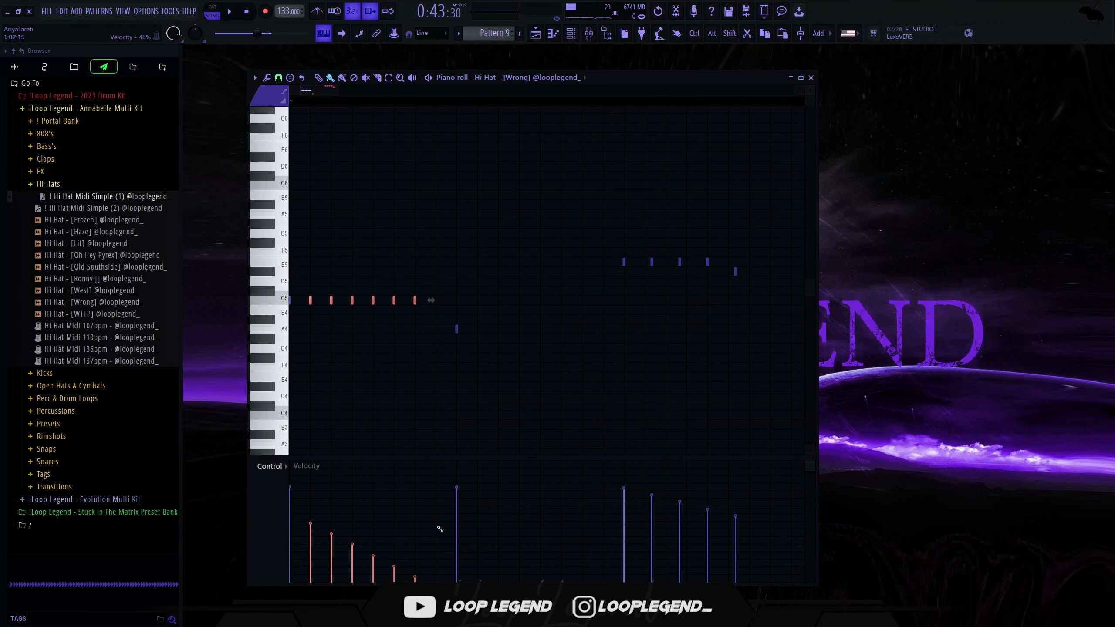
left_click_drag(434, 567, 283, 536)
left_click_drag(416, 301, 611, 317)
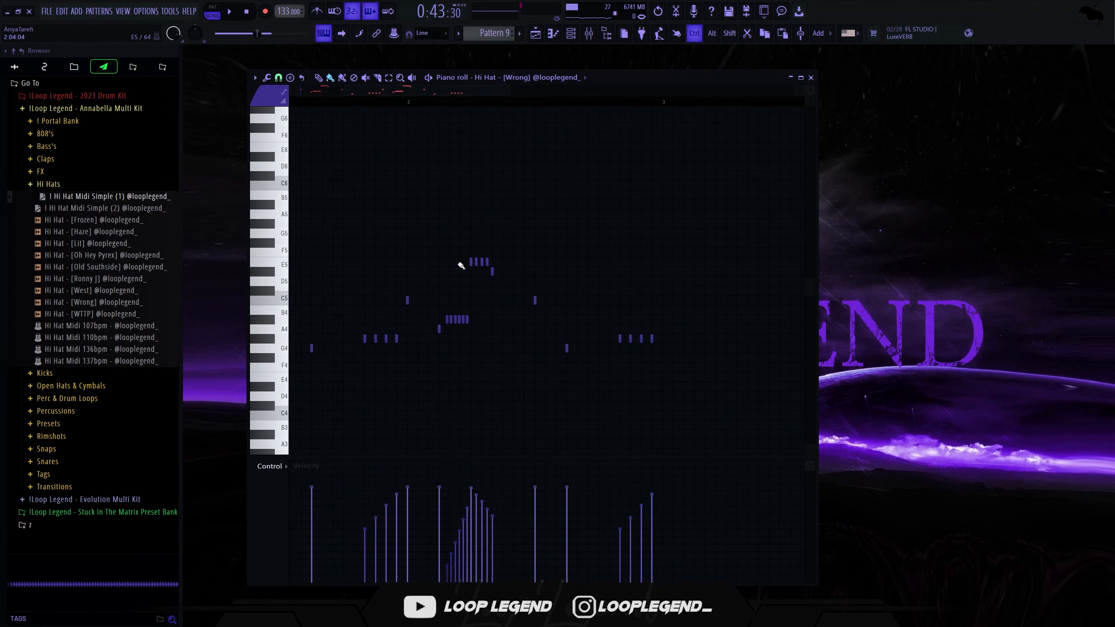
Step: Transpose the bar 2 hi-hat roll of four E5 notes and one D#5 note down four semitones
key("space")
mouse_move(461, 247)
left_mouse_down()
mouse_move(505, 283)
mouse_move(491, 273)
left_mouse_up()
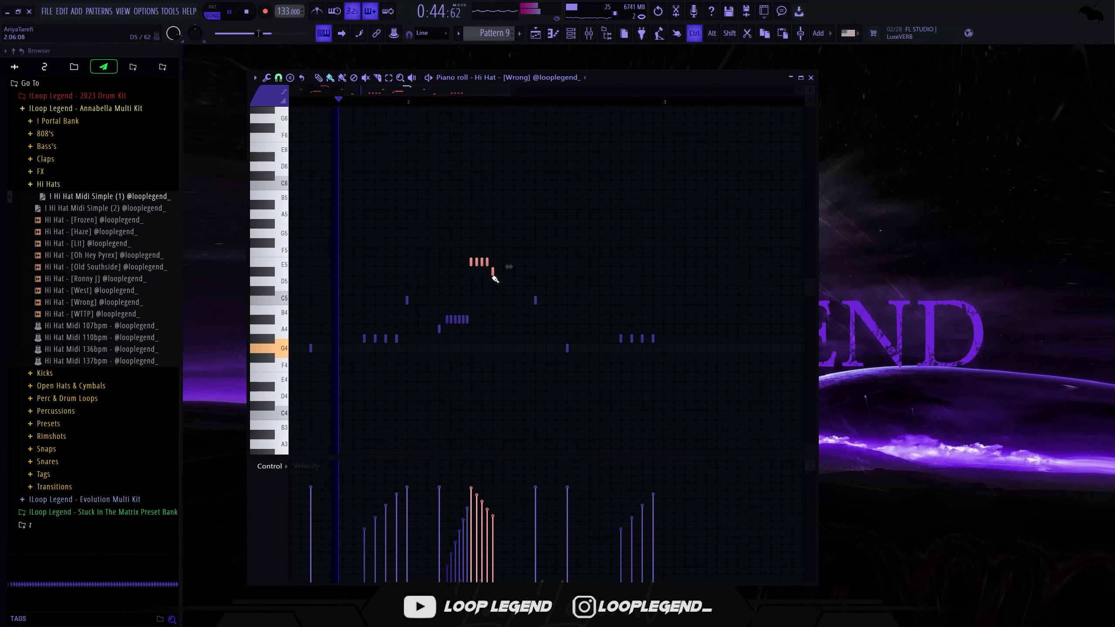
key("shift+Down")
key("shift+Down")
key("shift+Down")
key("shift+Down")
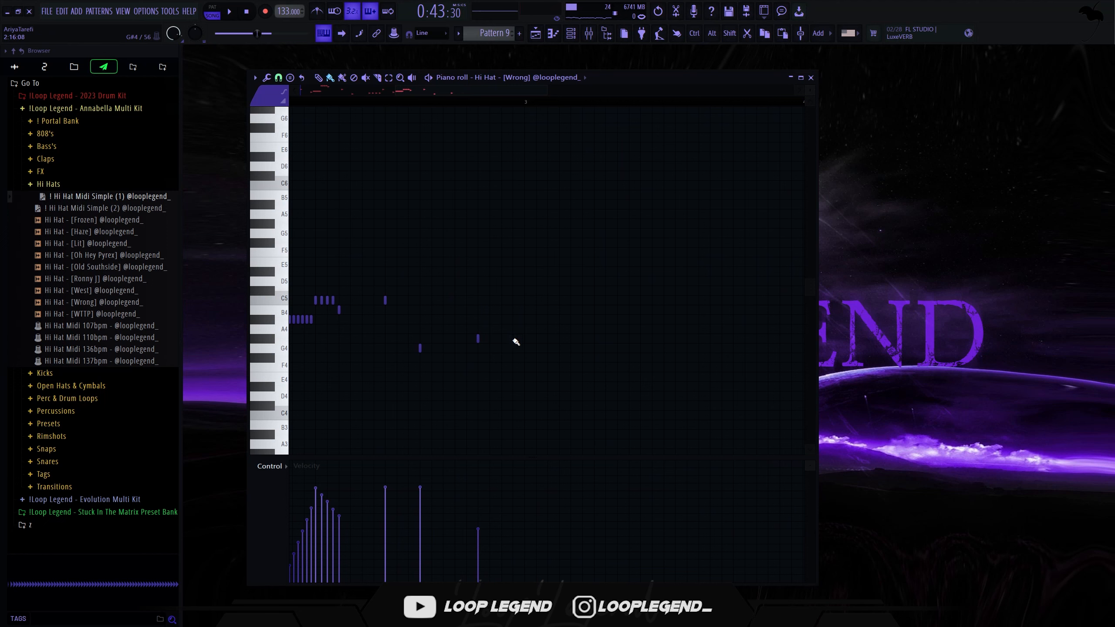
Step: Undo the last painted note and rebuild the G#4 roll near the end of bar 2 as three notes with falling velocities
scroll(516, 342, "up", 3)
key("ctrl+z")
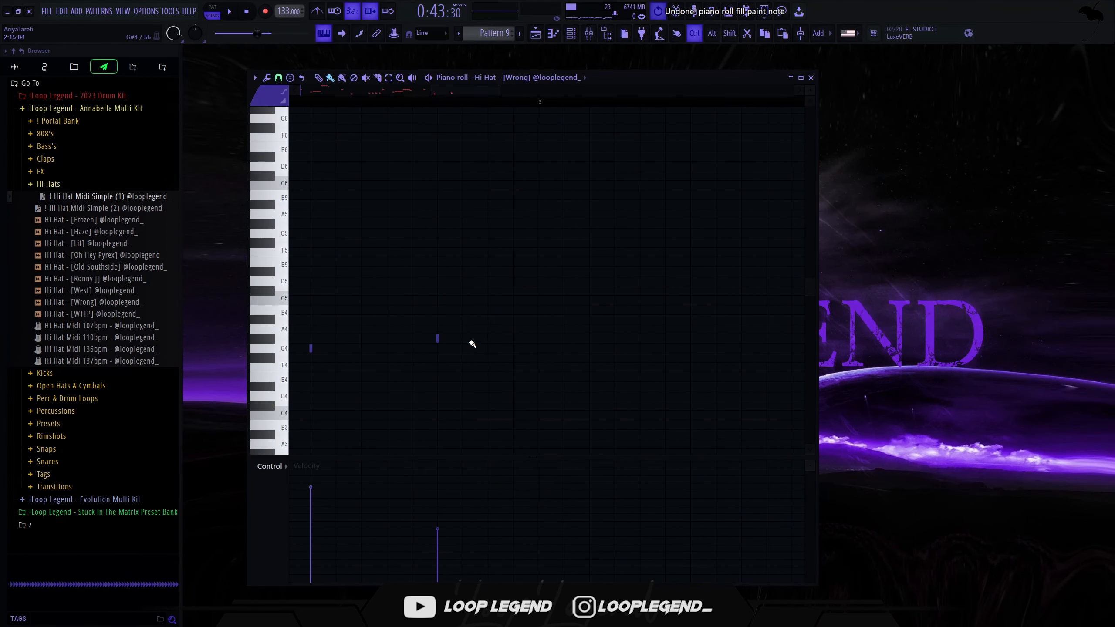
key("ctrl+d")
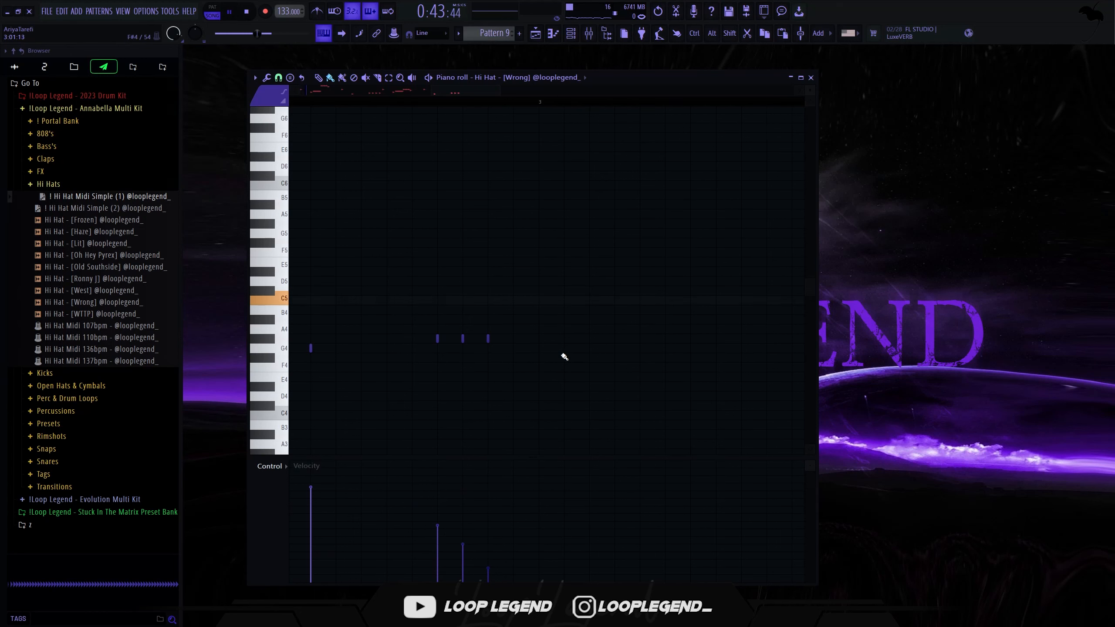
Step: Duplicate the four-bar hi-hat pattern into bars 5 to 8
key("ctrl+a")
scroll(566, 325, "down", 4)
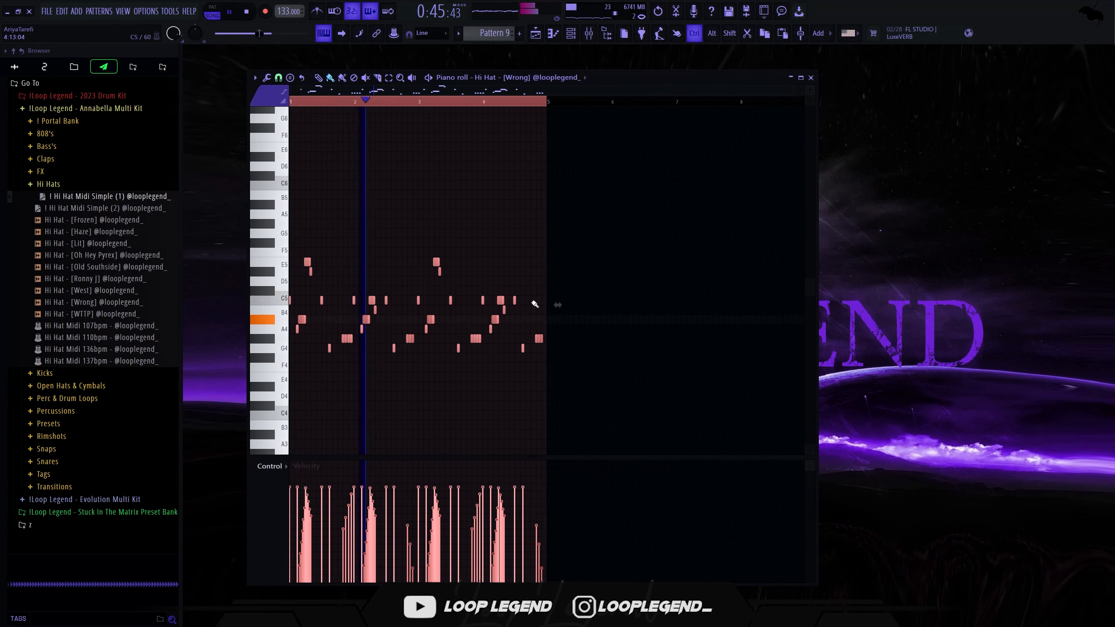
key("ctrl+b")
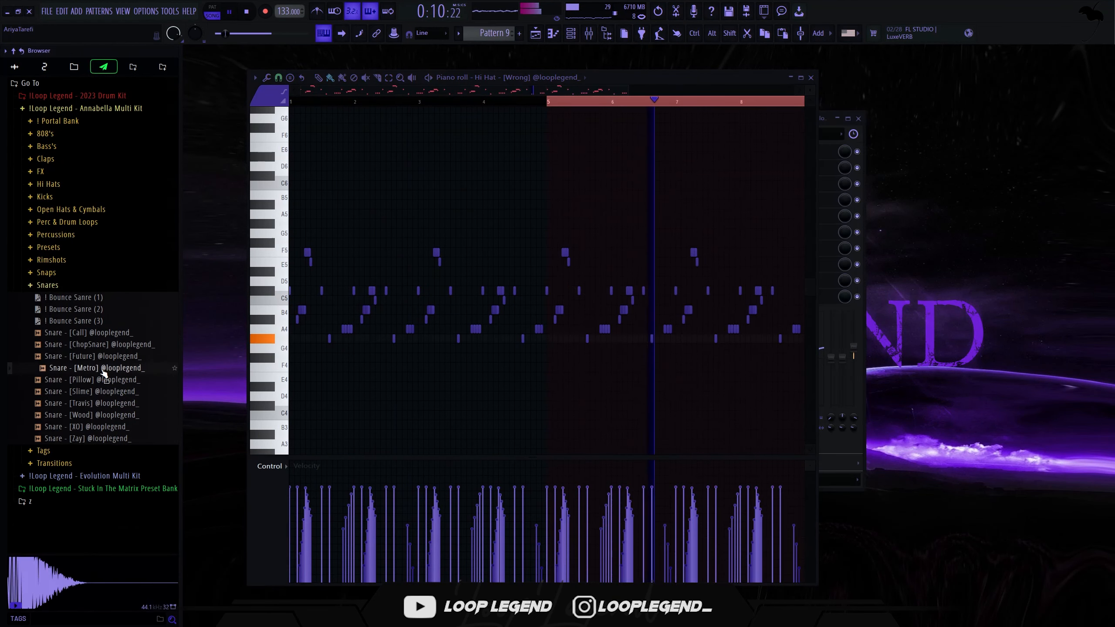
Step: Load Snare - [Travis] from the Annabella Multi Kit in a new channel and apply Clap Midi 8 Bar to it
left_click(100, 402)
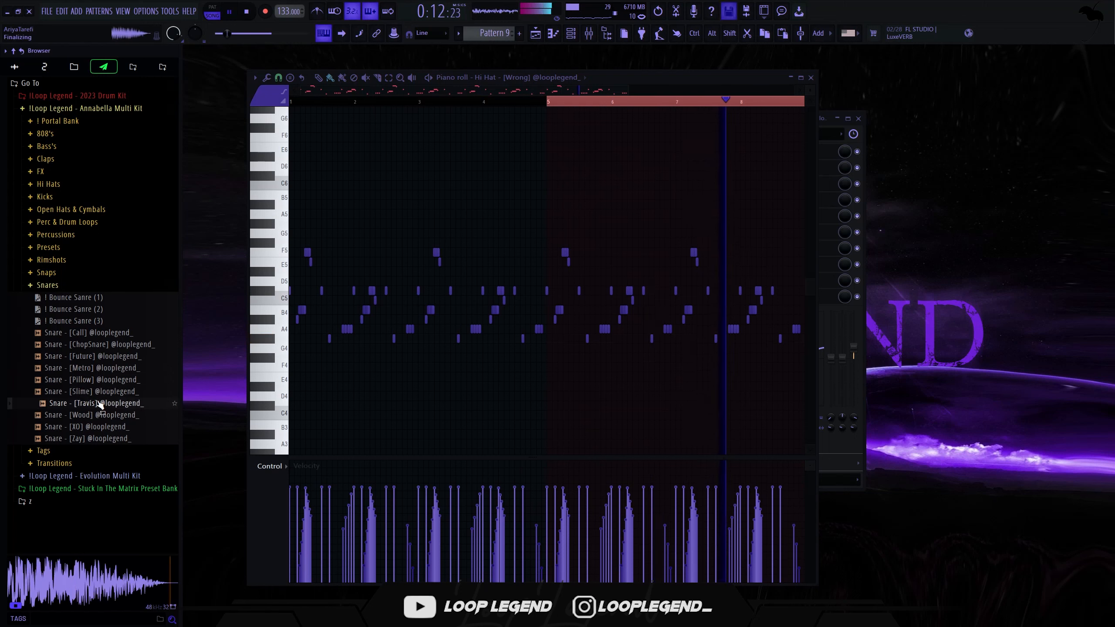
right_click(100, 403)
left_click(131, 415)
left_click(45, 158)
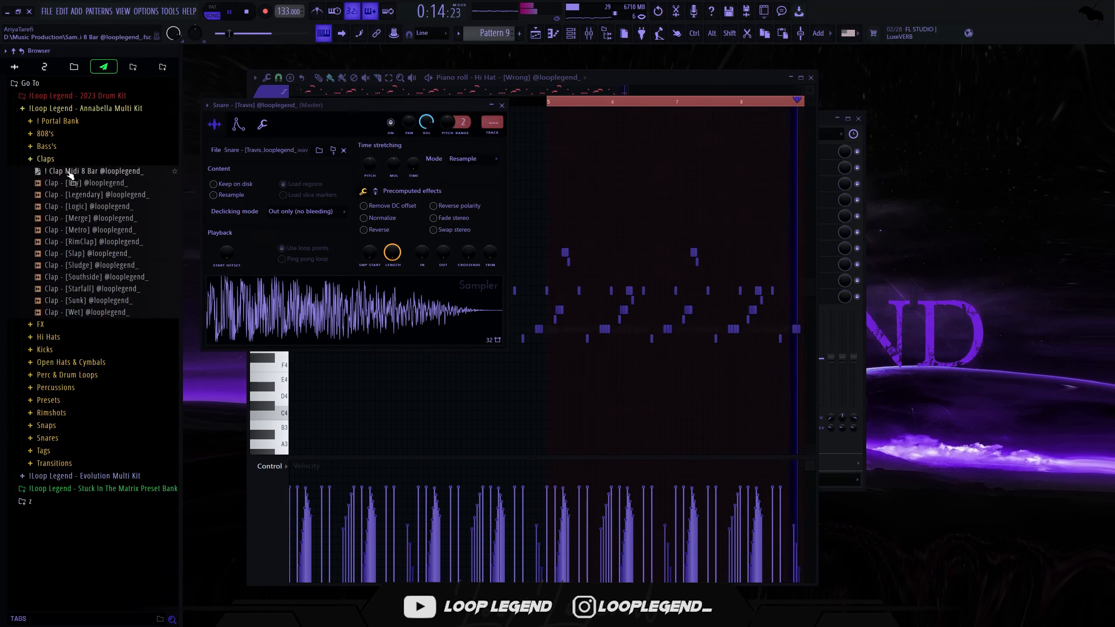
right_click(70, 171)
left_click(74, 176)
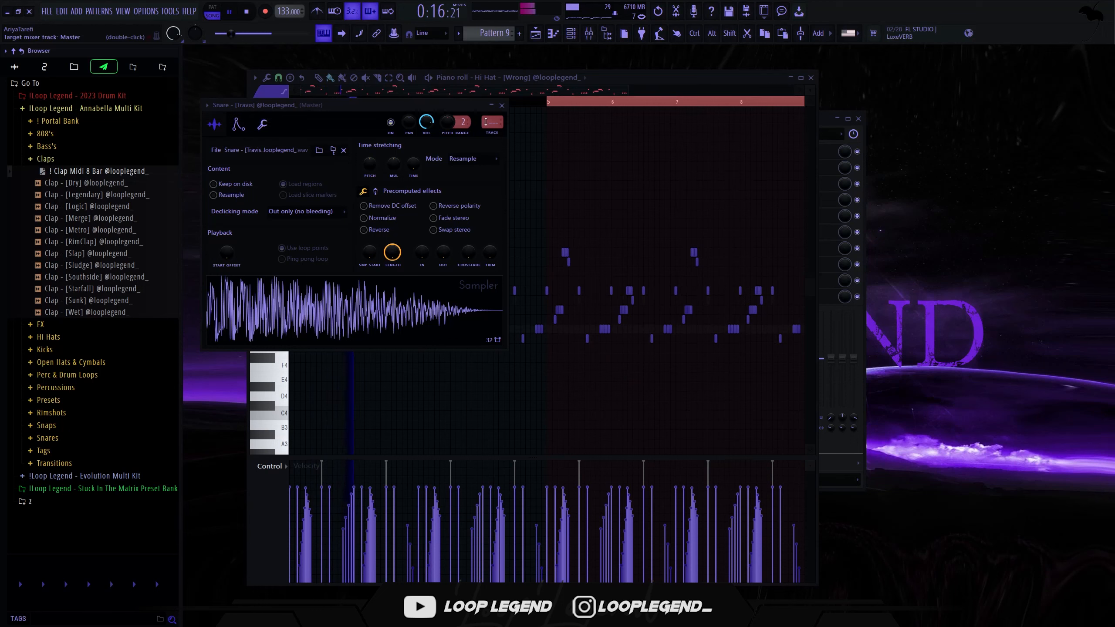
Step: Route the Snare - [Travis] channel to mixer insert 12 and show its notes in the piano roll
key("F6")
key("ctrl+l")
key("F6")
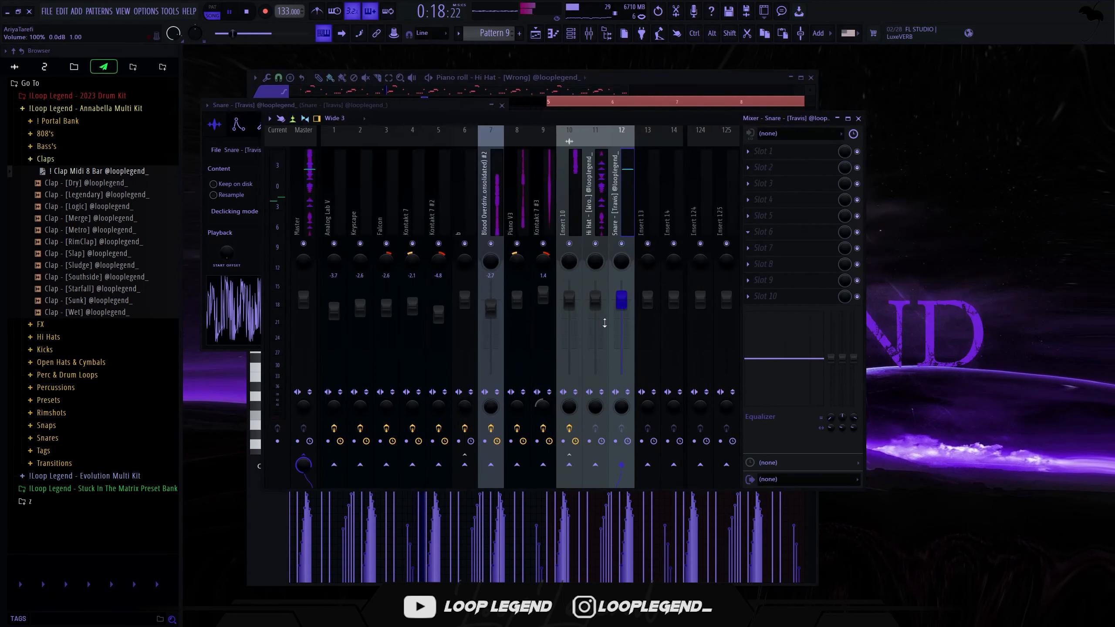
key("F7")
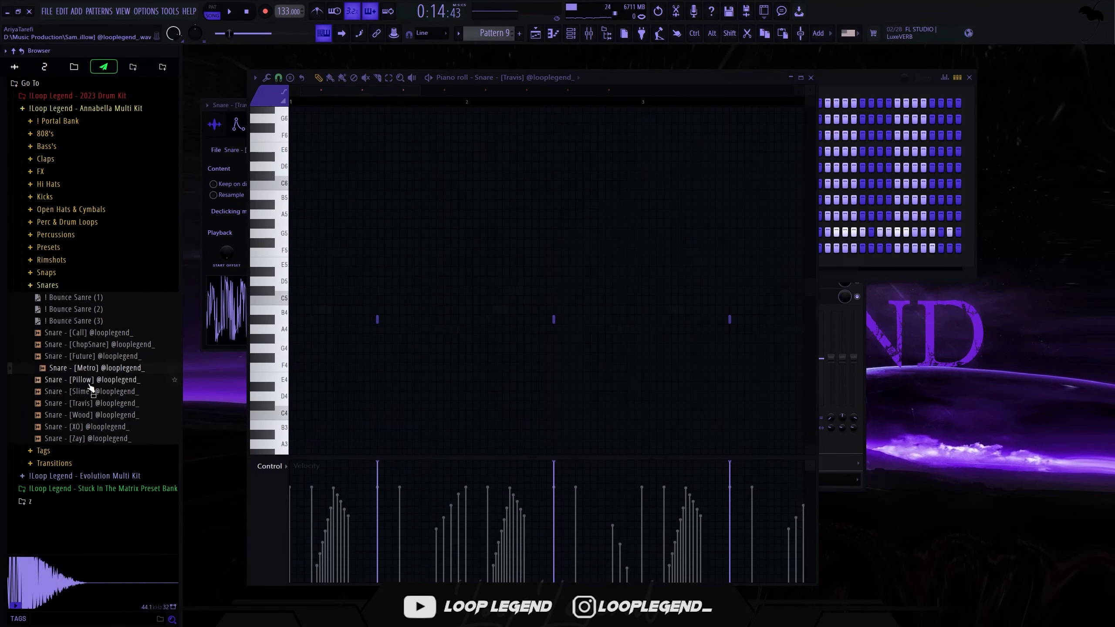
Step: Audition Snare - [Pillow] from the kit's snares and load it in a new channel
left_click(90, 381)
right_click(88, 377)
left_click(107, 390)
key("F6")
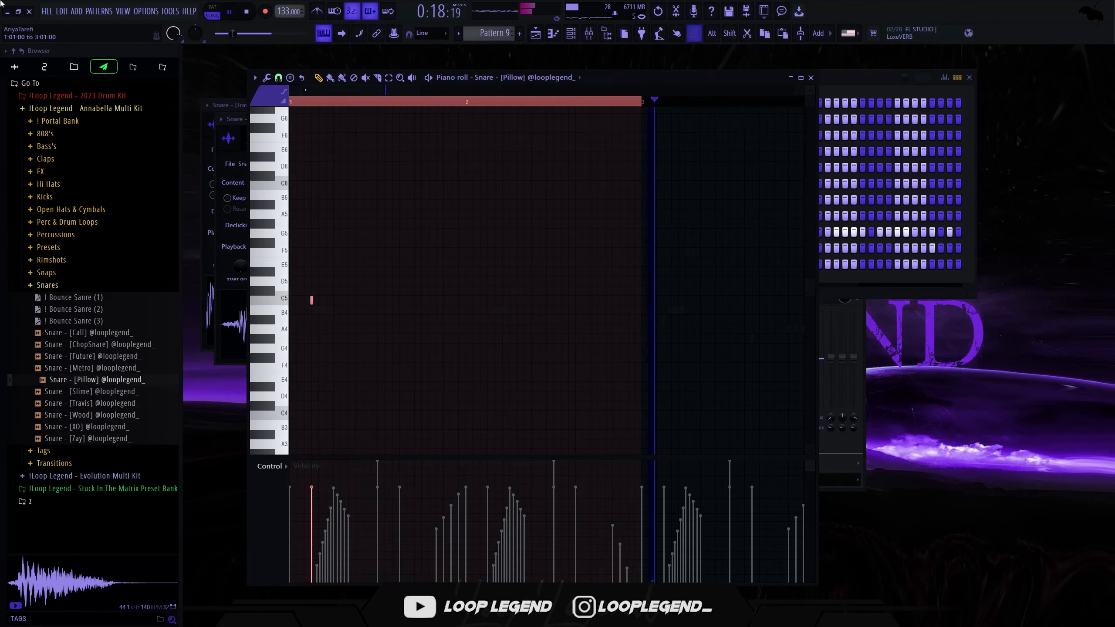
Step: Duplicate the two-bar Snare - [Pillow] pattern with its C5 note into bars 3 and 4 and set the snap to 1/2 step
key("ctrl+b")
scroll(573, 242, "down", 3)
key("ctrl+d")
left_click(278, 77)
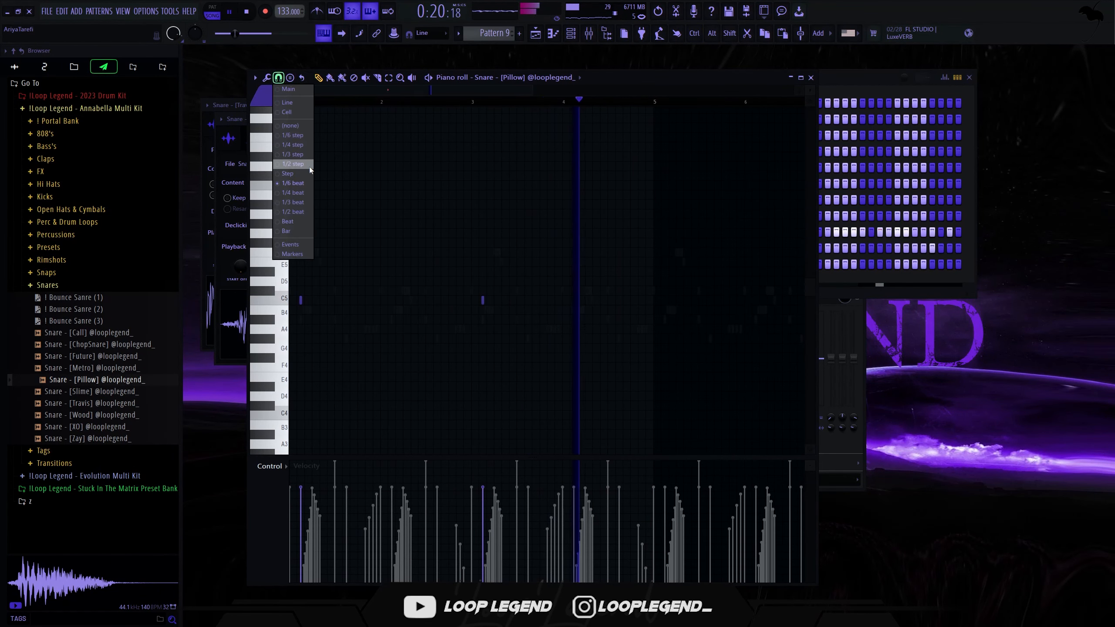
right_click(676, 127)
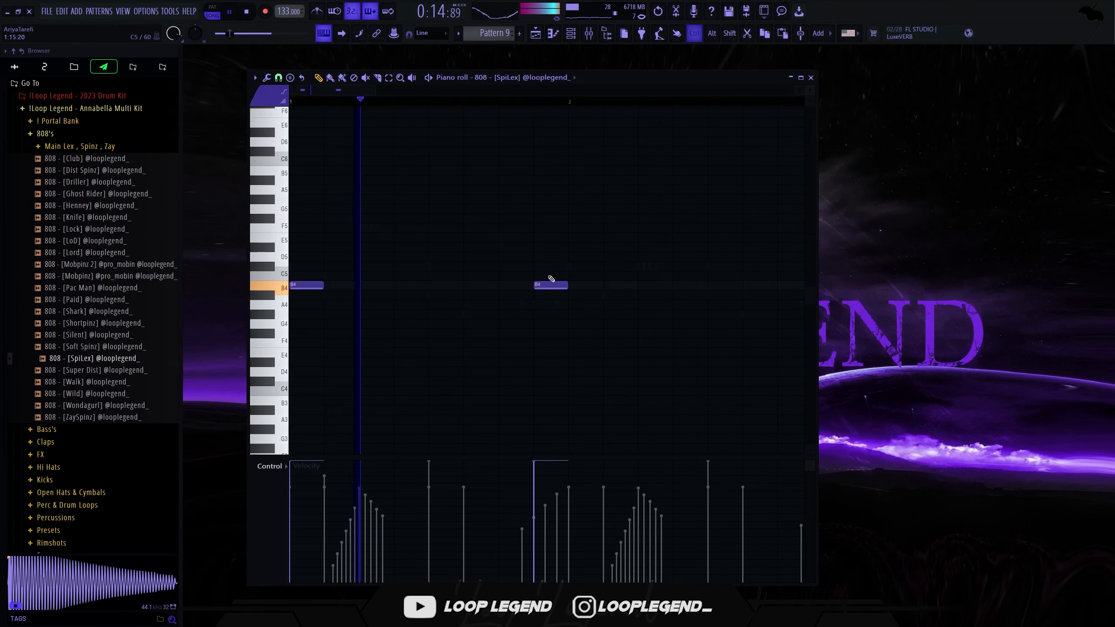
Step: Add B4 notes to bars 2 and 4 of the 808 - [SpiLex] part and raise one bar 4 note an octave to B5
scroll(490, 282, "down", 3)
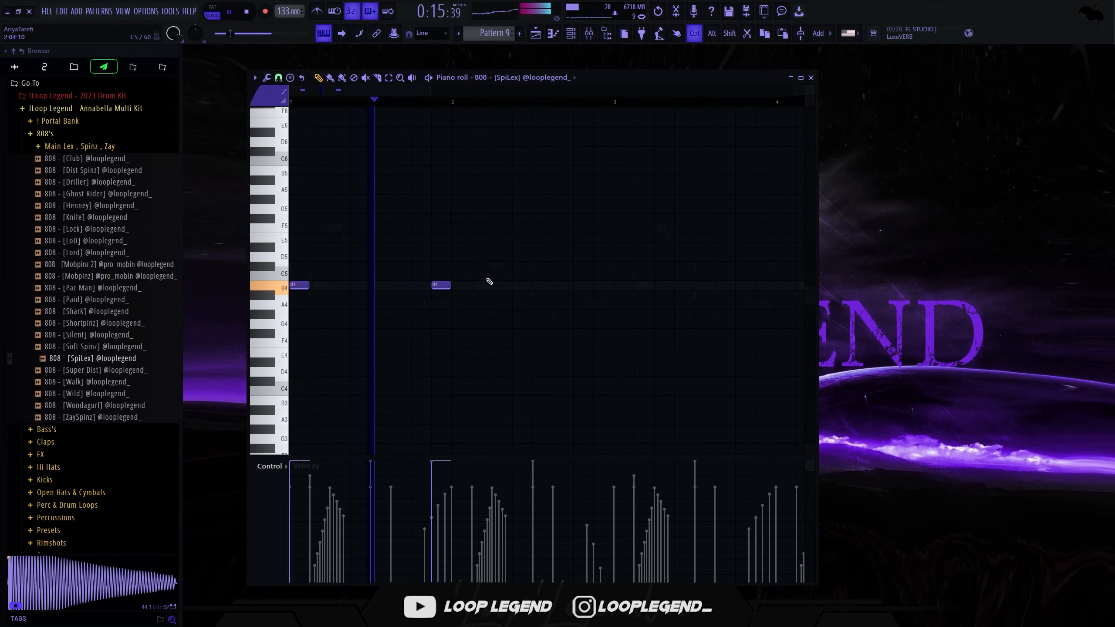
left_click(493, 284)
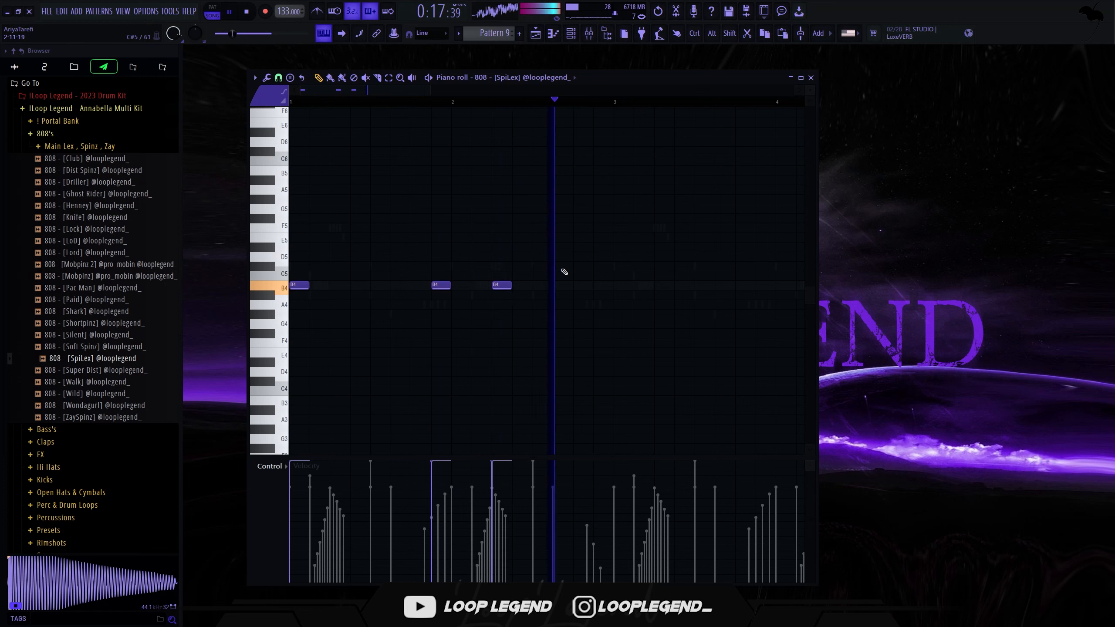
key("space")
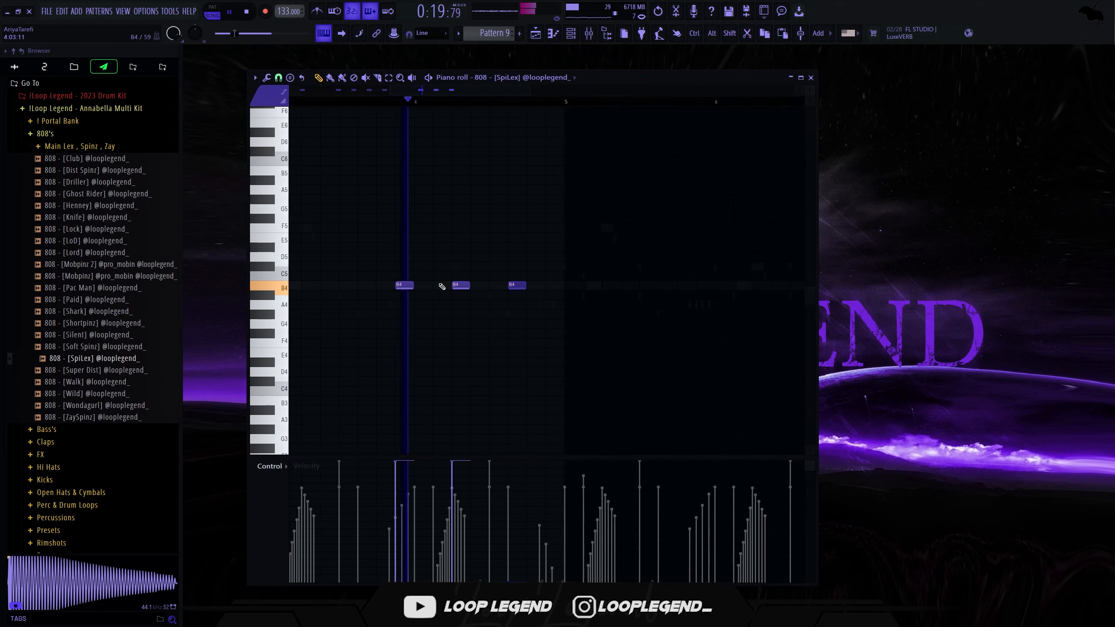
left_click(434, 285)
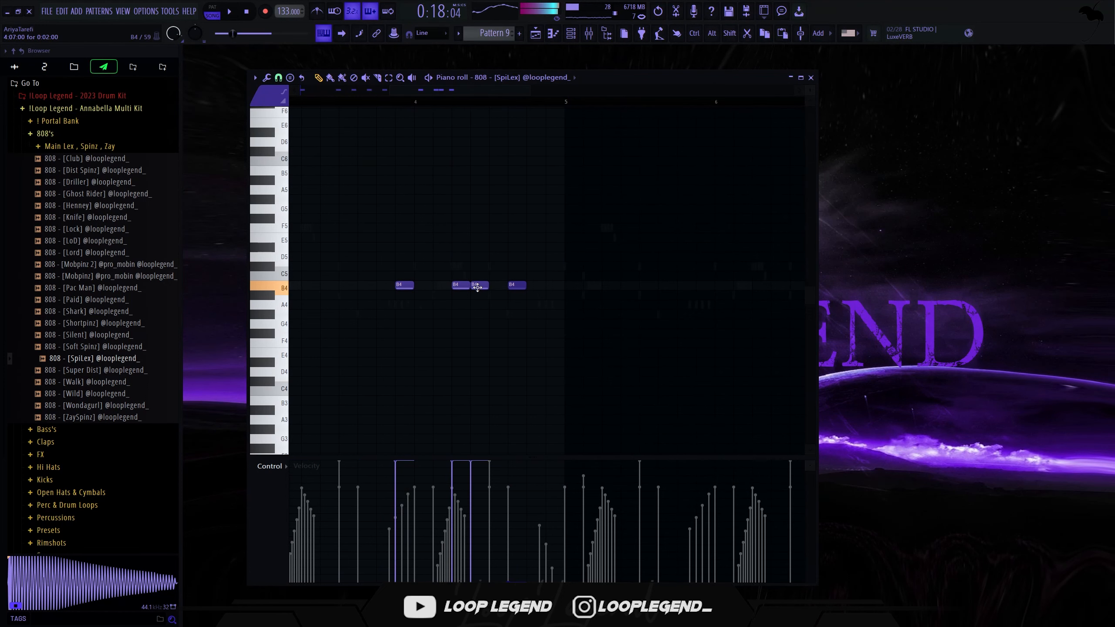
left_click(540, 286)
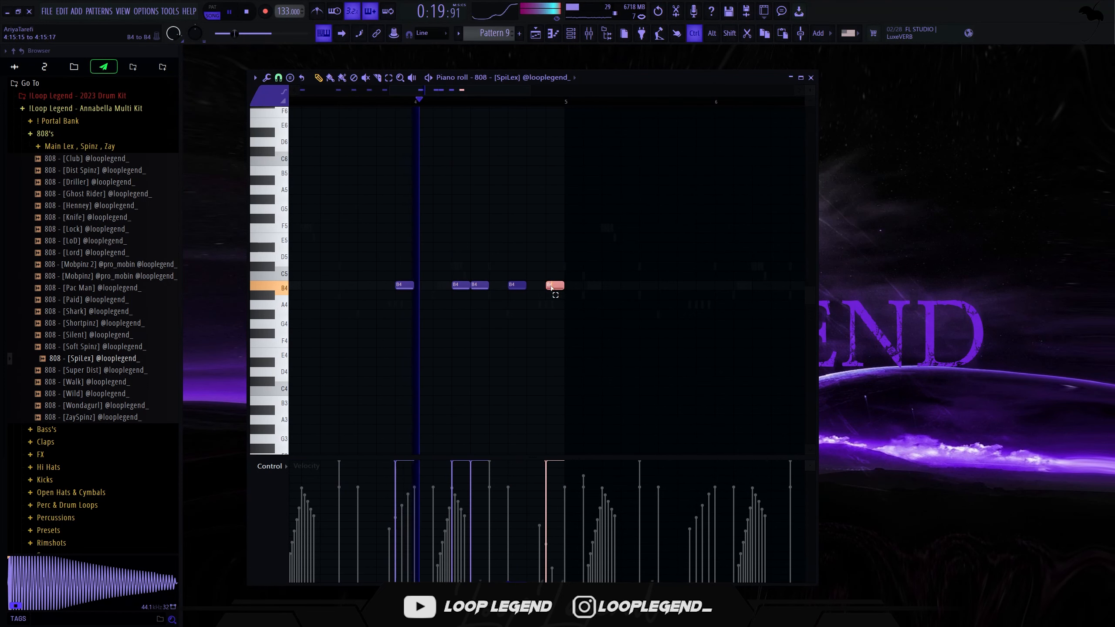
key("ctrl+Up")
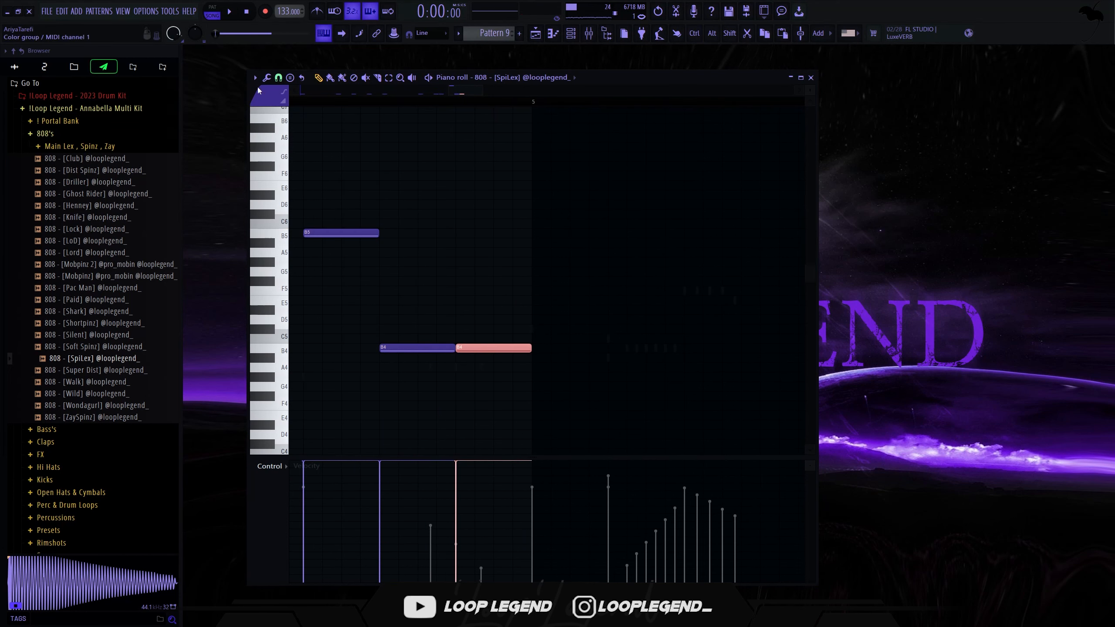
Step: Set the snap to 1/3 step and turn the final B4 note of bar 4 into a four-note roll
left_click(277, 78)
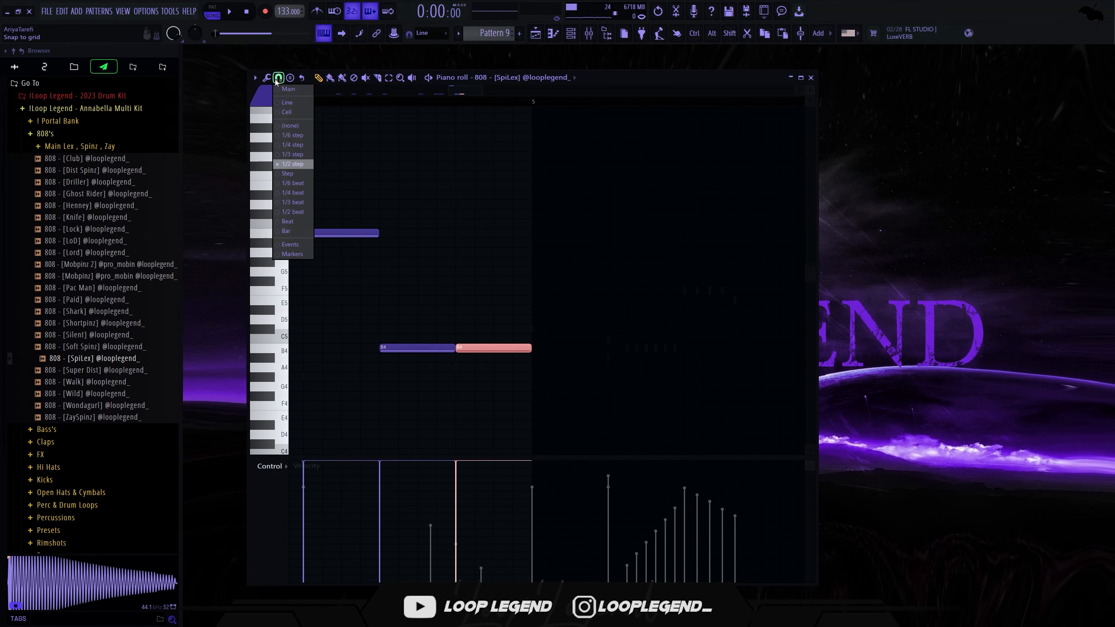
left_click(291, 154)
key("ctrl+b")
key("ctrl+b")
key("ctrl+b")
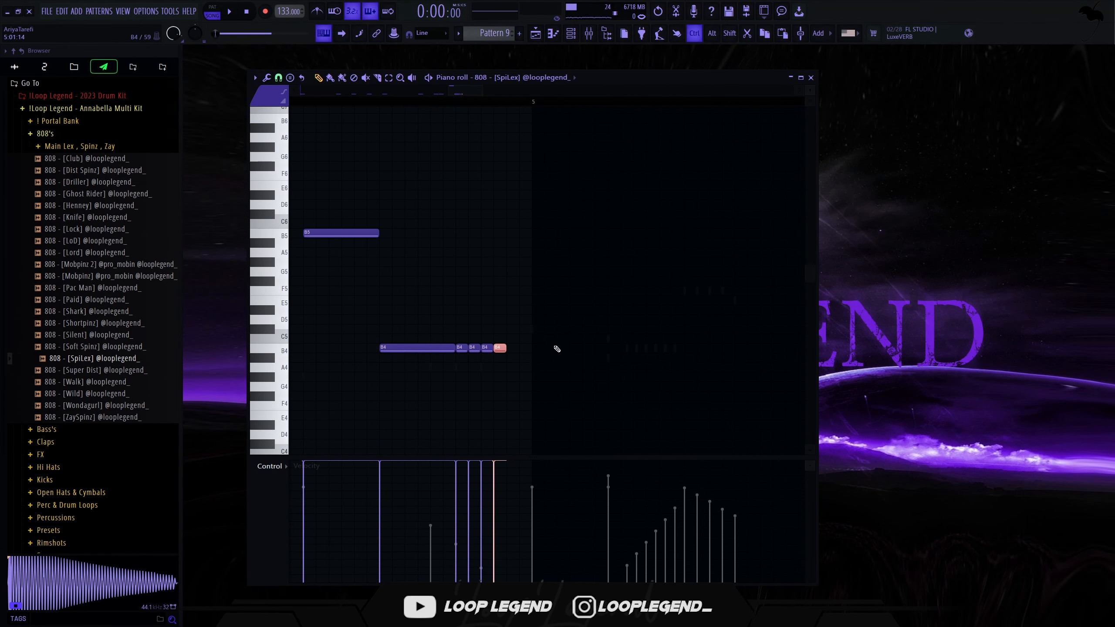
Step: Give the four B4 roll notes at the end of bar 4 falling velocities
left_click_drag(541, 335, 462, 368)
key("space")
scroll(487, 353, "down", 4)
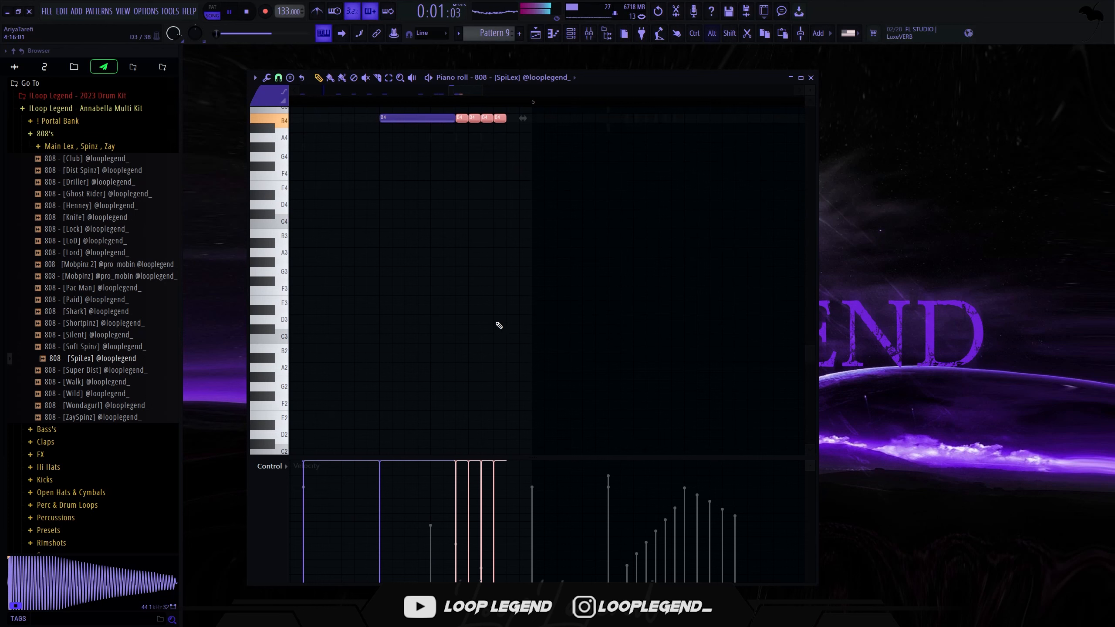
scroll(532, 103, "down", 6)
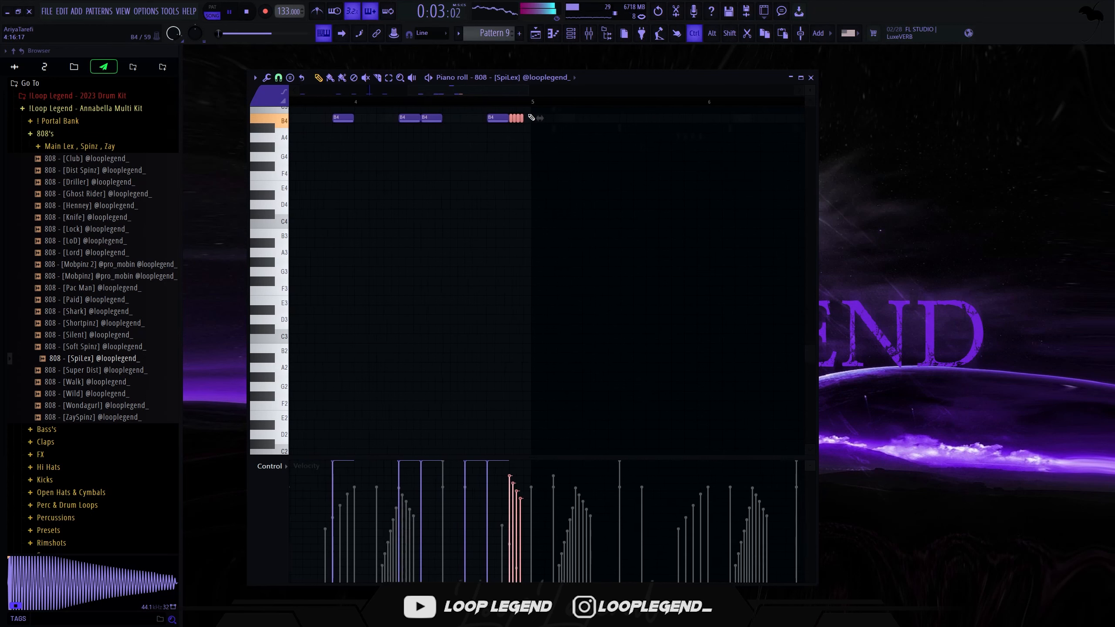
Step: Duplicate the four-bar 808 - [SpiLex] pattern into bars 5 to 8
left_click_drag(531, 102, 290, 105)
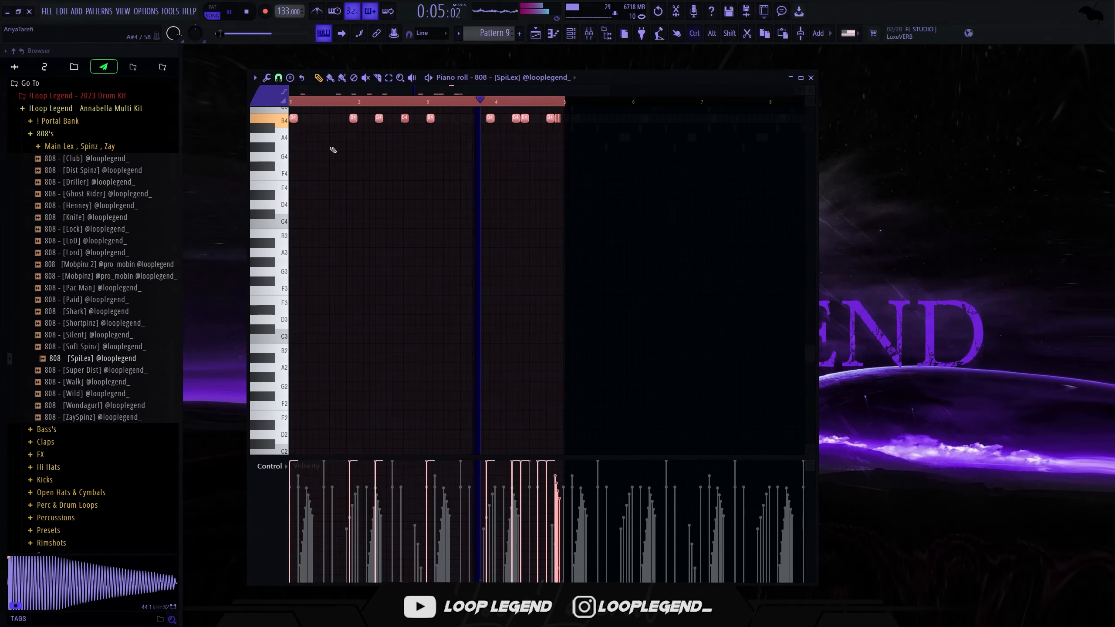
scroll(557, 131, "up", 6)
key("ctrl+b")
scroll(556, 108, "down", 6)
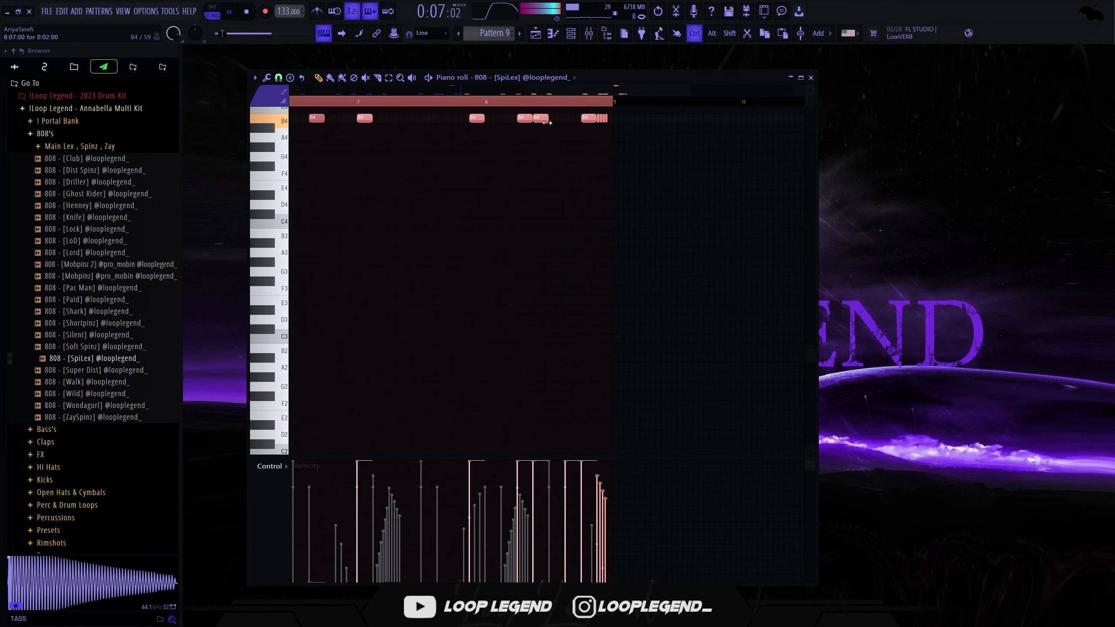
key("ctrl+d")
Step: Add a B4 slide note over a B3 note in bar 6 of the 808 part and lengthen both
scroll(505, 246, "up", 3)
scroll(502, 299, "up", 1)
scroll(502, 299, "up", 3)
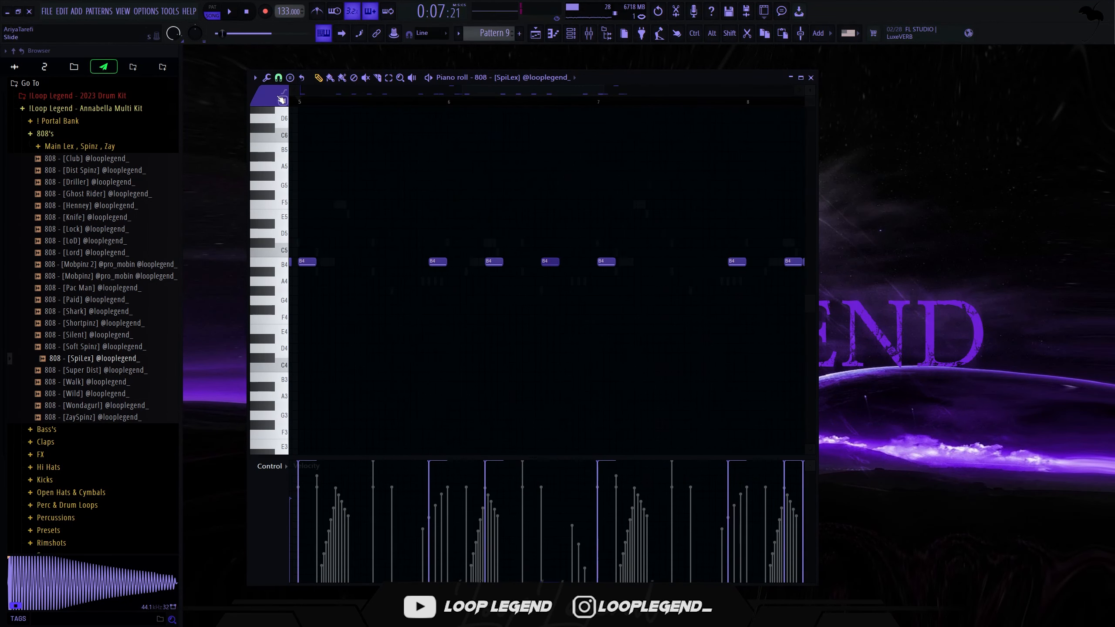
scroll(512, 272, "up", 2)
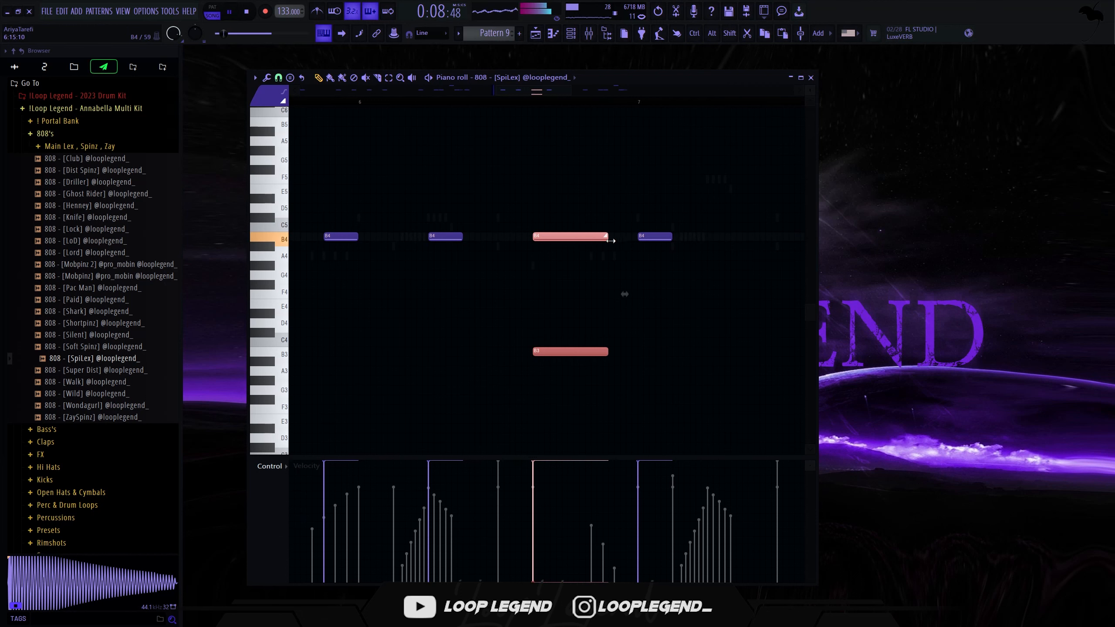
left_click_drag(630, 240, 642, 240)
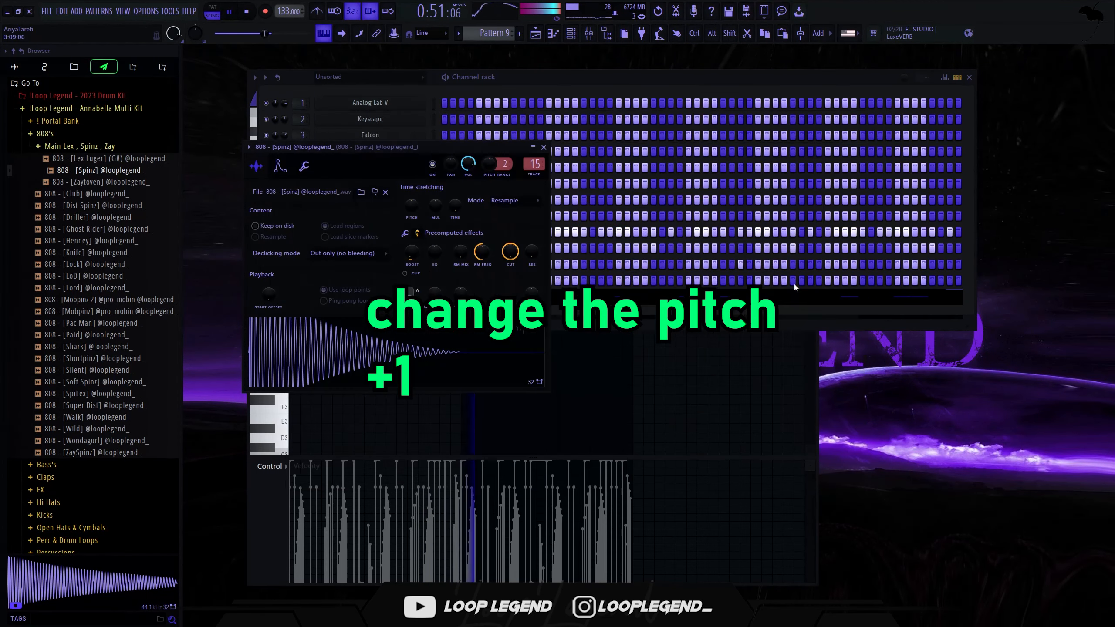
Step: Route the 808 - [Zaytoven] channel to mixer track 16 and lower that track's volume to about -2.7 dB
left_click(745, 302)
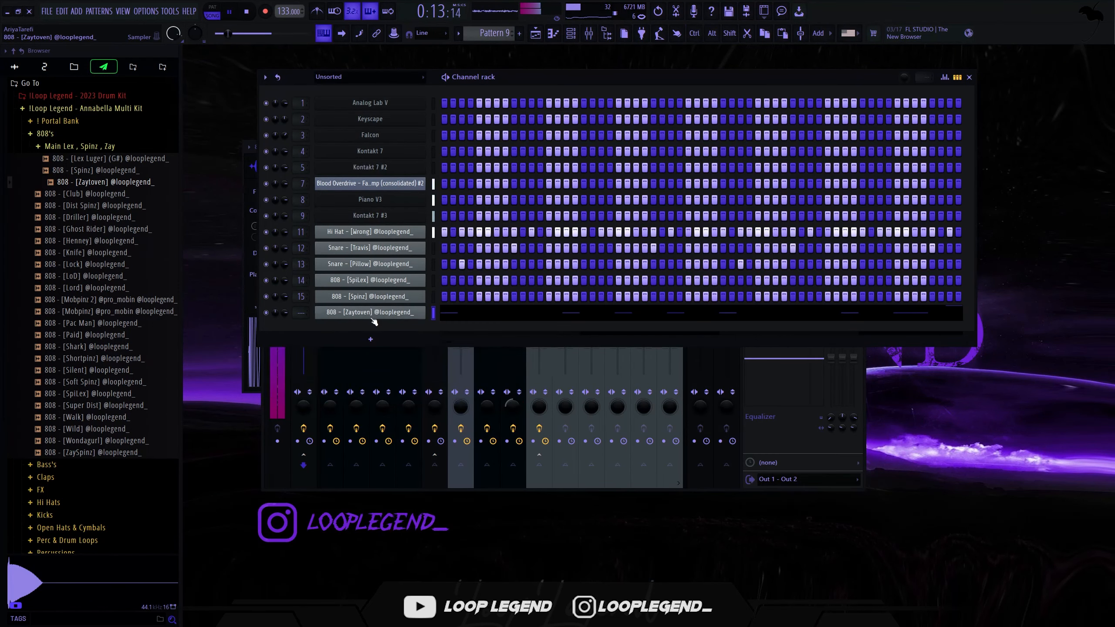
left_click(372, 313)
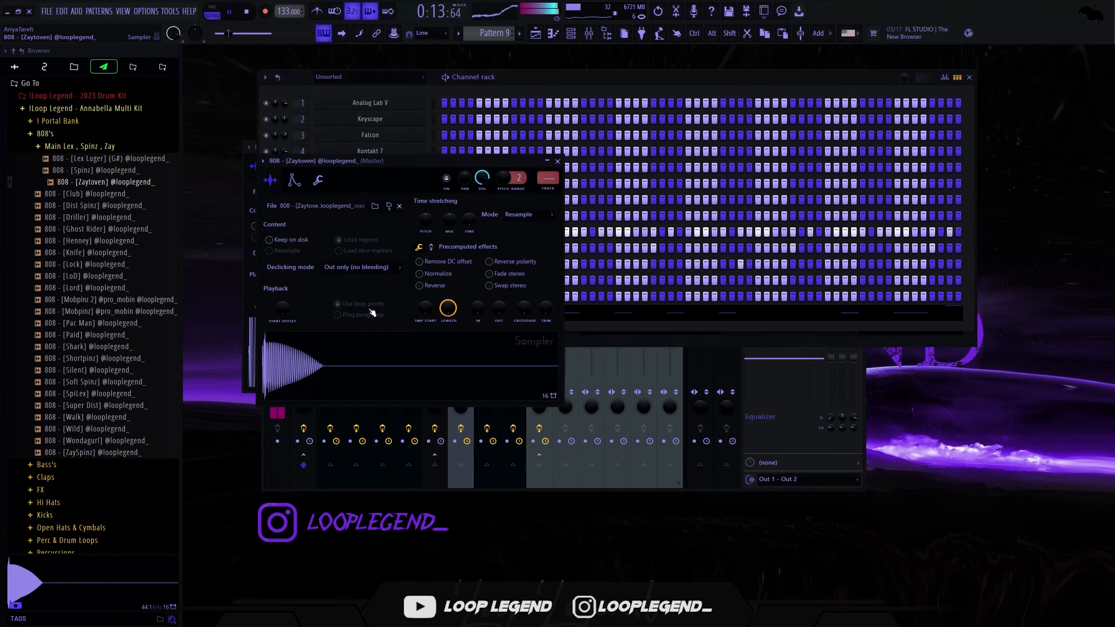
left_click(431, 248)
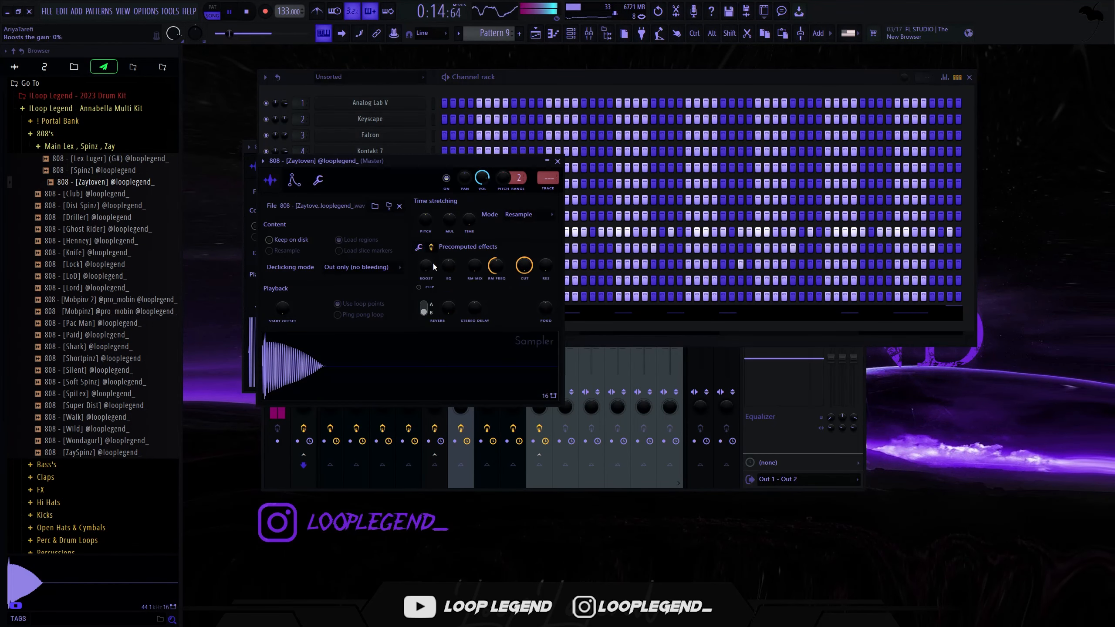
left_click(551, 190)
scroll(674, 299, "down", 5)
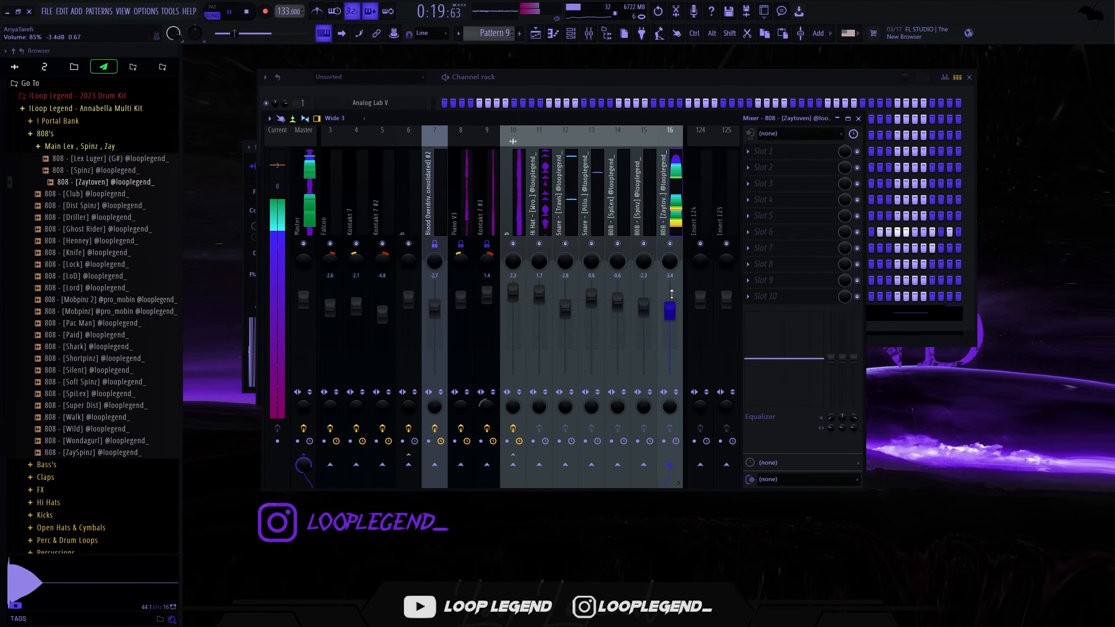
key("F9")
Step: Trim the silence at the end of the 808 - [Zaytoven] sample and give it a fade-out
left_click(428, 246)
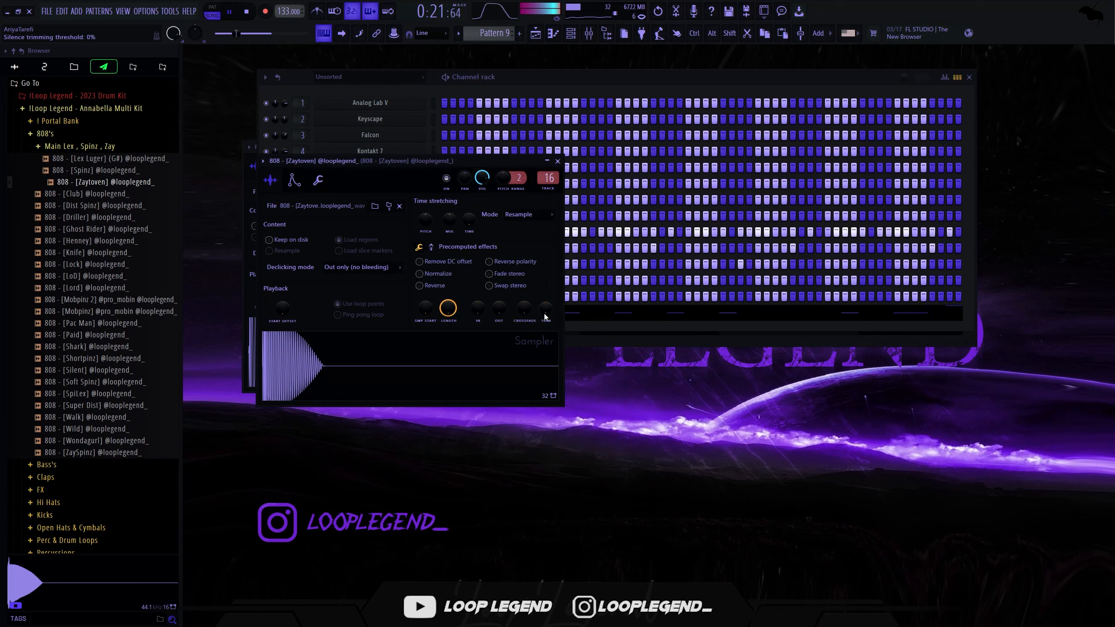
left_click_drag(544, 310, 508, 315)
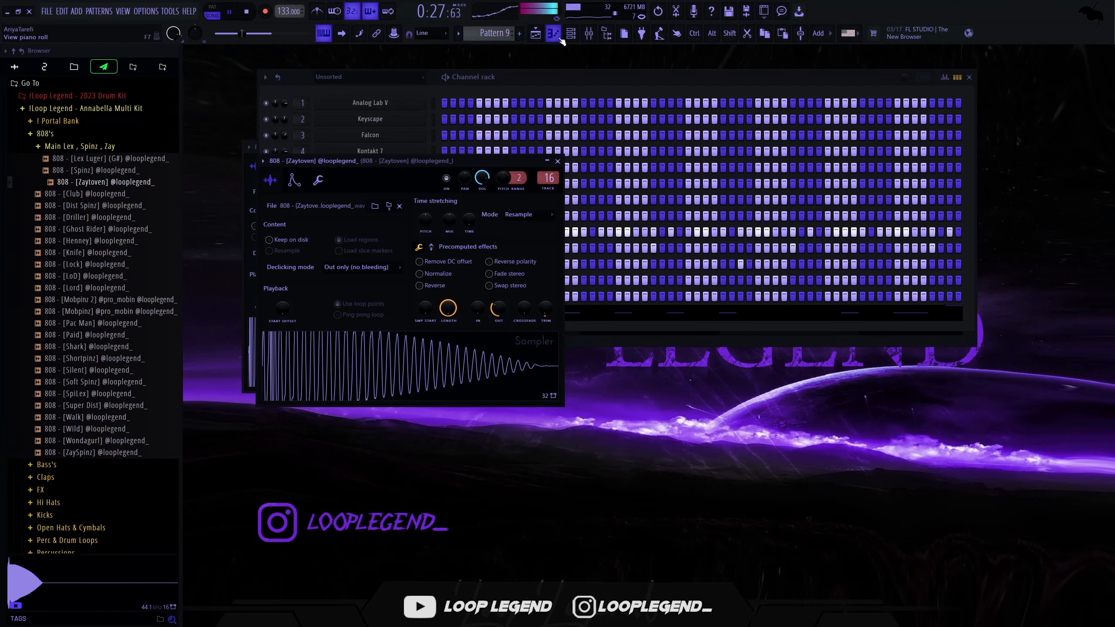
key("Escape")
key("Escape")
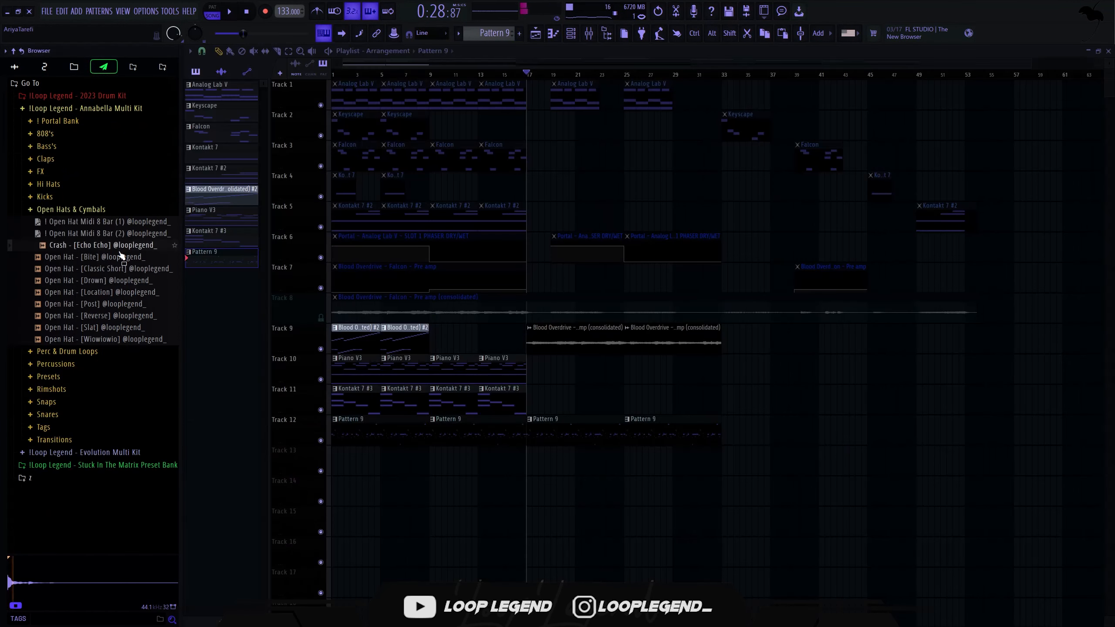
Step: Load Open Hat - [Bite] into a new channel and place a hit on step 5 of bars 1 and 2
right_click(120, 257)
left_click(141, 271)
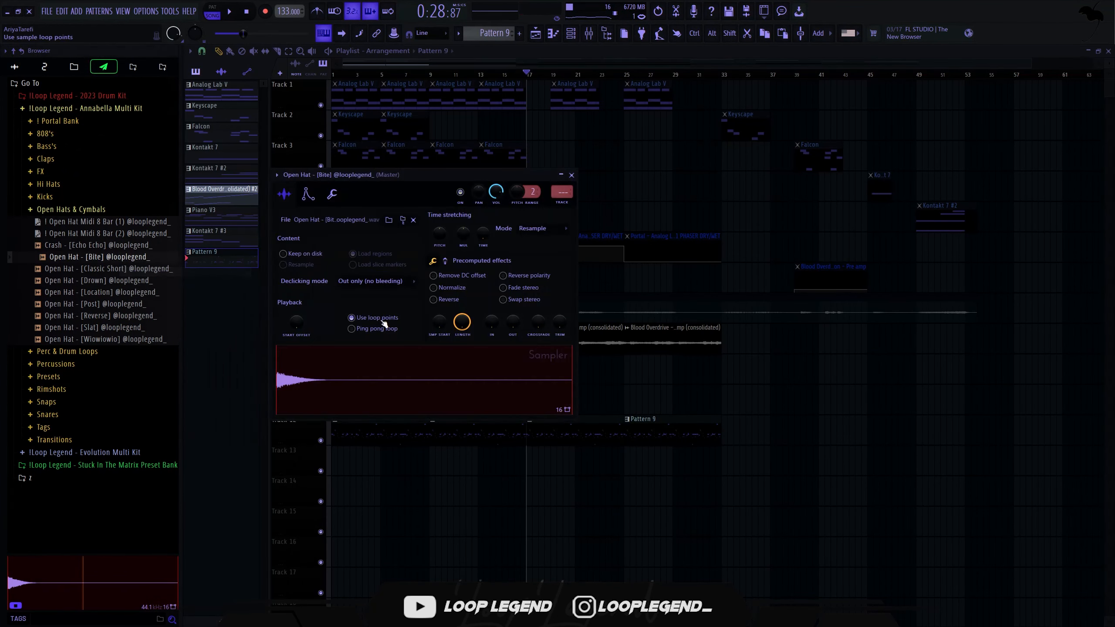
key("F6")
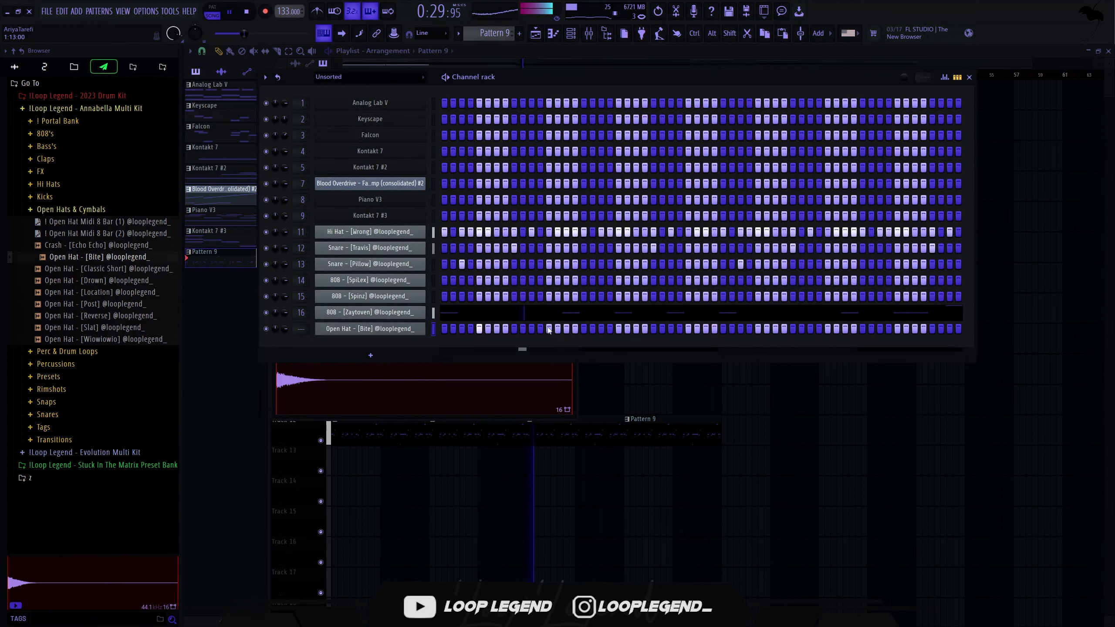
key("F7")
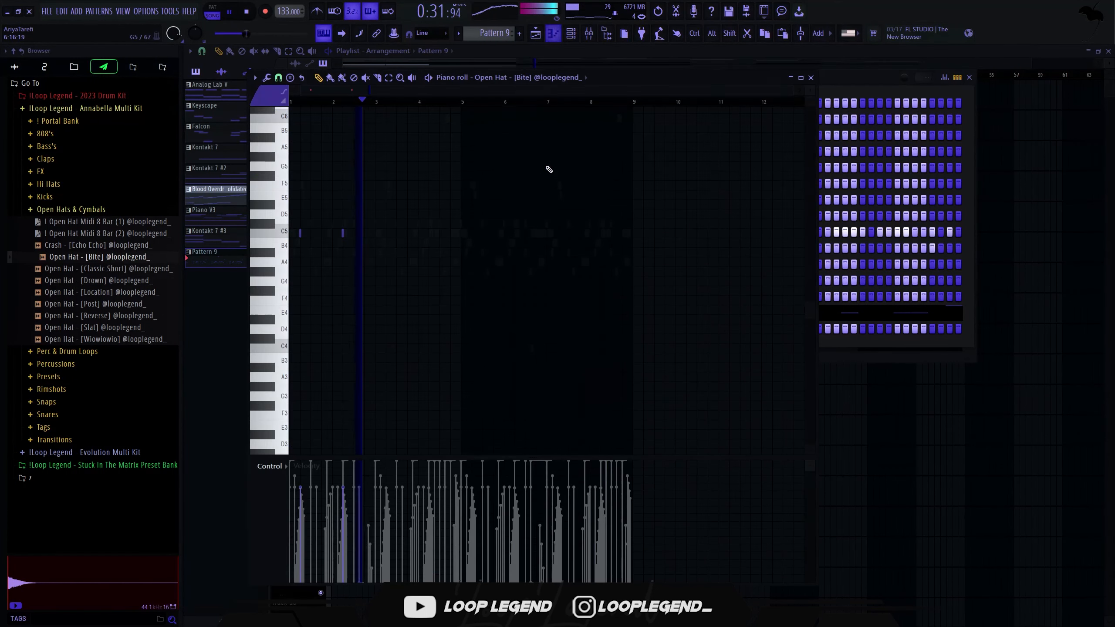
Step: Put the open hat hits on A#4, keep only those in bars 1 and 2, and repeat them in bars 5 and 6
key("ctrl+b")
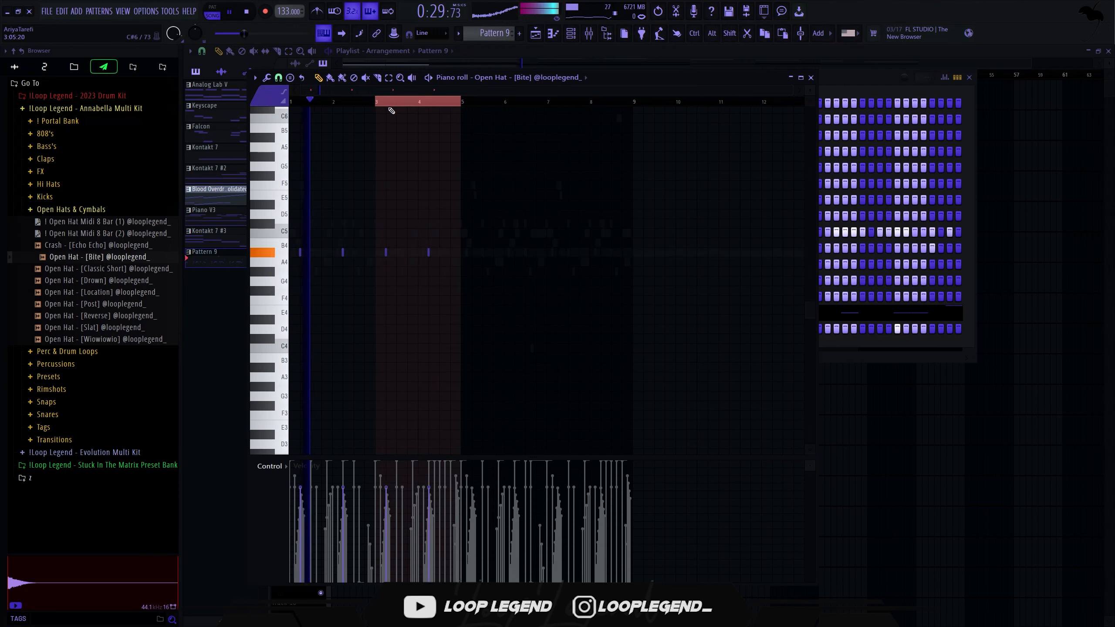
key("ctrl+a")
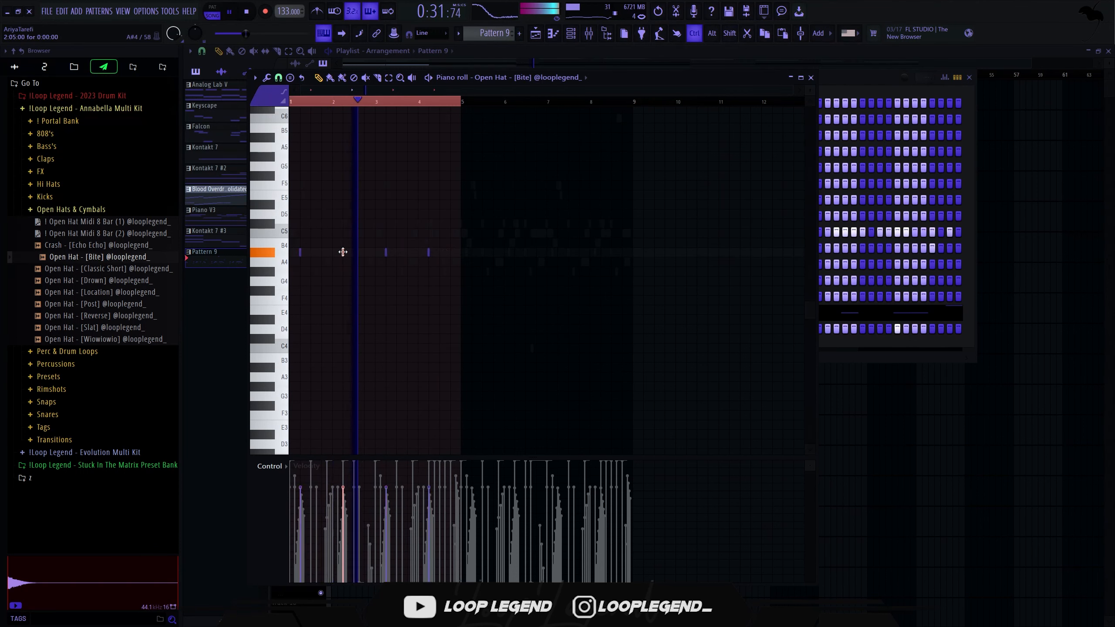
left_click_drag(380, 229, 461, 265)
key("Delete")
key("ctrl+b")
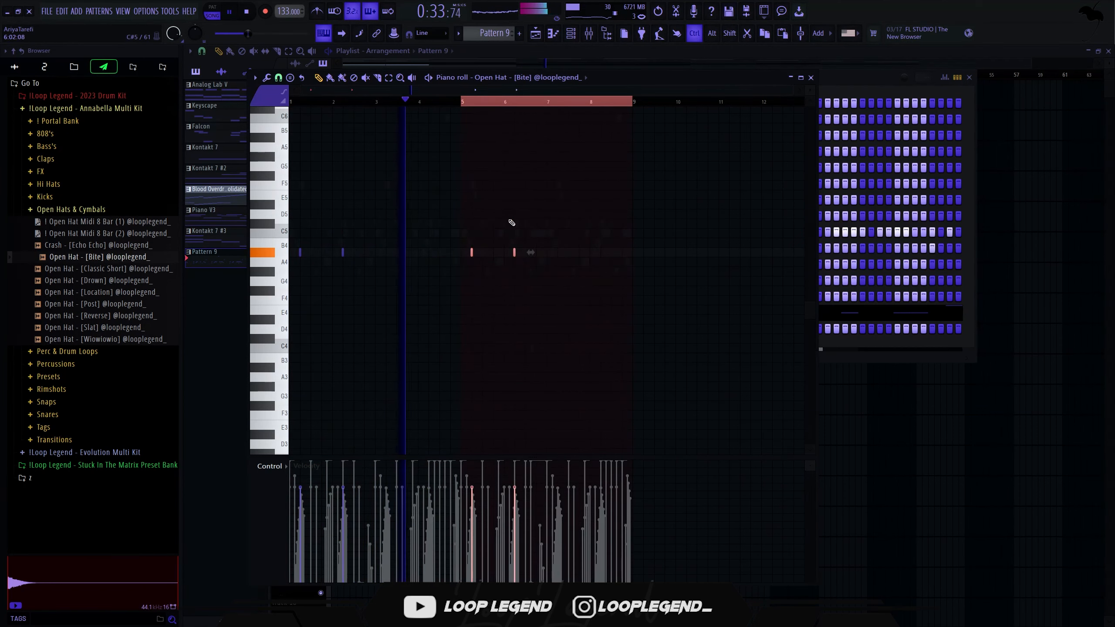
key("ctrl+a")
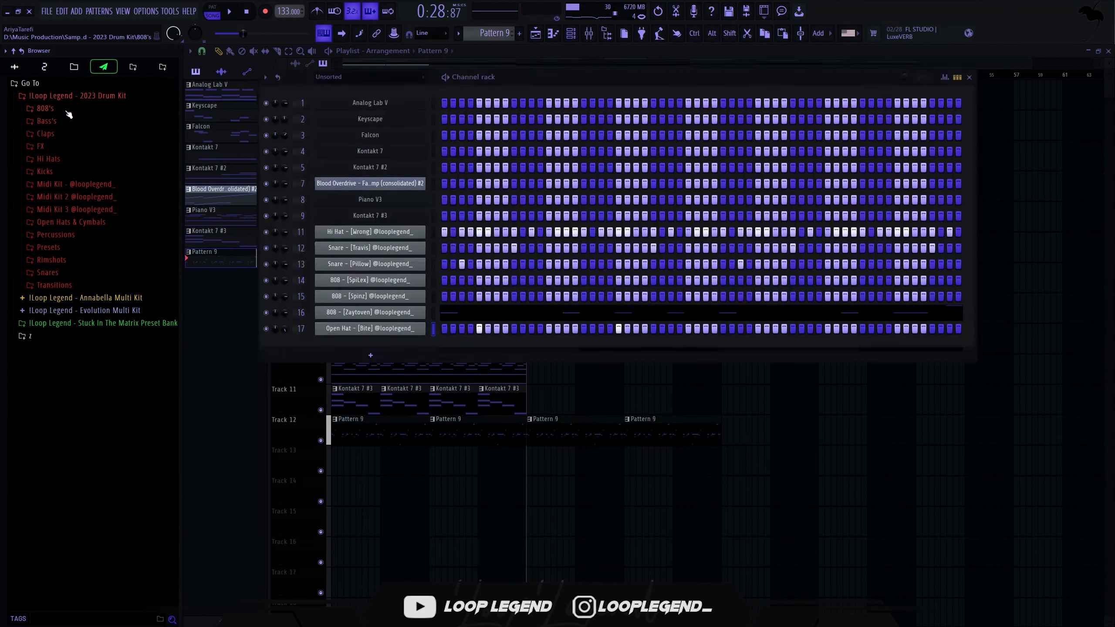
Step: Load 808 - [Alien] from the 2023 Drum Kit into a new channel and move the 808 - [Zaytoven] notes onto it
left_click(67, 110)
left_click(82, 132)
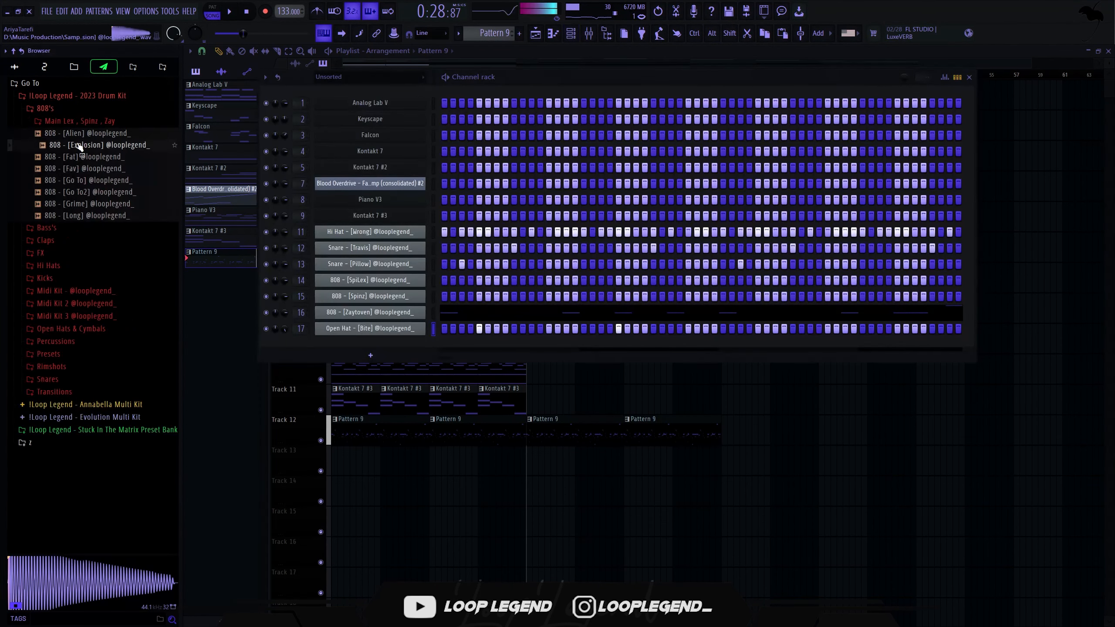
right_click(82, 133)
left_click(118, 148)
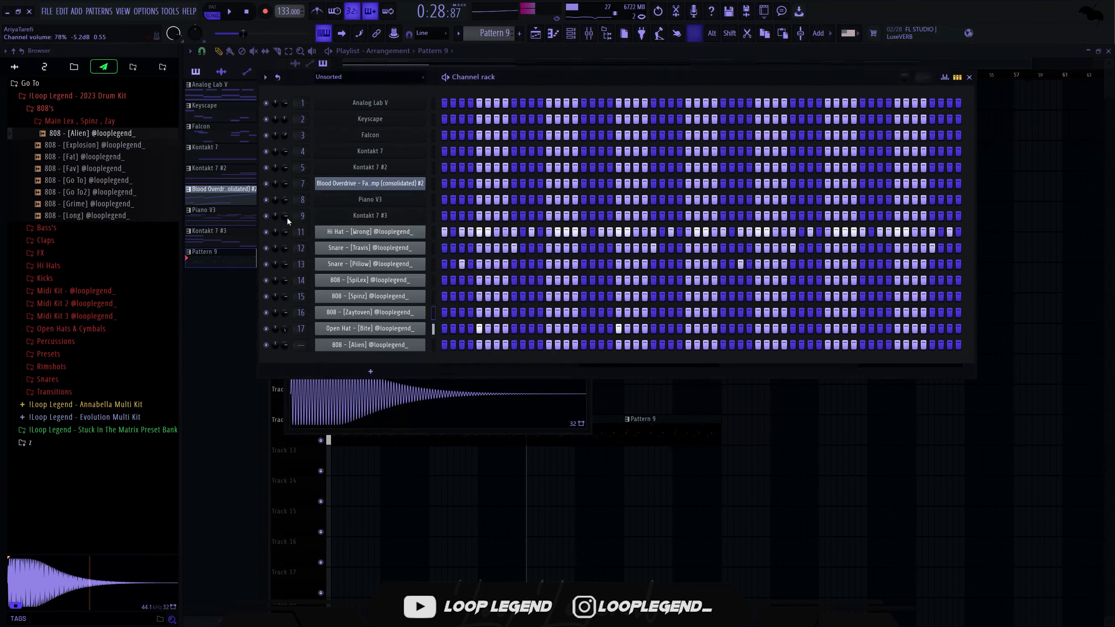
key("space")
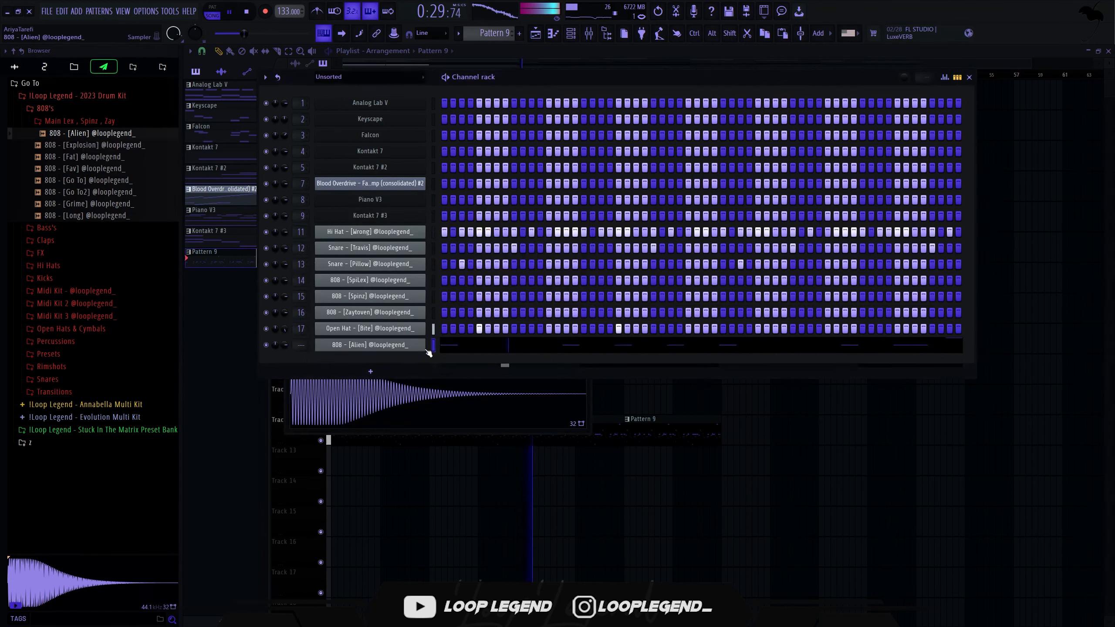
Step: Route the 808 - [Alien] channel to mixer track 18
left_click(394, 346)
left_click(394, 346)
key("Escape")
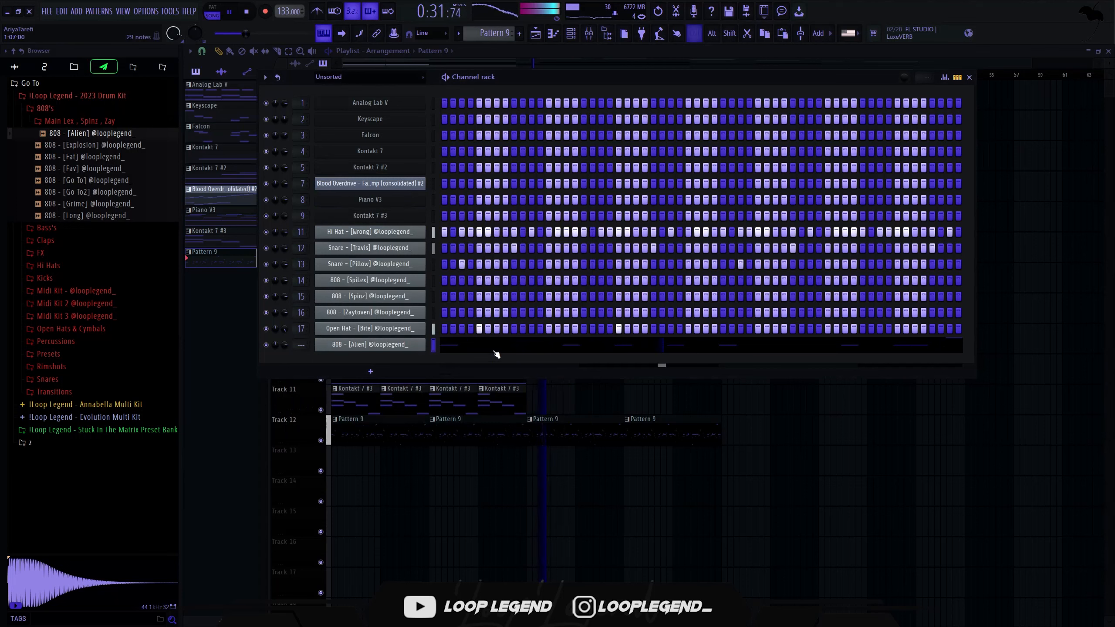
key("ctrl+l")
right_click(415, 347)
key("Escape")
key("Escape")
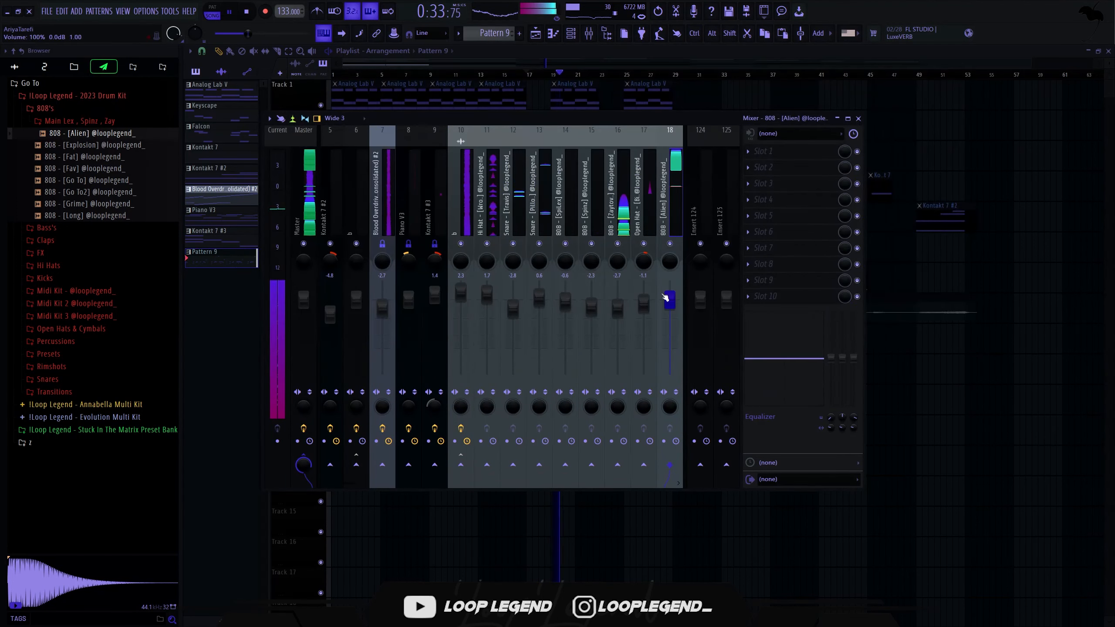
key("F7")
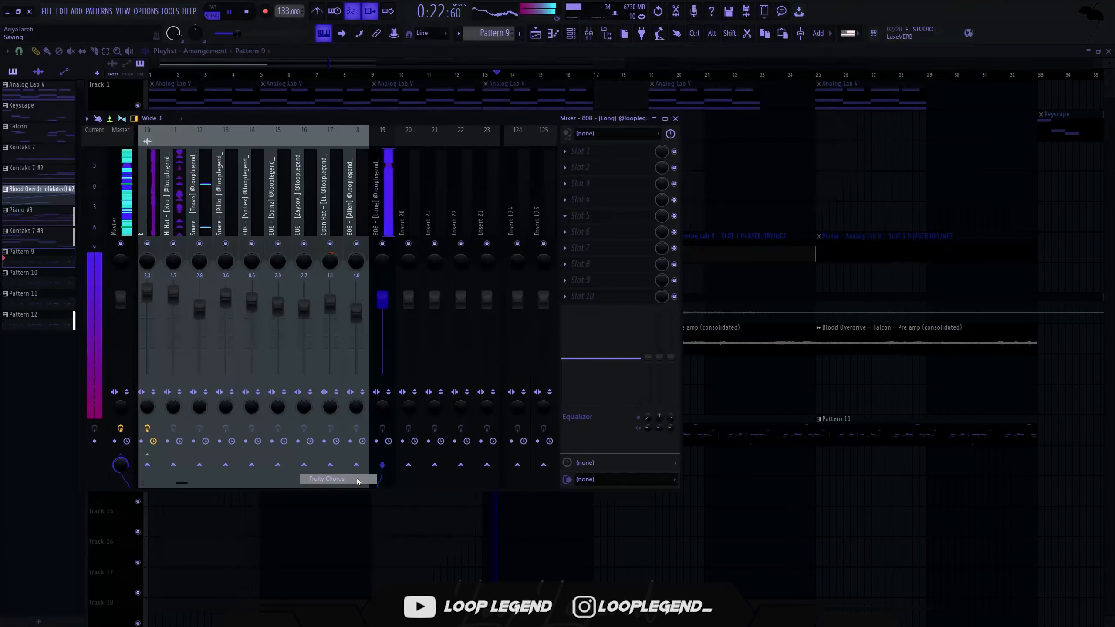
Step: Add Fruity Chorus to slot 5 of the 808 - [Long] mixer track and lower its mix level
left_click(614, 215)
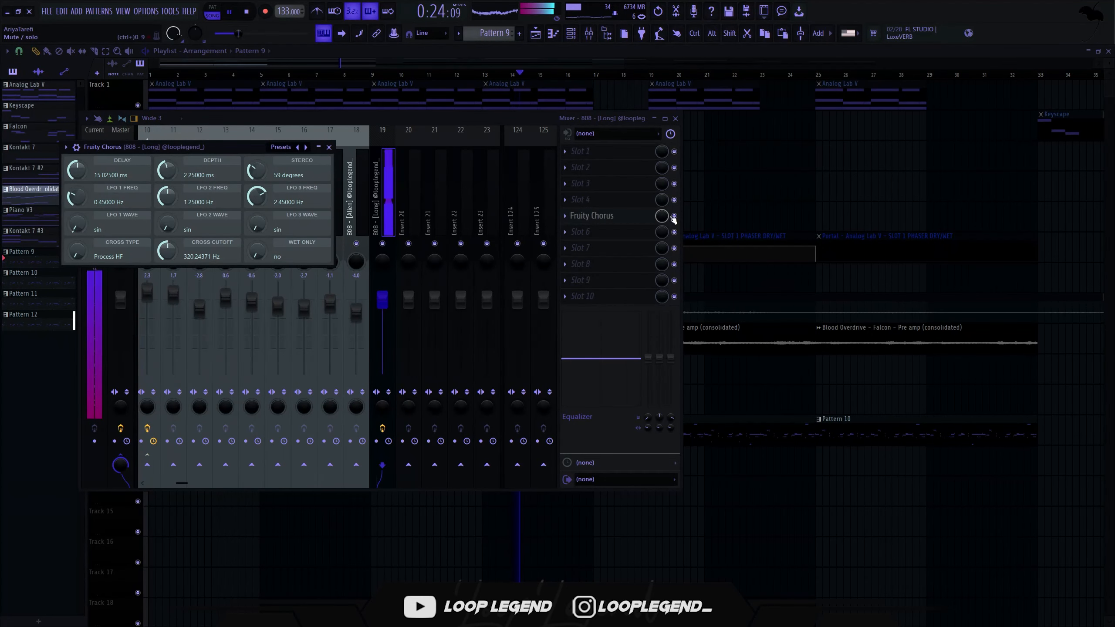
left_click_drag(662, 216, 662, 257)
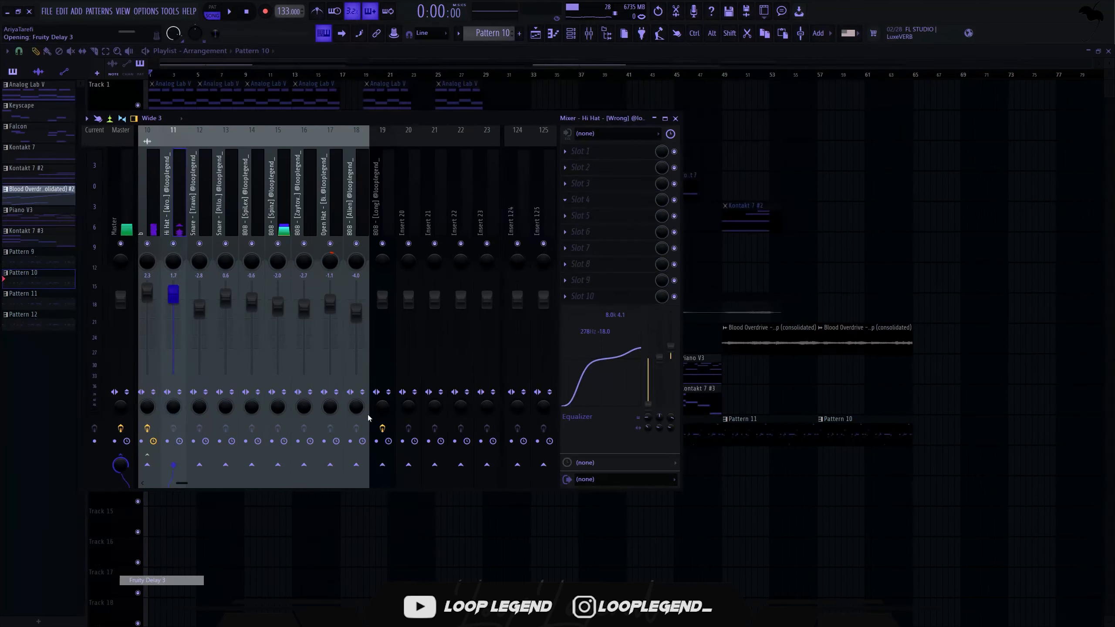
Step: Add Fruity Delay 3 with the Ping pong preset to the Hi Hat - [Wrong] mixer track and lower its mix level
left_click(408, 134)
left_click(430, 185)
key("space")
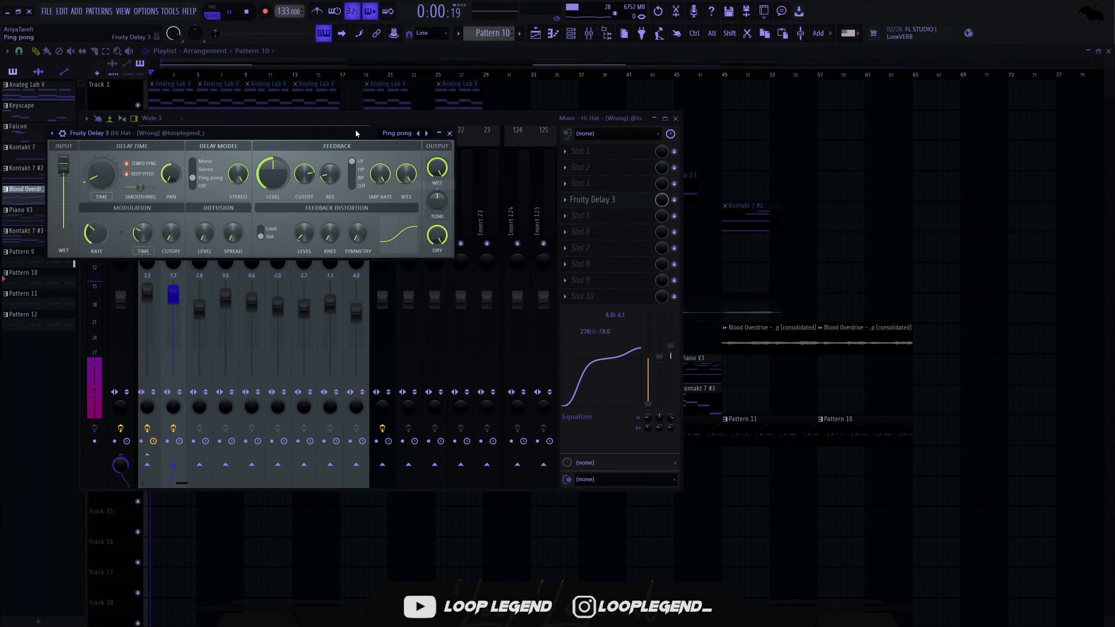
left_click_drag(336, 131, 546, 162)
left_click_drag(648, 192, 648, 200)
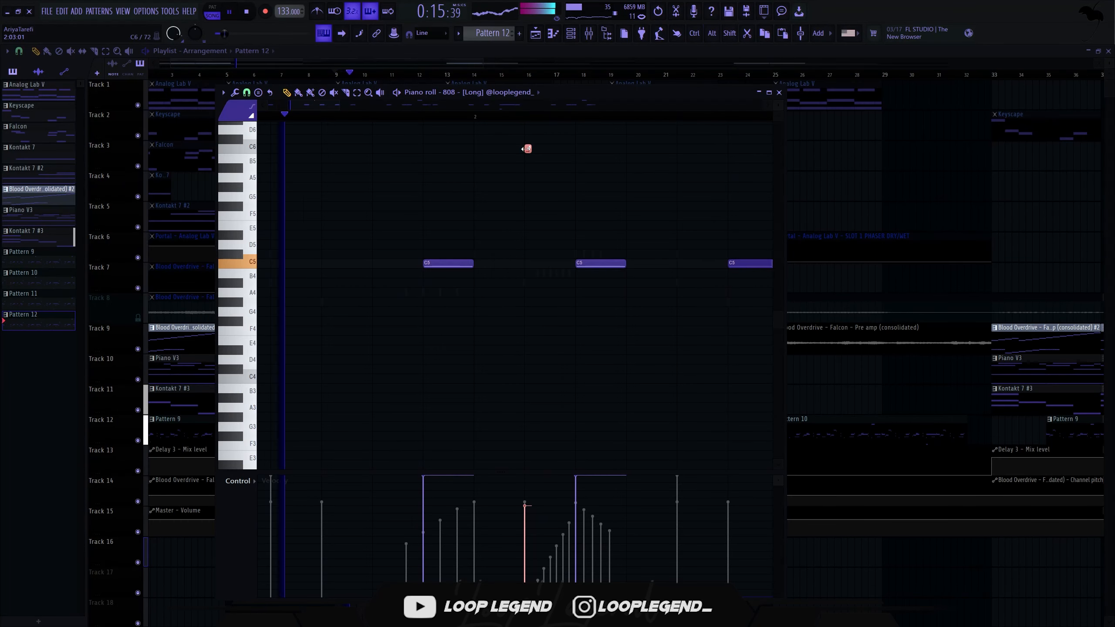
Step: In the 808 - [Long] part, raise the bar 2 C6 note's velocity to maximum and transpose a bar 8 C5 note up an octave
left_click_drag(524, 501, 526, 473)
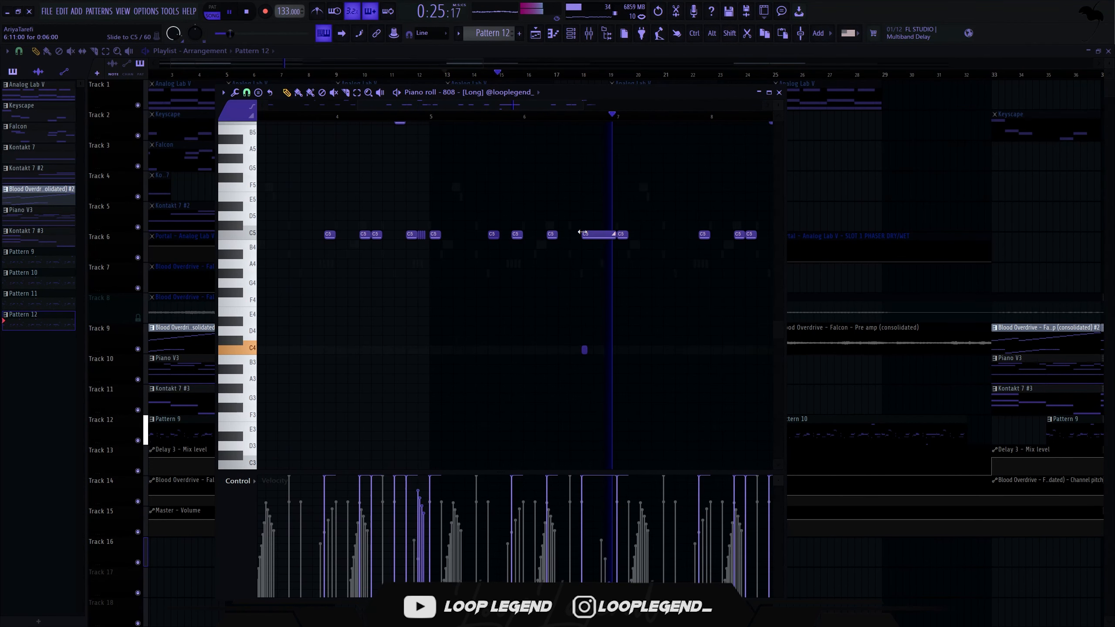
scroll(632, 248, "right", 2)
scroll(633, 248, "up", 2)
left_click(635, 236, "ctrl")
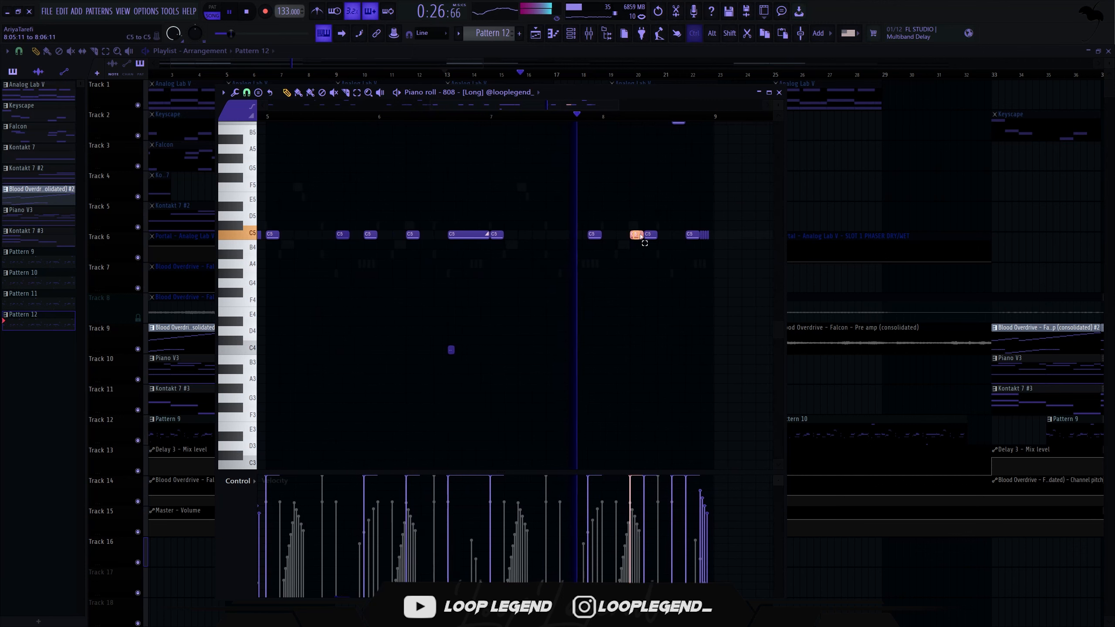
key("ctrl+Up")
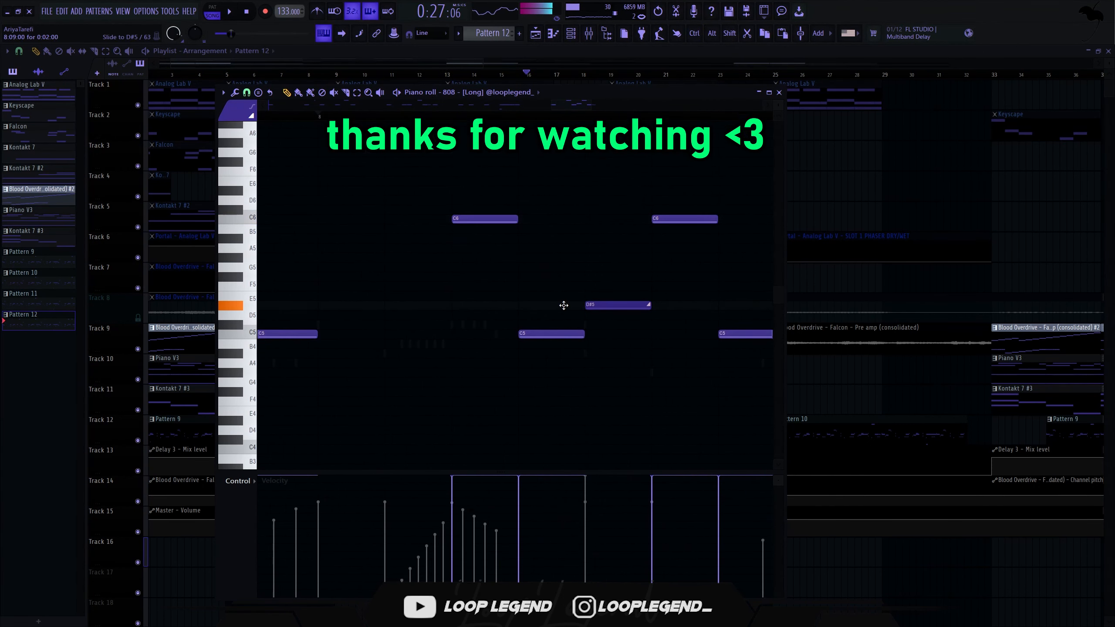
left_click(588, 305)
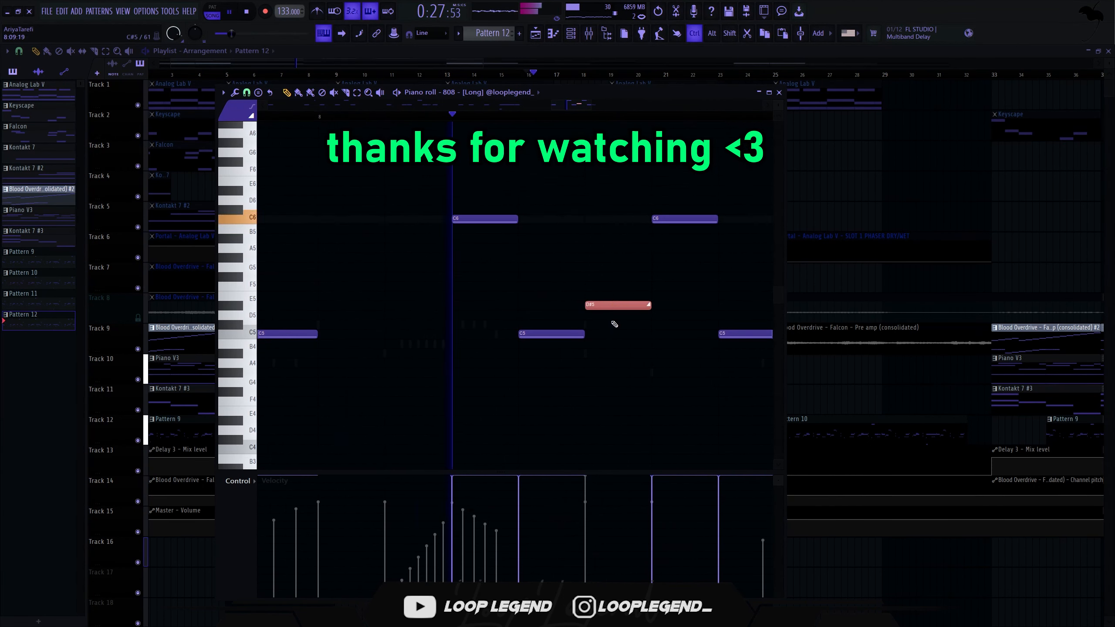